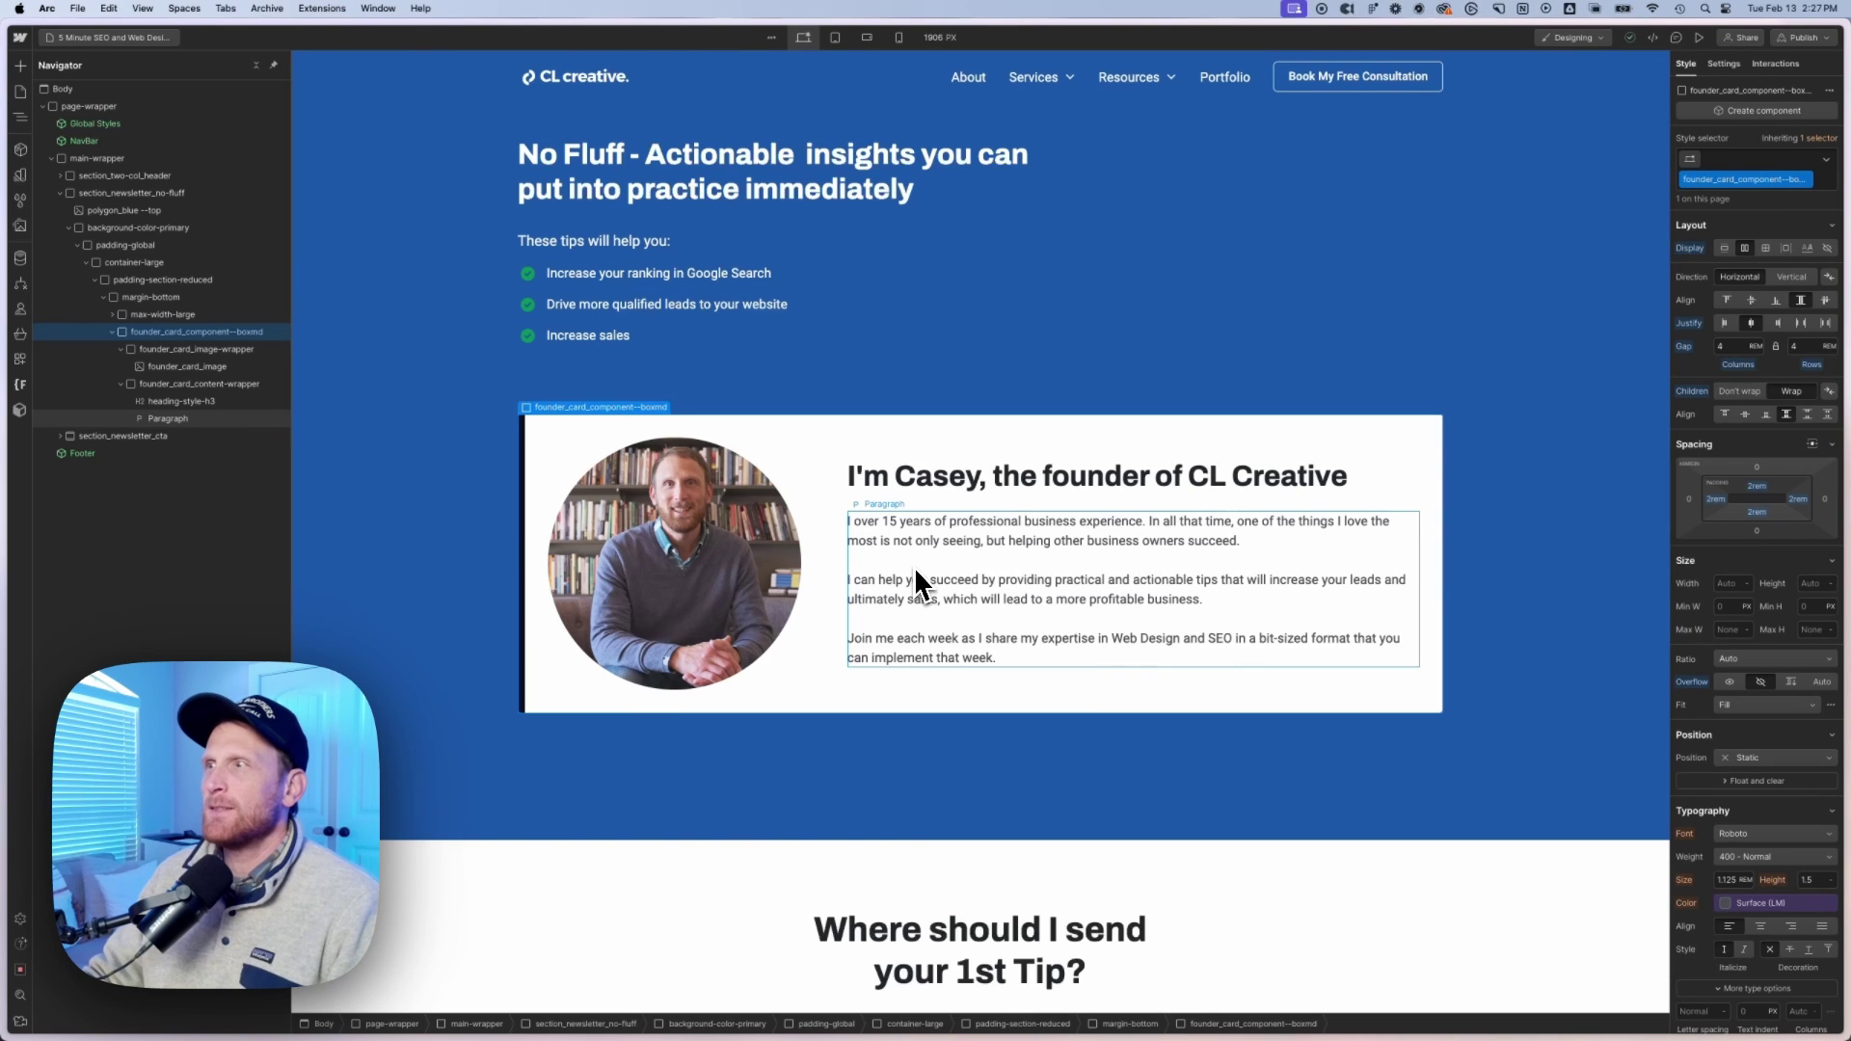
Step: Preview the page, narrowing it to 858 px and widening it to 2462 px to examine how the founder card responds
click(1485, 471)
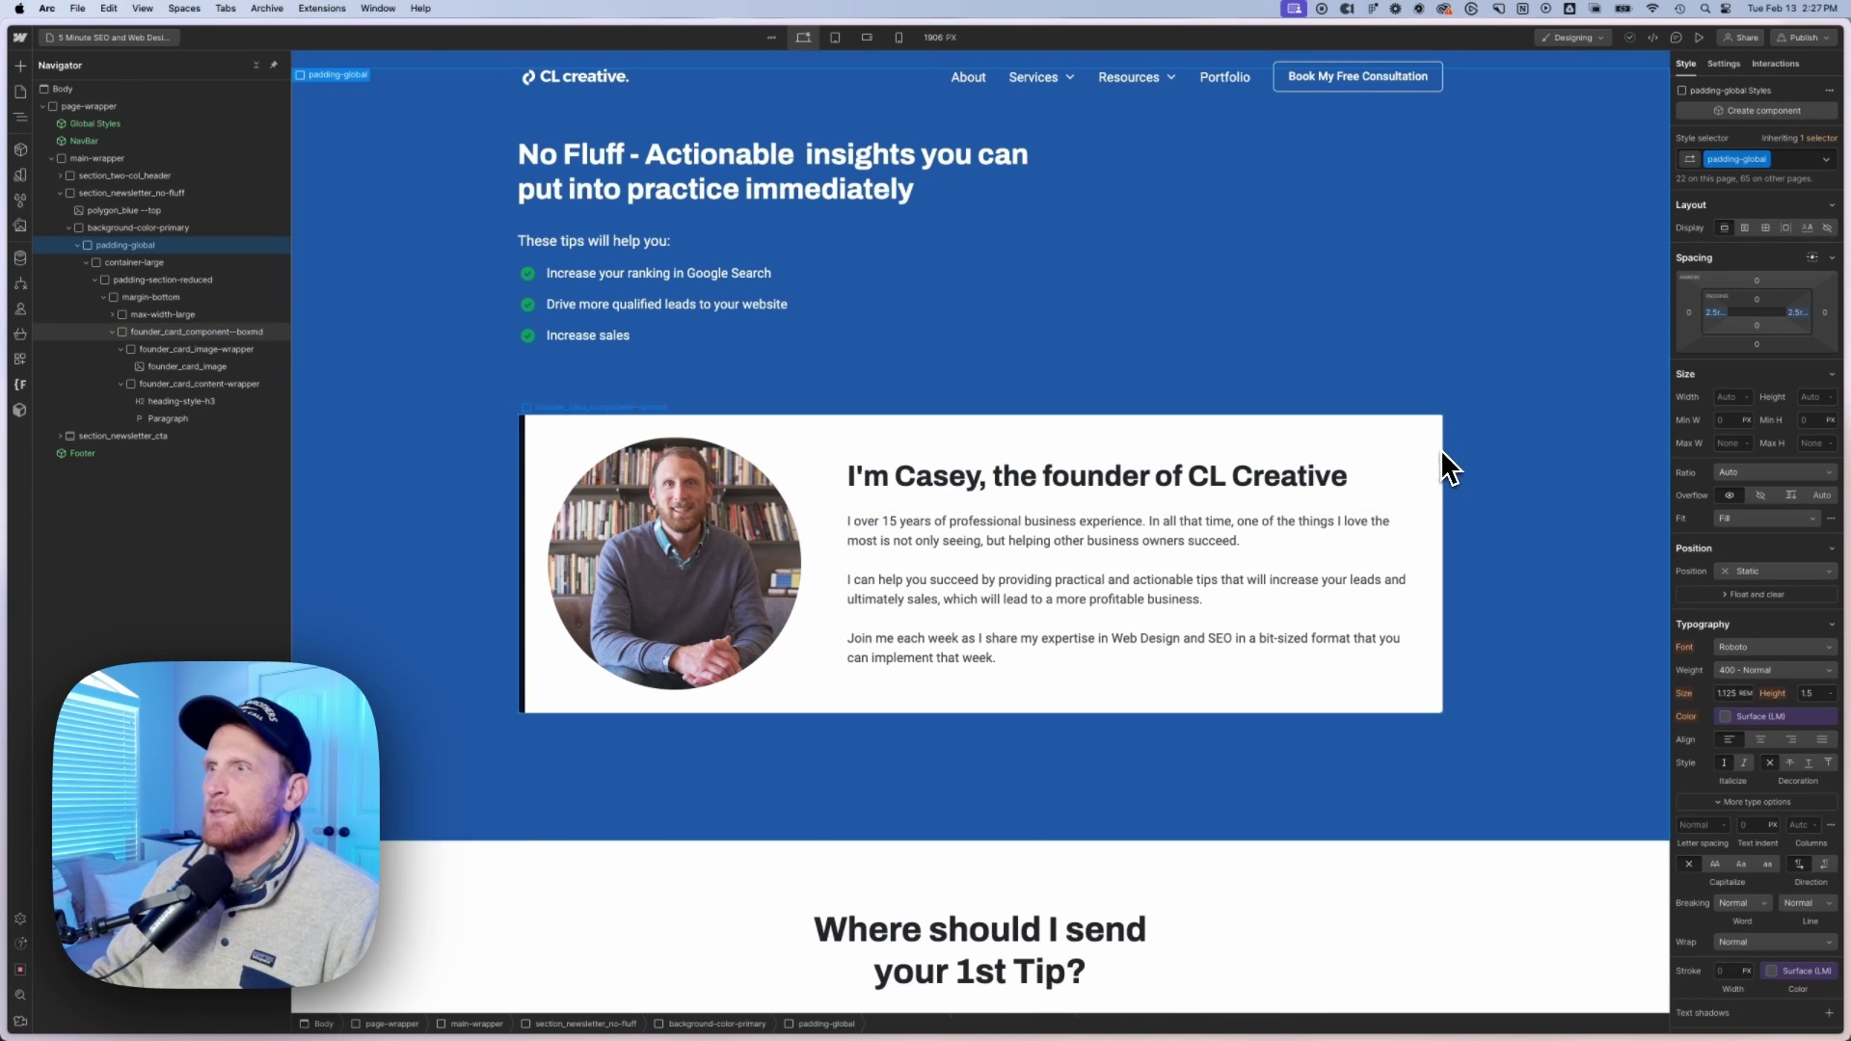
click(1444, 469)
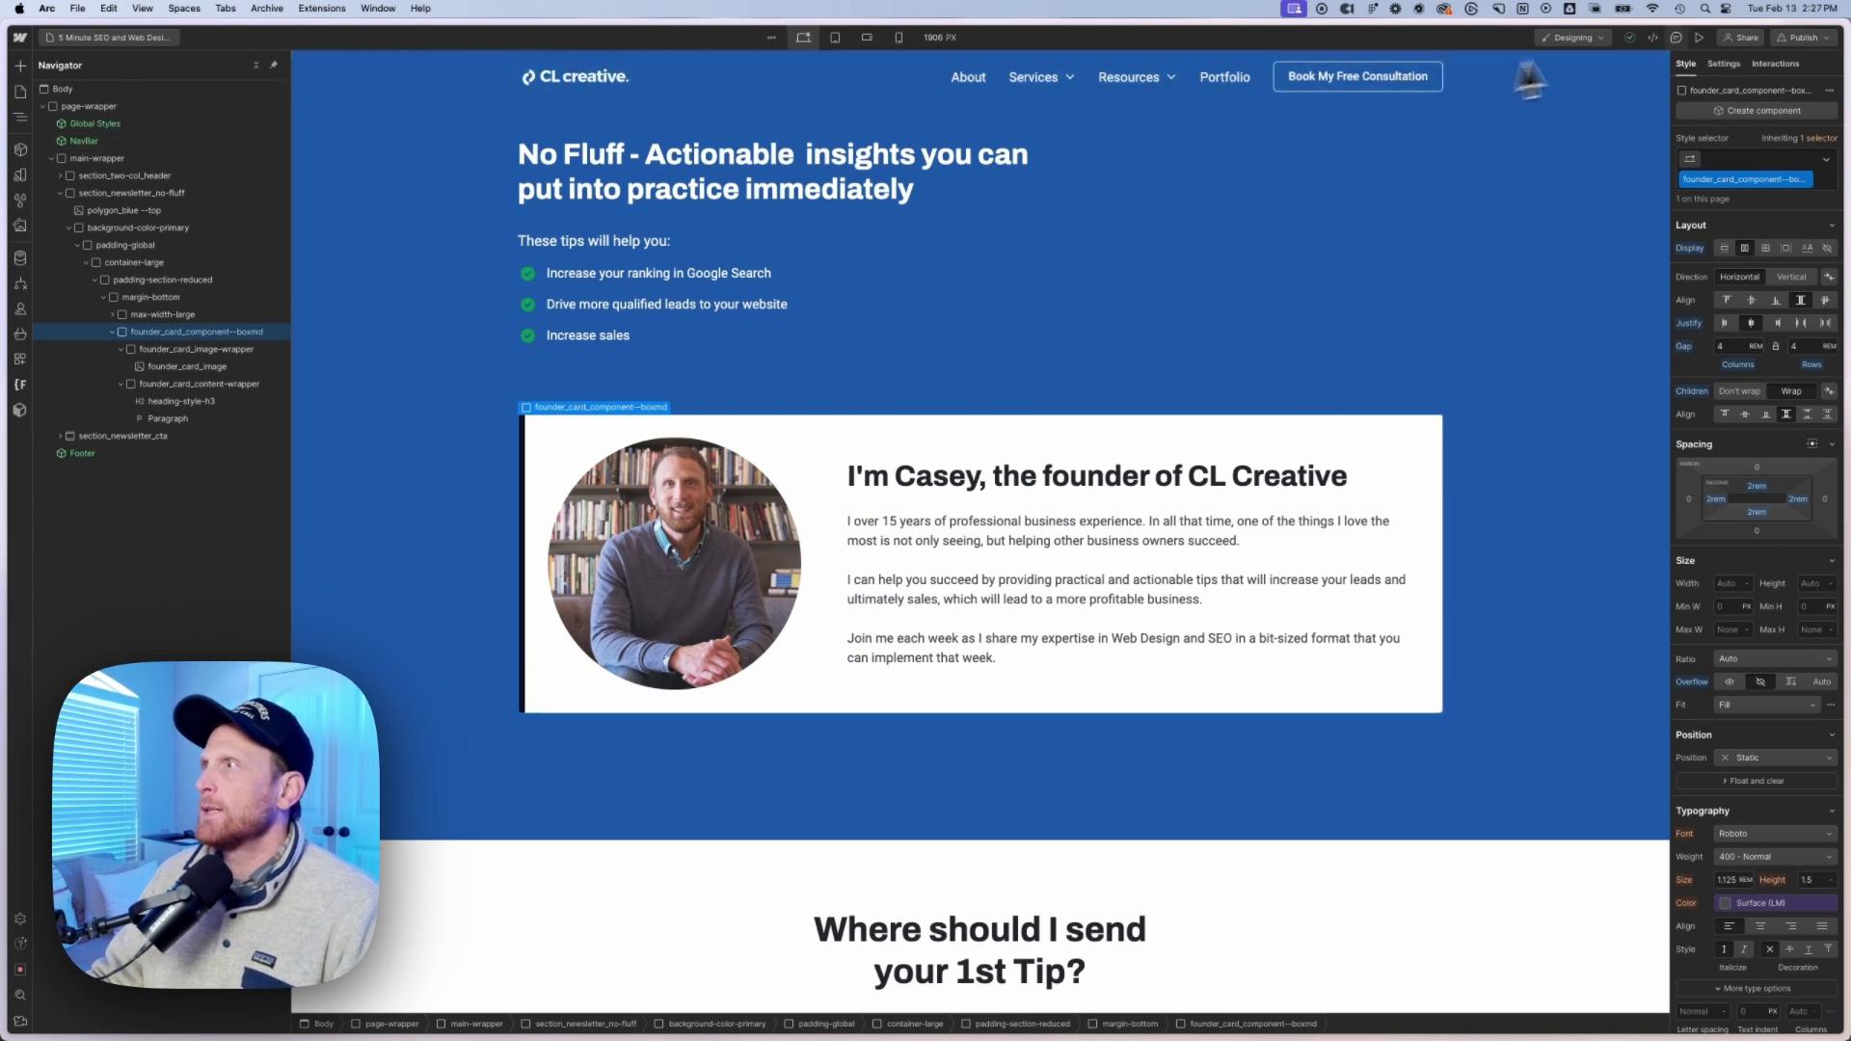
click(1696, 38)
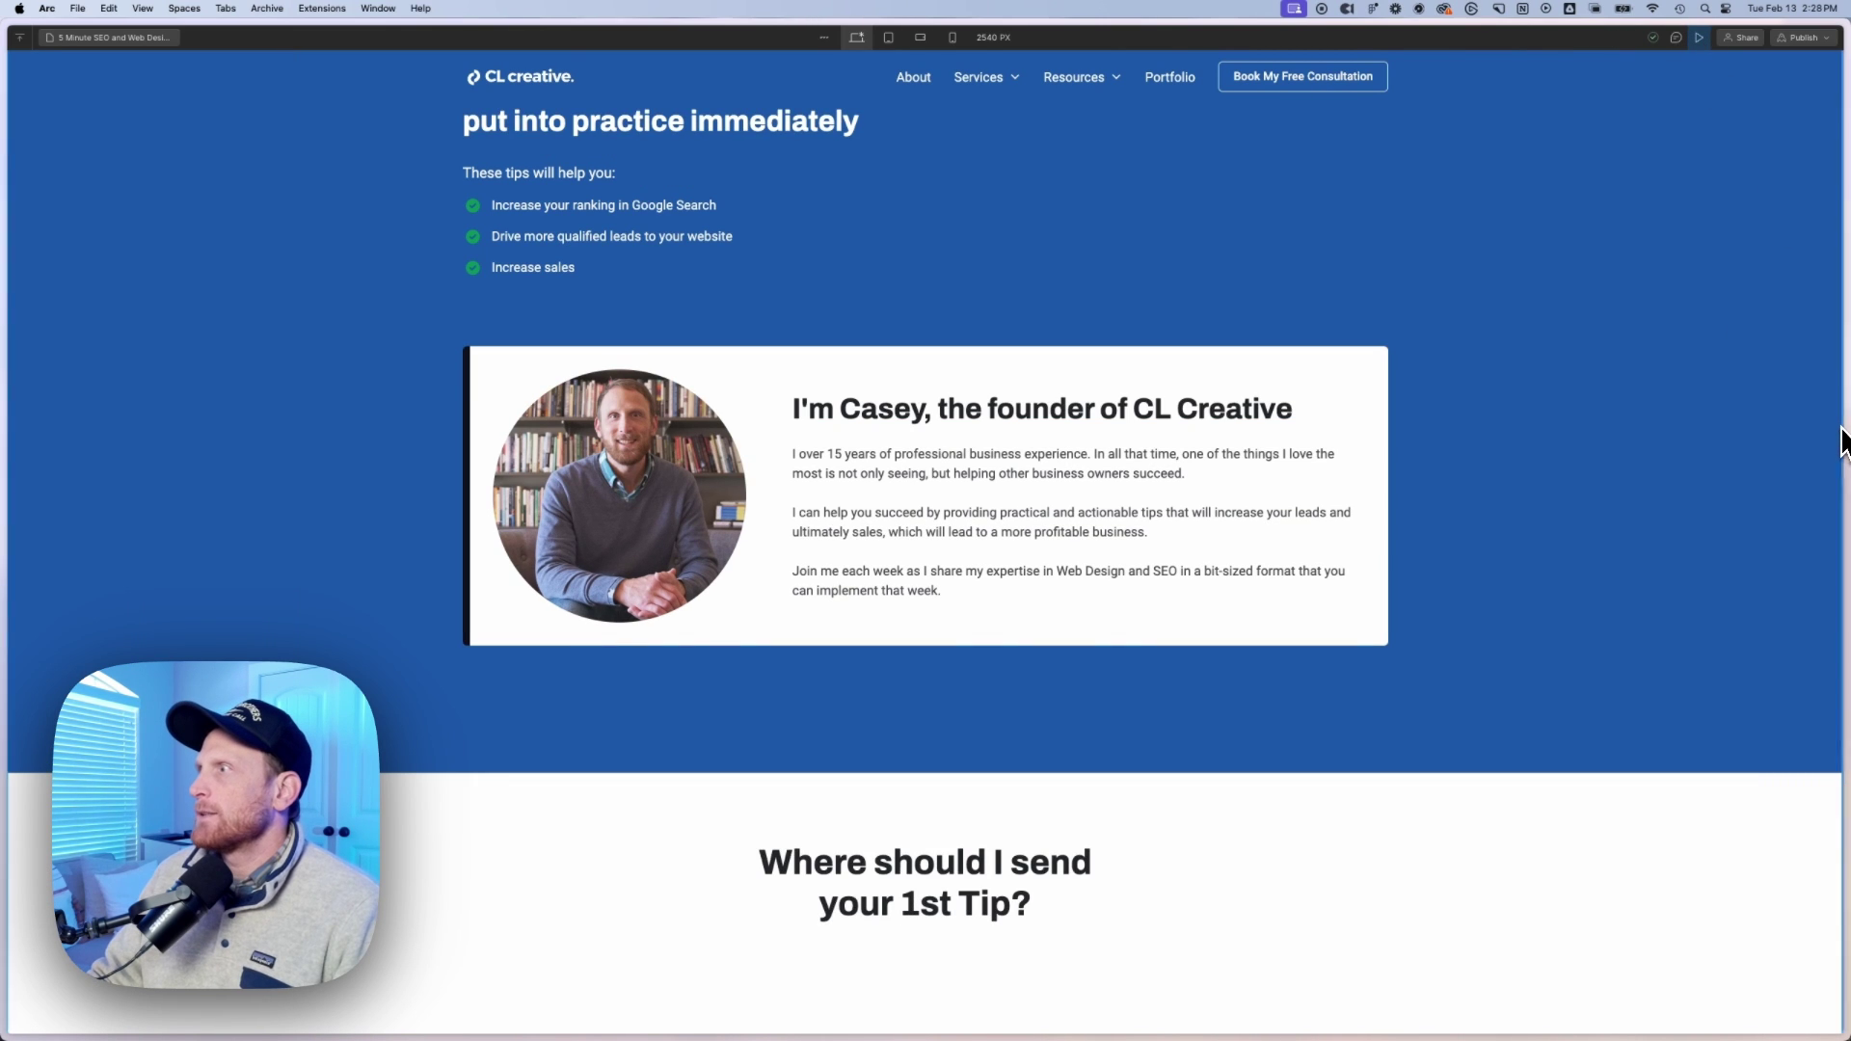
drag(1842, 433, 1187, 407)
scroll(1187, 406, down, 2)
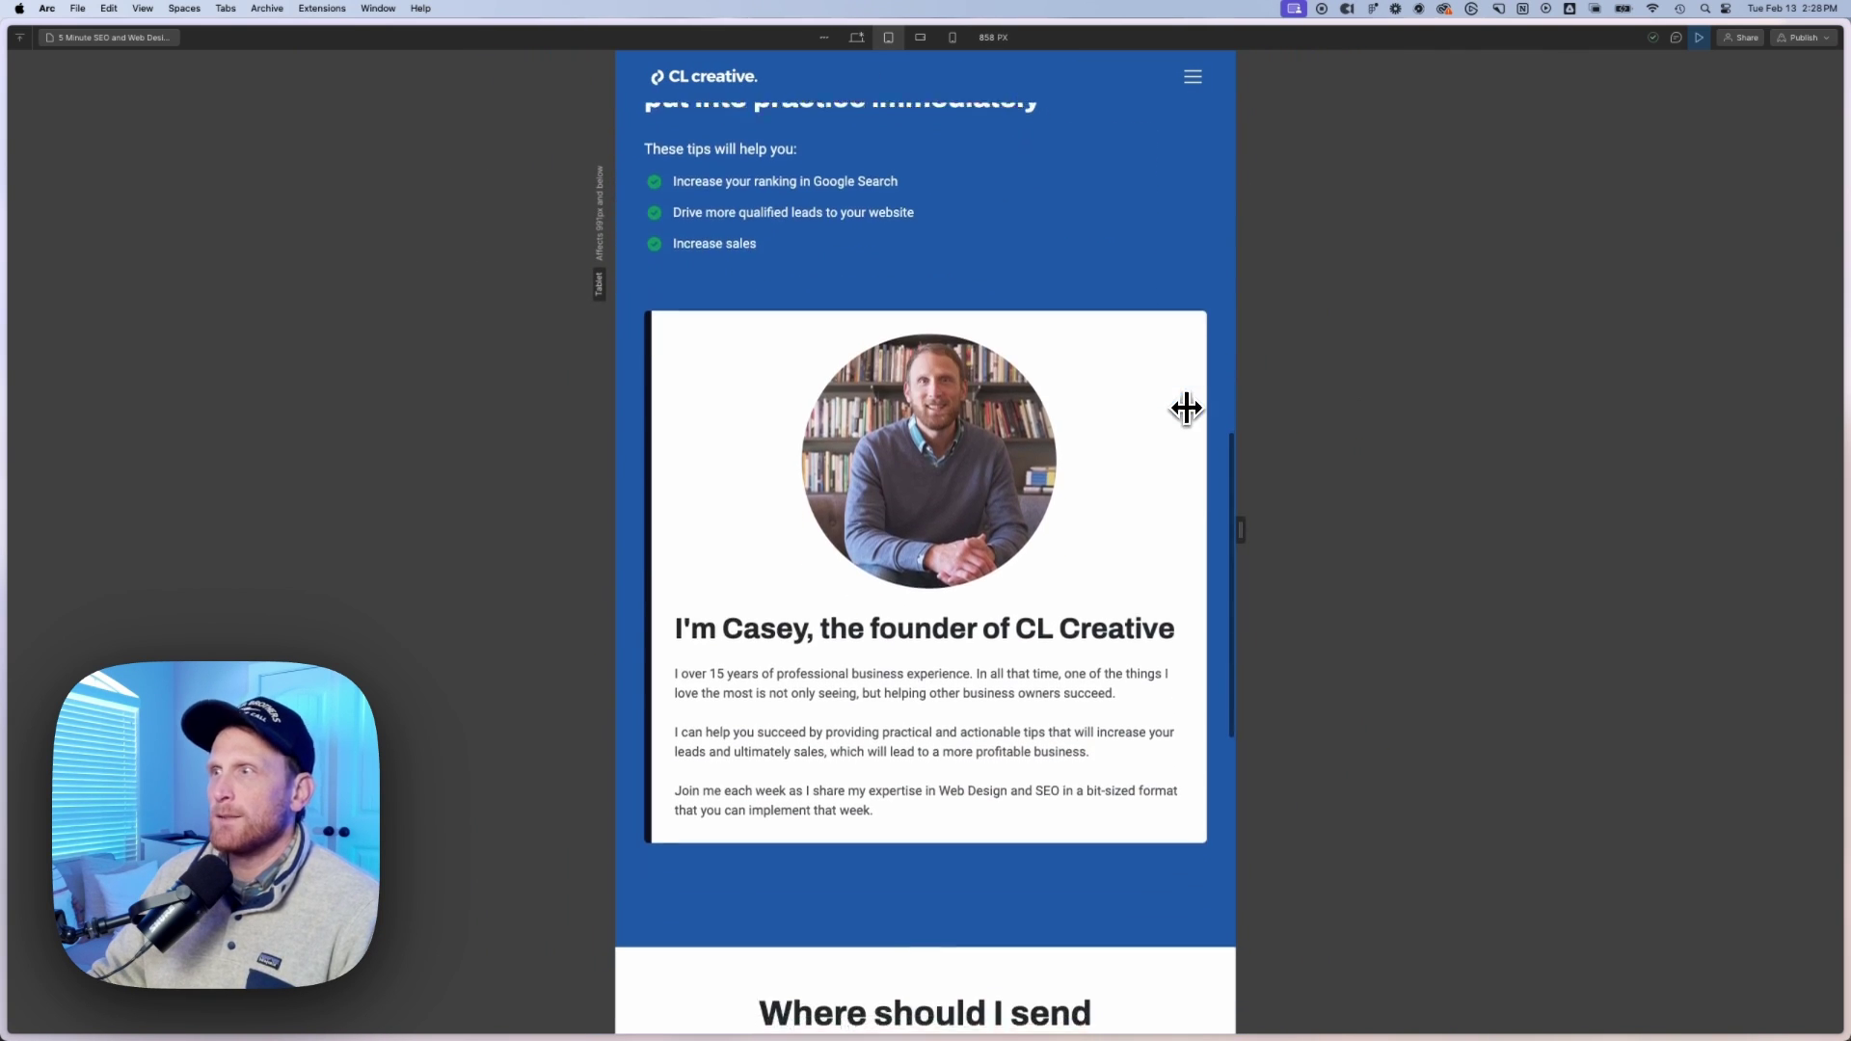
drag(1235, 537, 1813, 558)
scroll(1639, 554, up, 3)
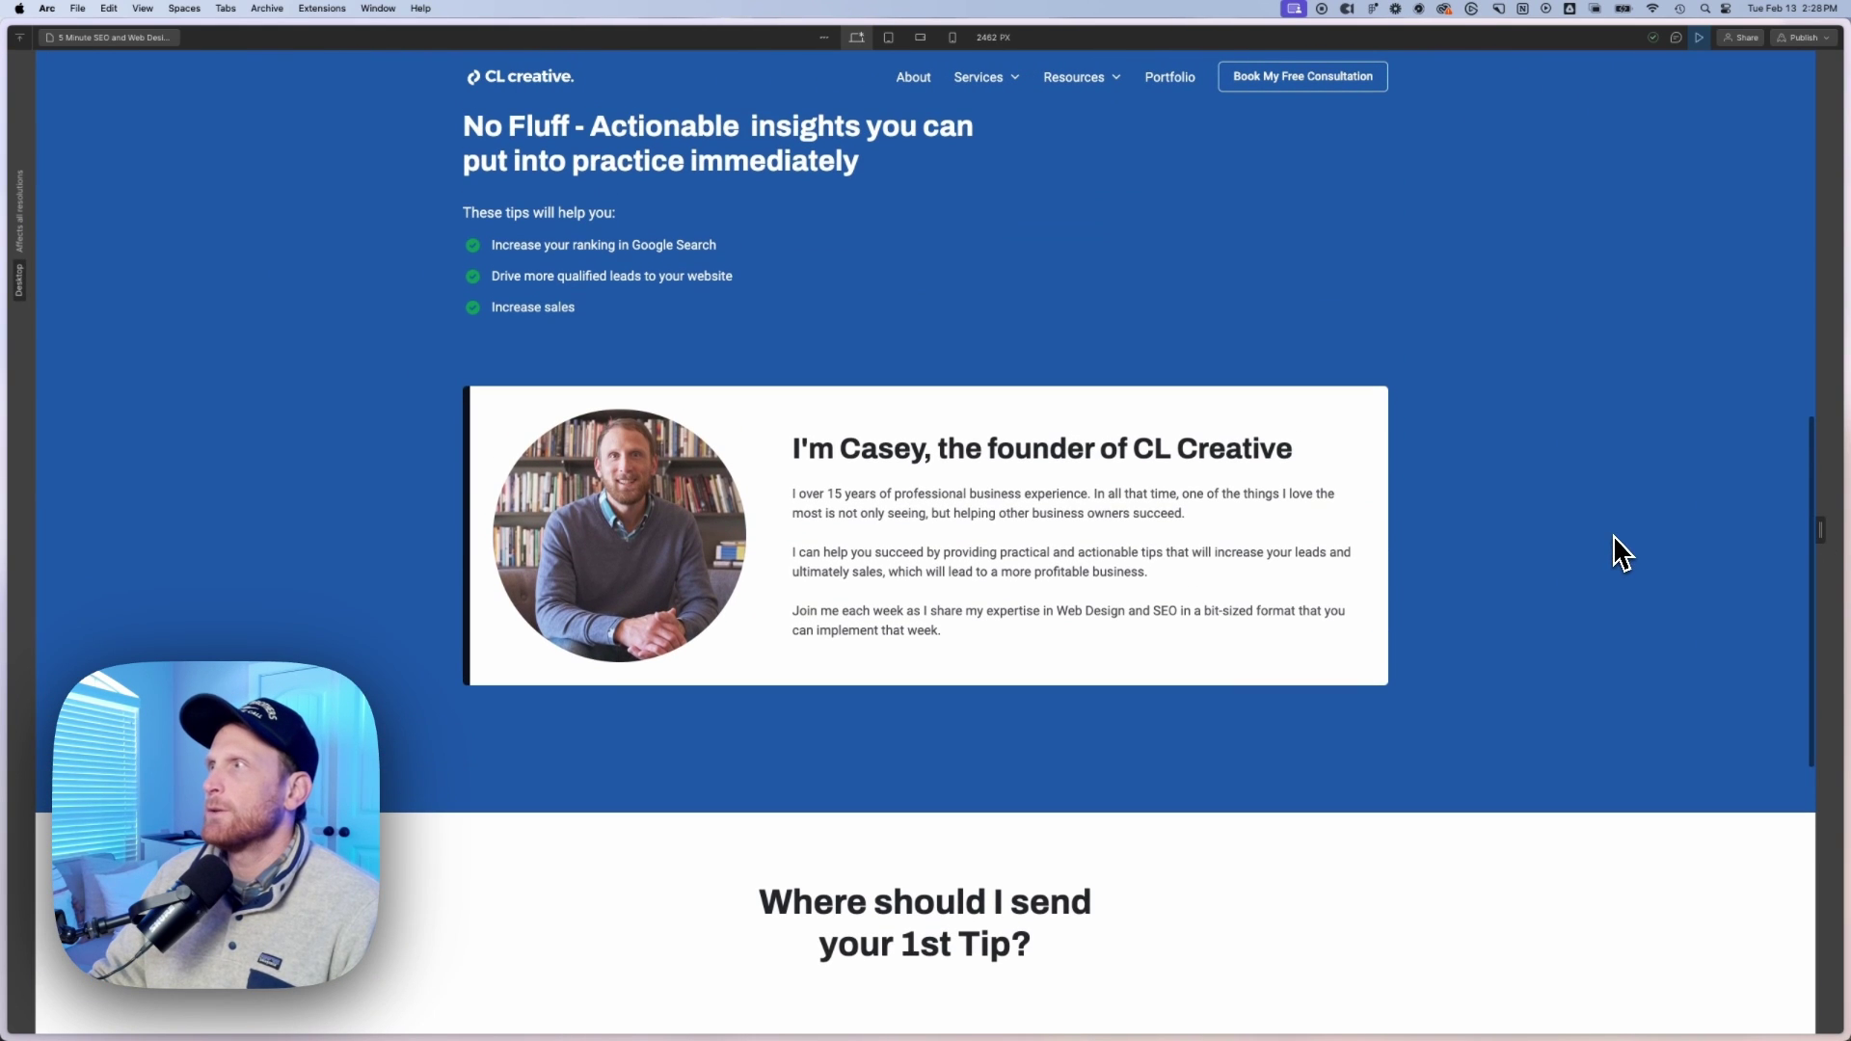
click(1698, 39)
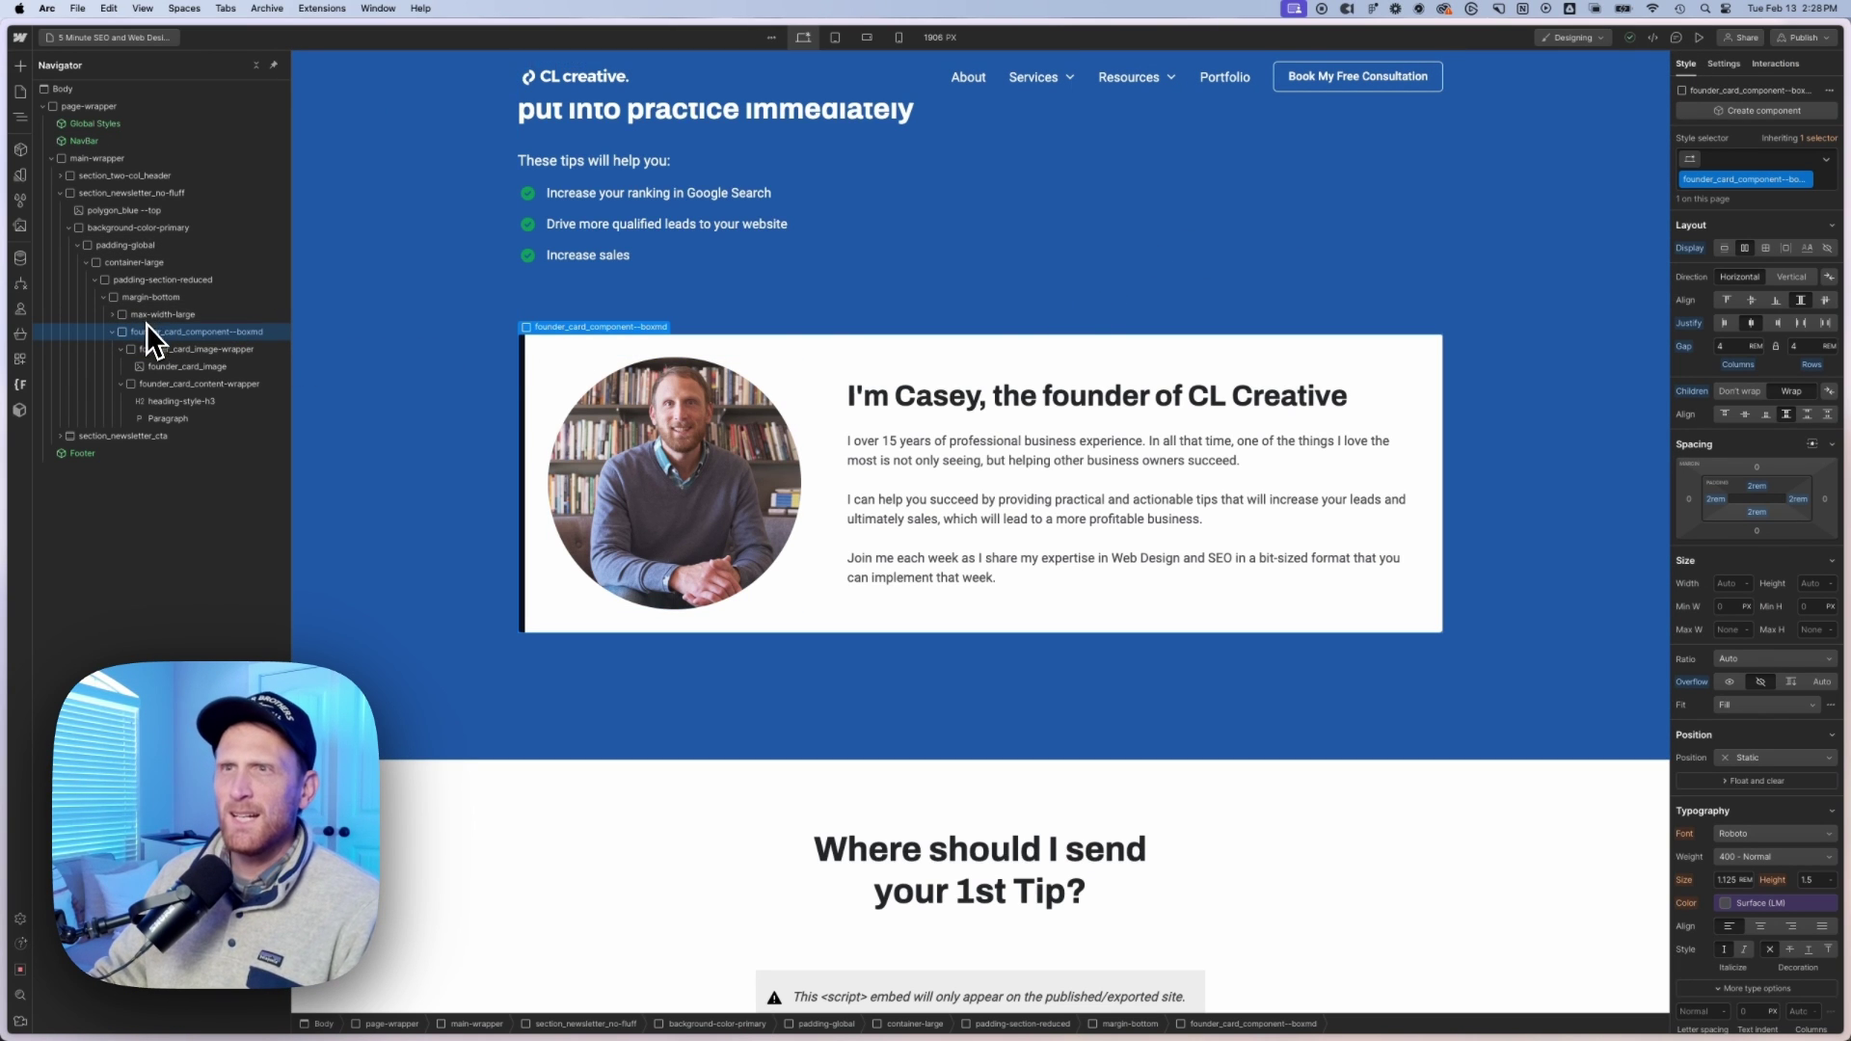
Step: Examine the founder card's nested structure and the style settings of founder_card_image-wrapper, down to its border radius
click(122, 348)
click(241, 444)
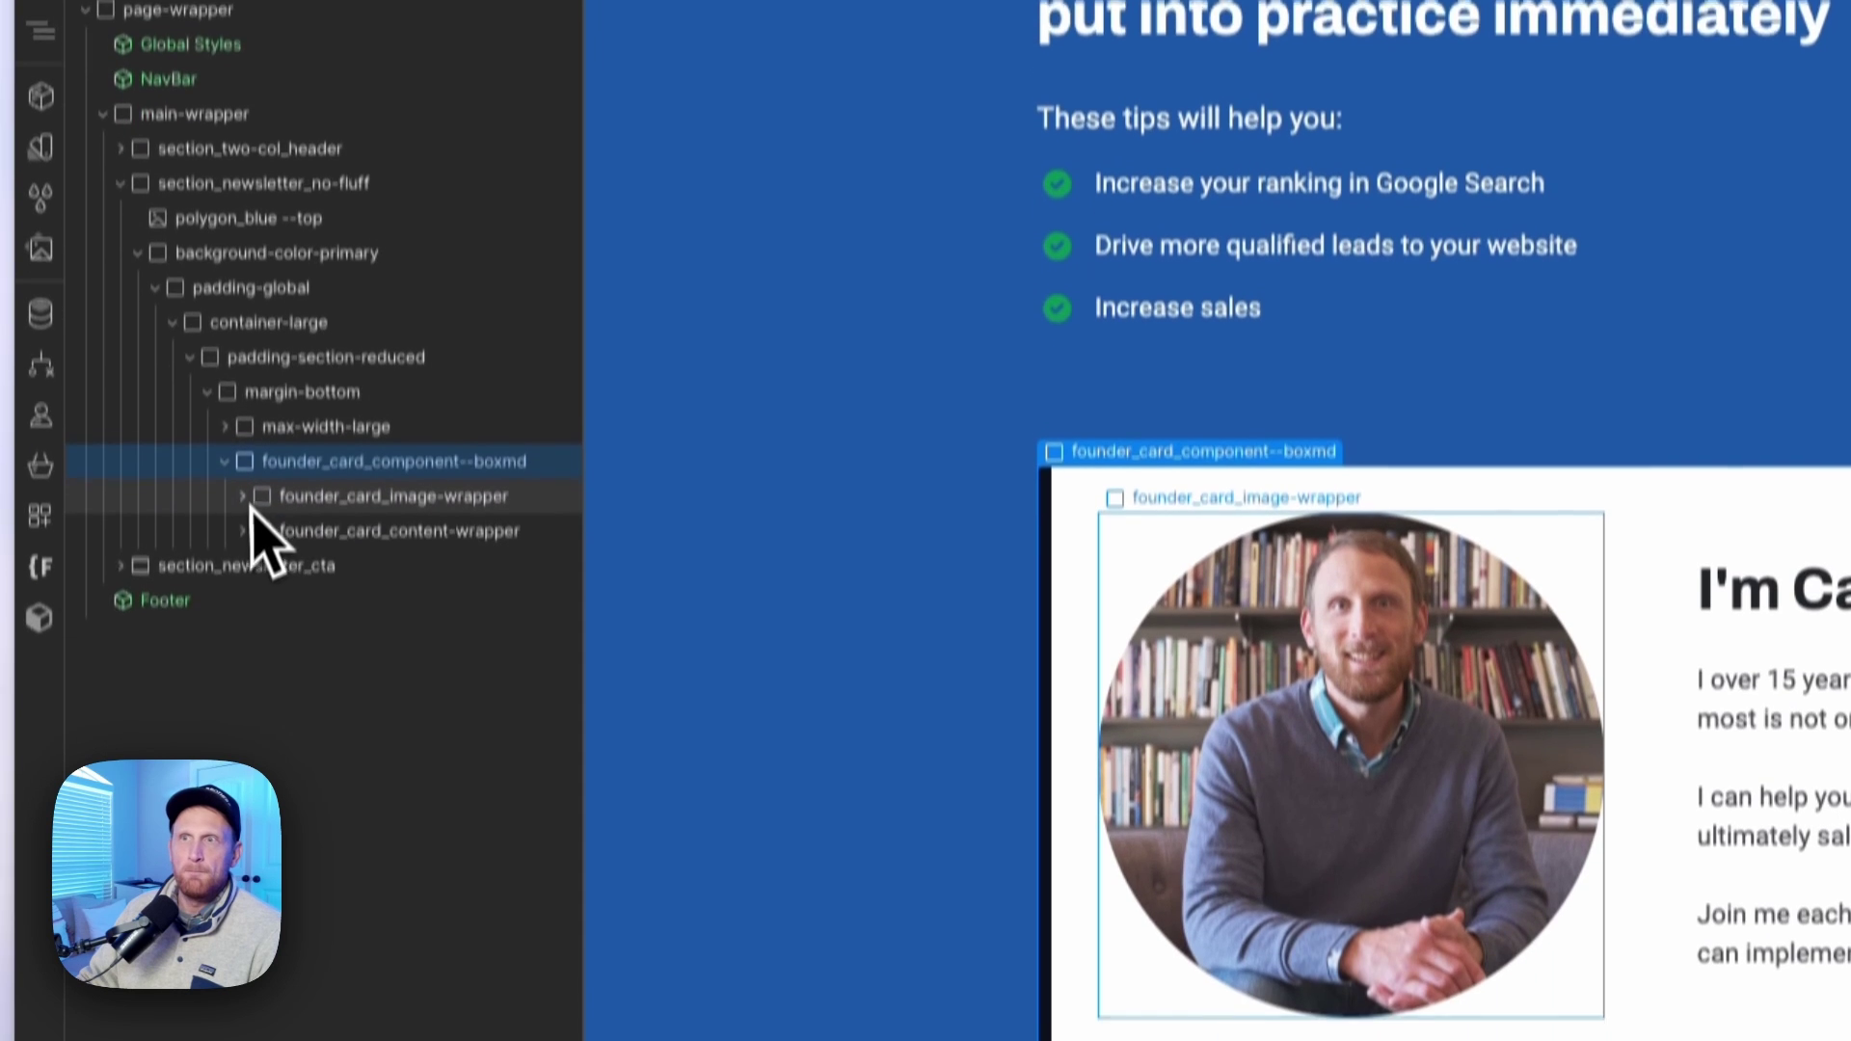
click(243, 647)
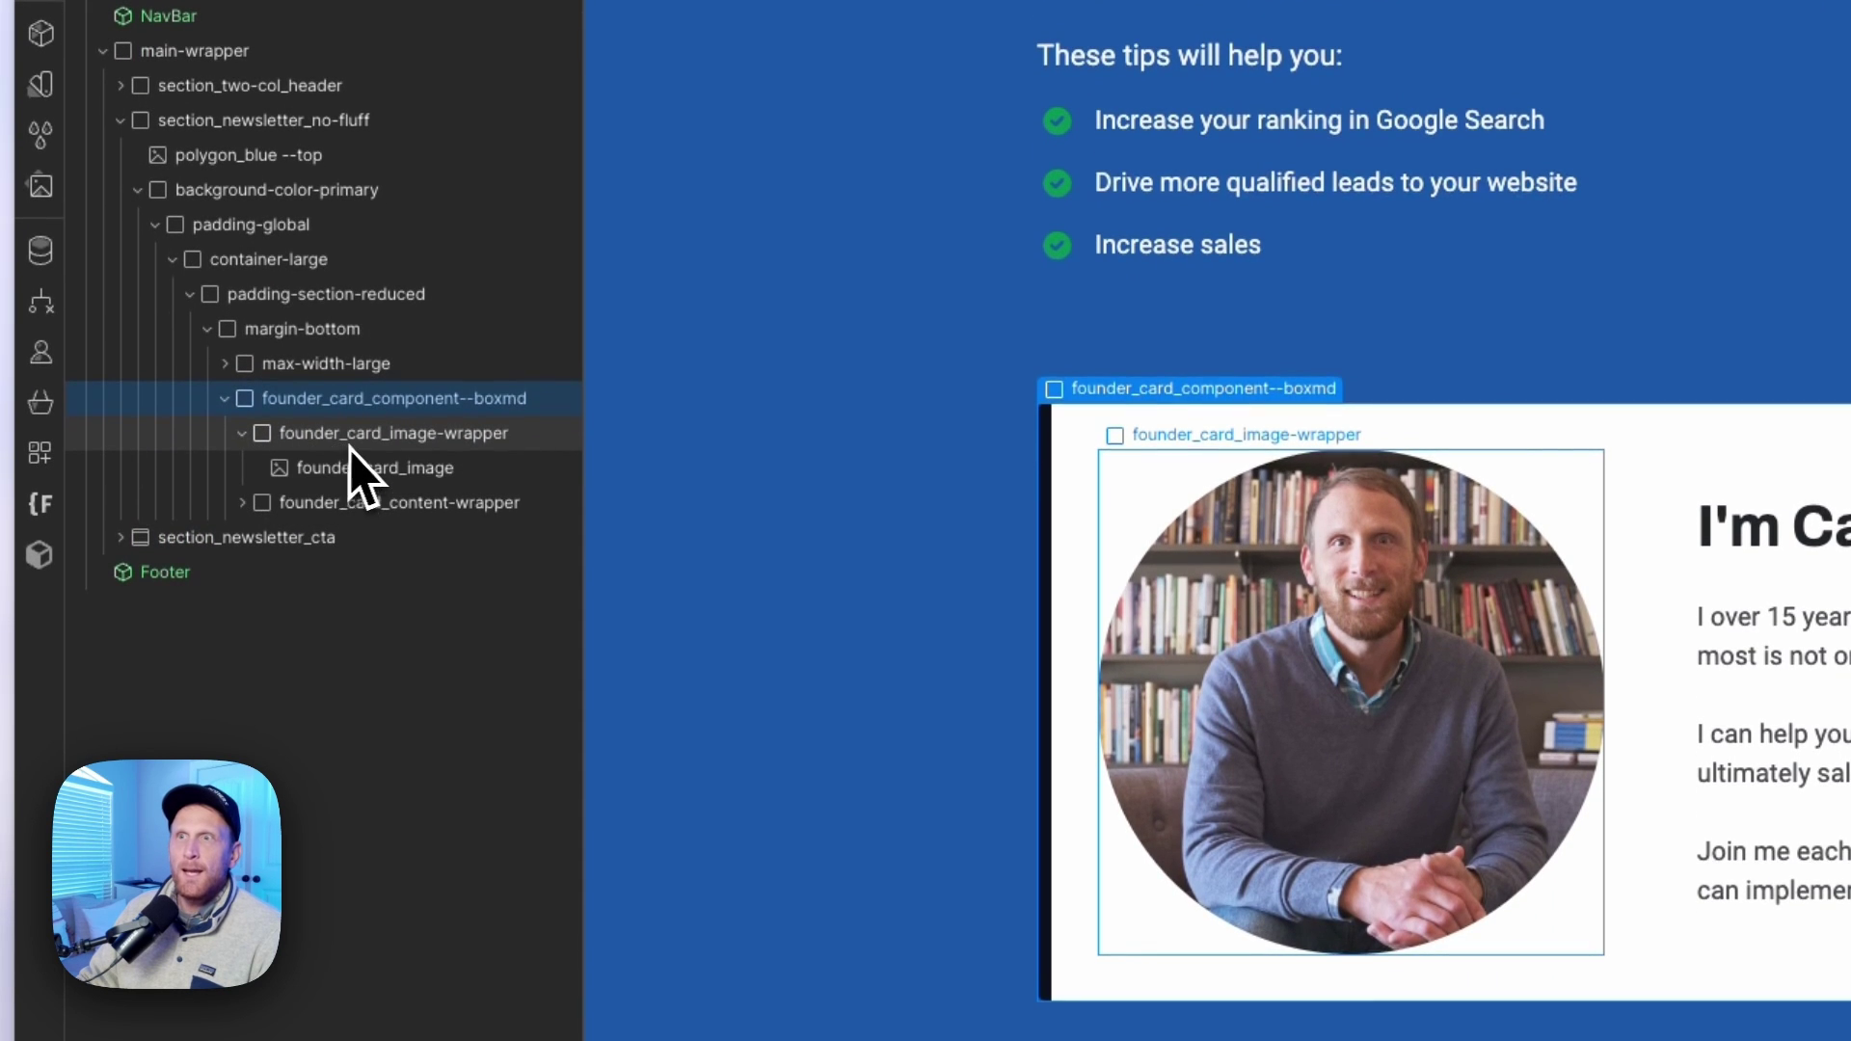
click(350, 443)
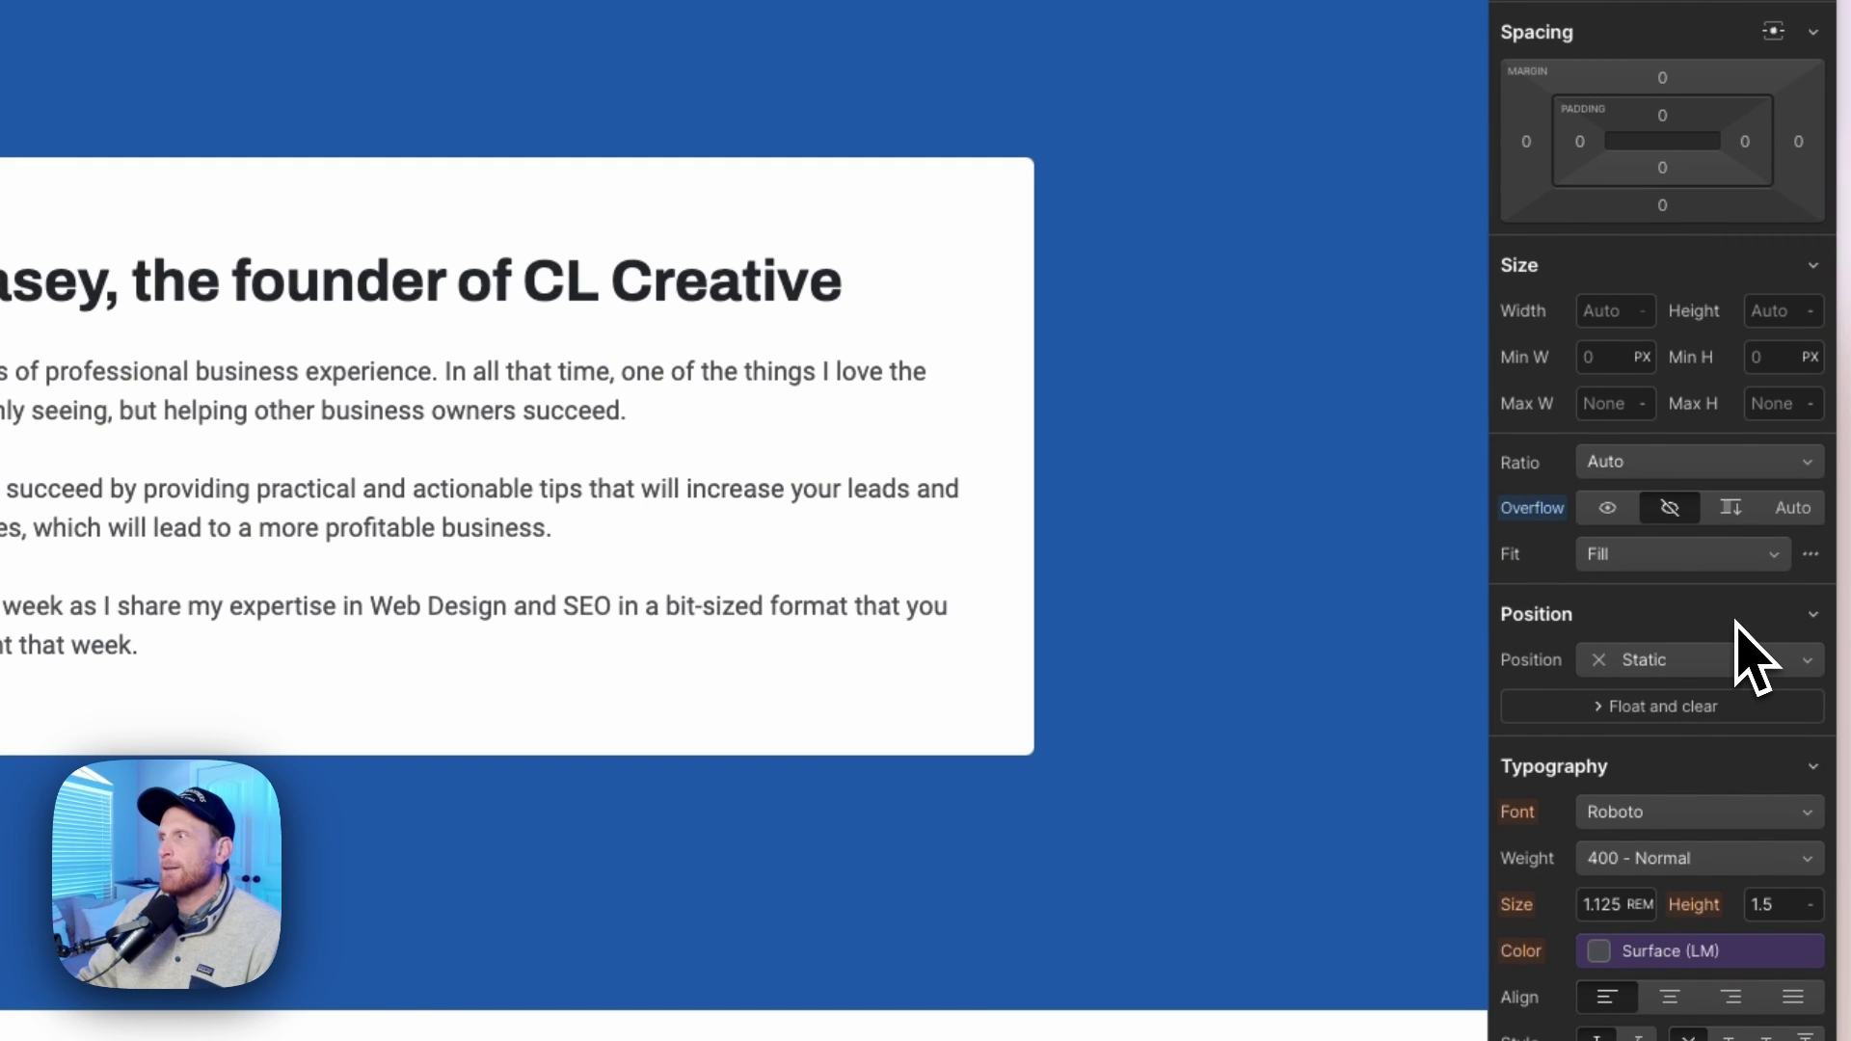
scroll(1736, 622, down, 1)
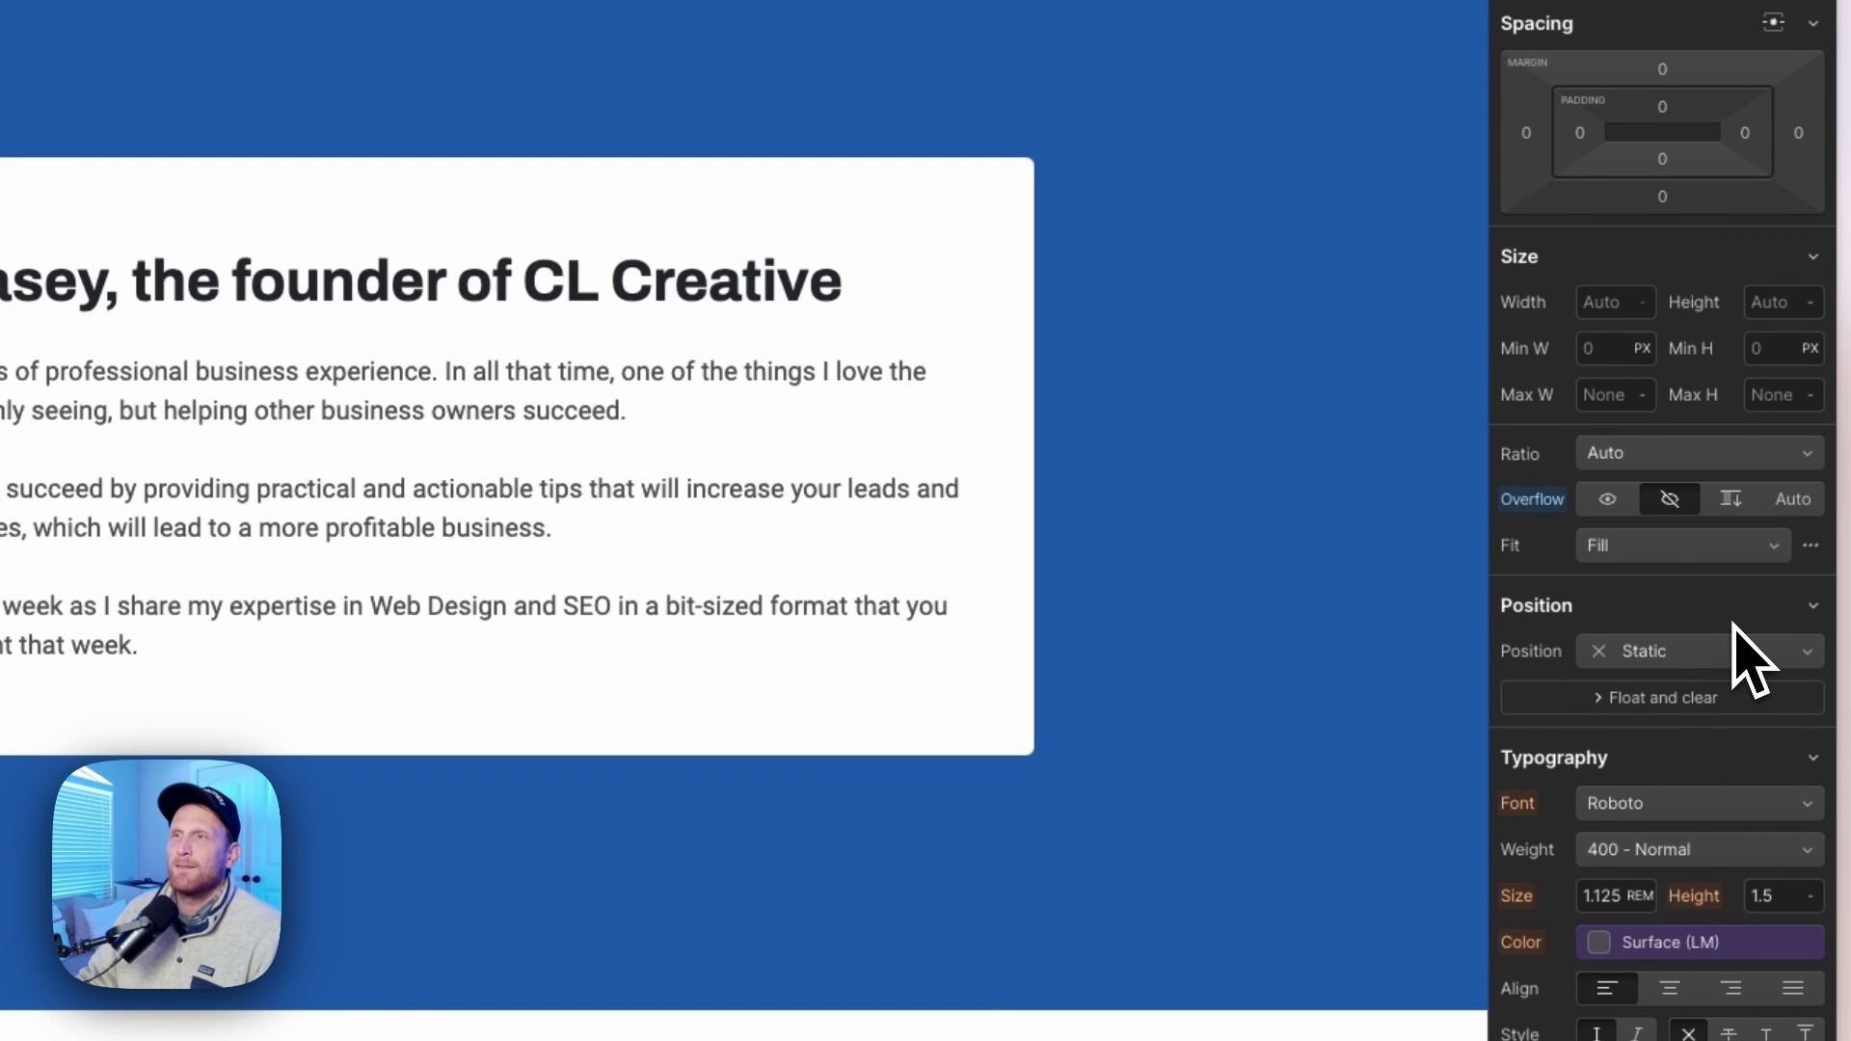
scroll(1743, 656, down, 5)
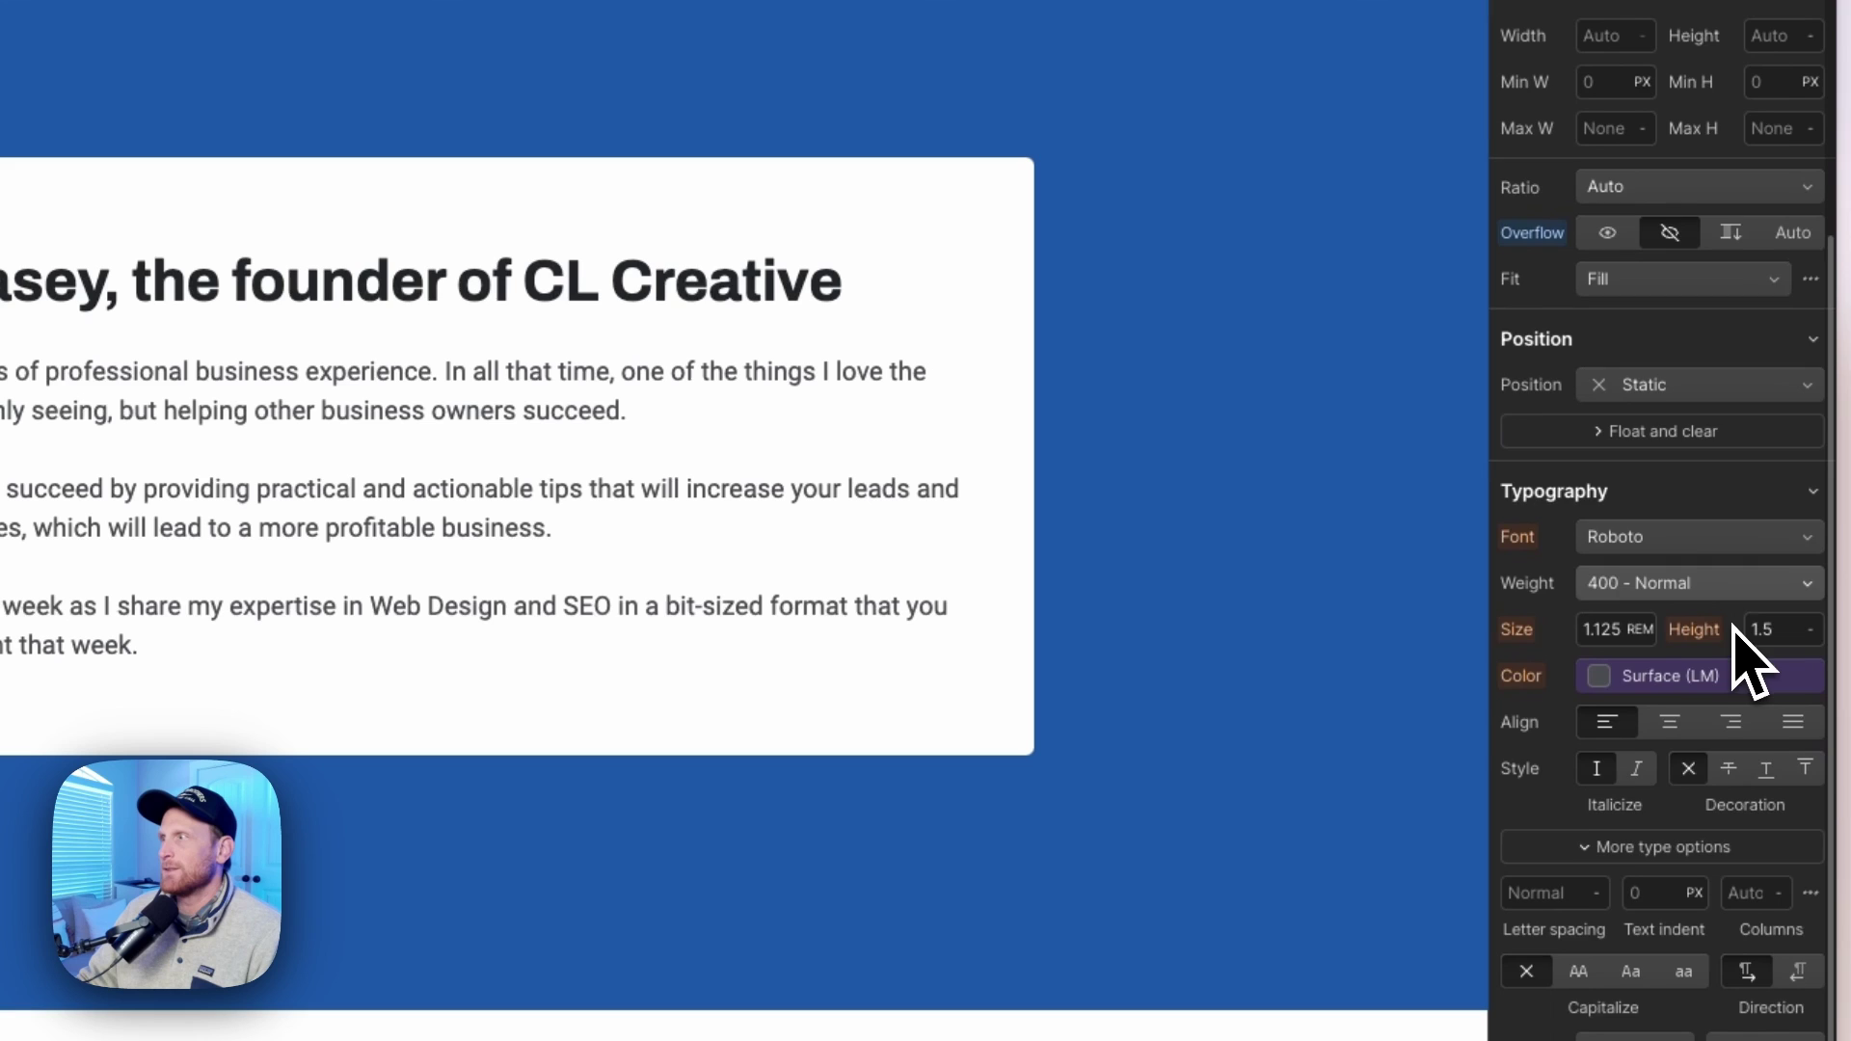
scroll(1733, 627, down, 6)
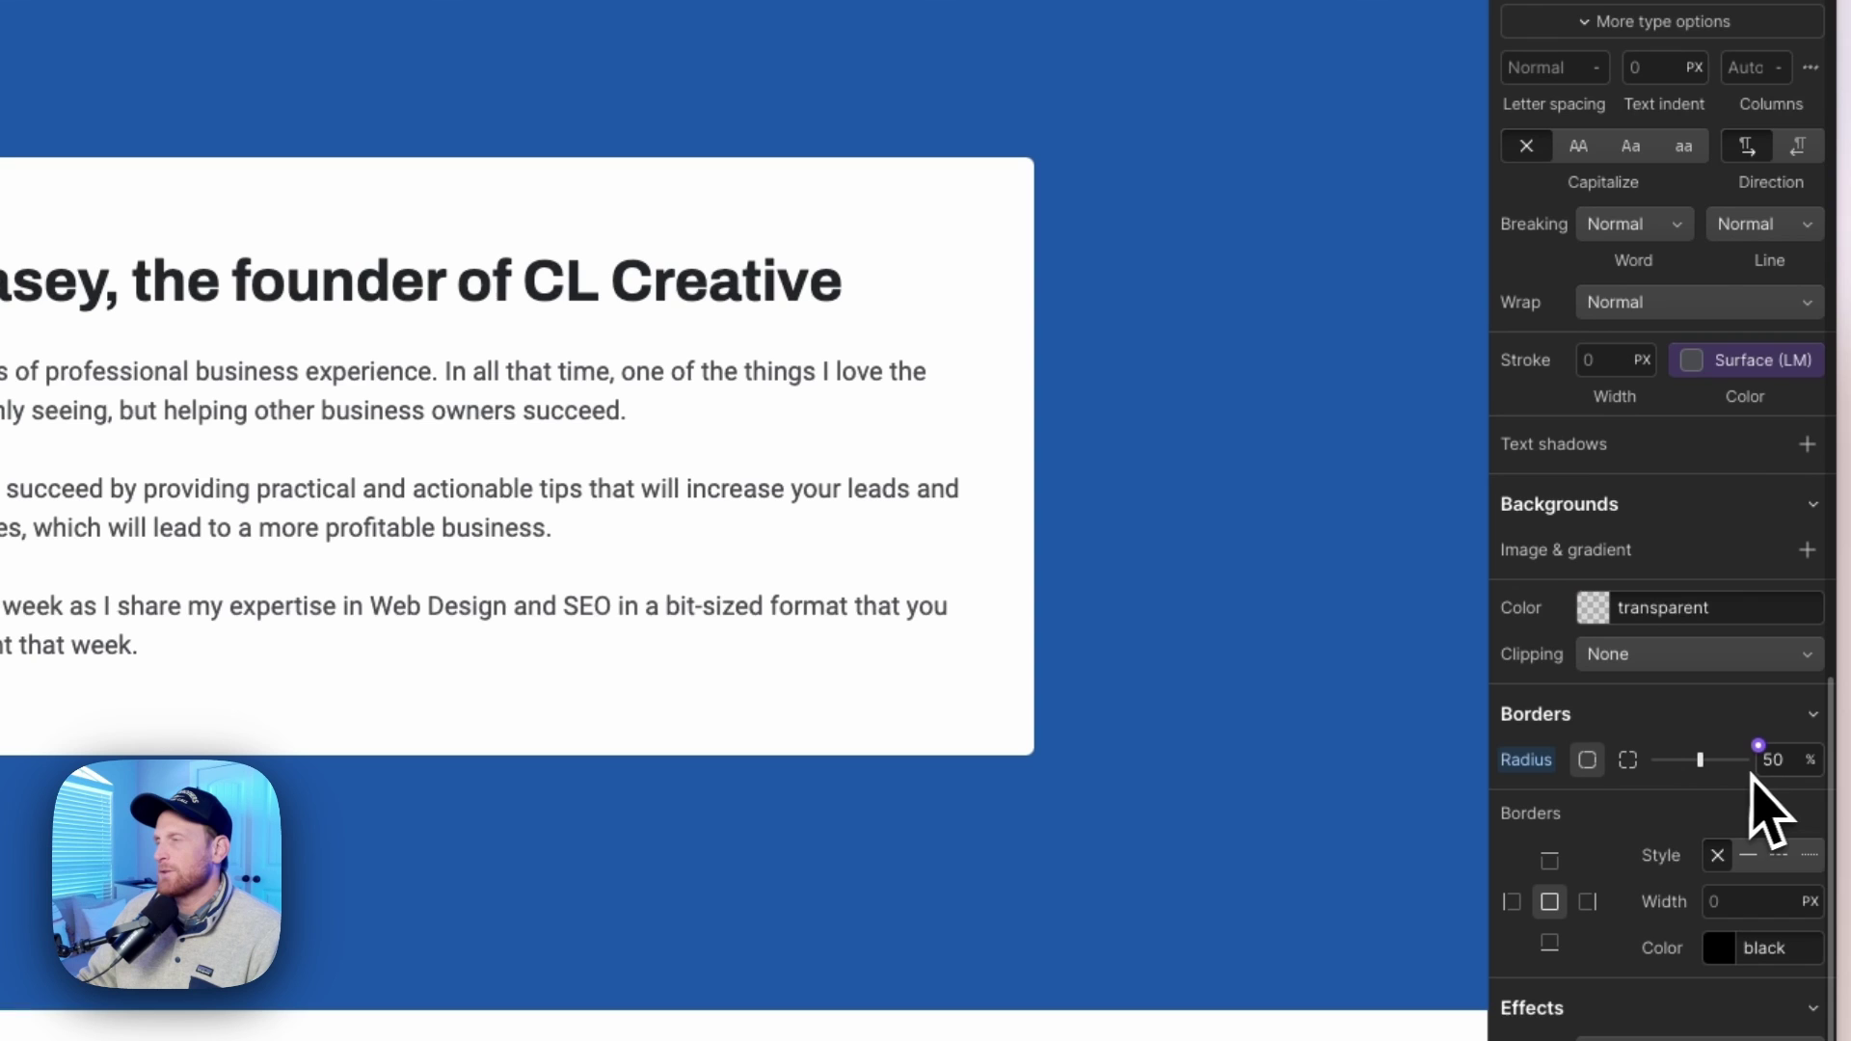
scroll(1763, 772, up, 5)
scroll(1774, 809, up, 8)
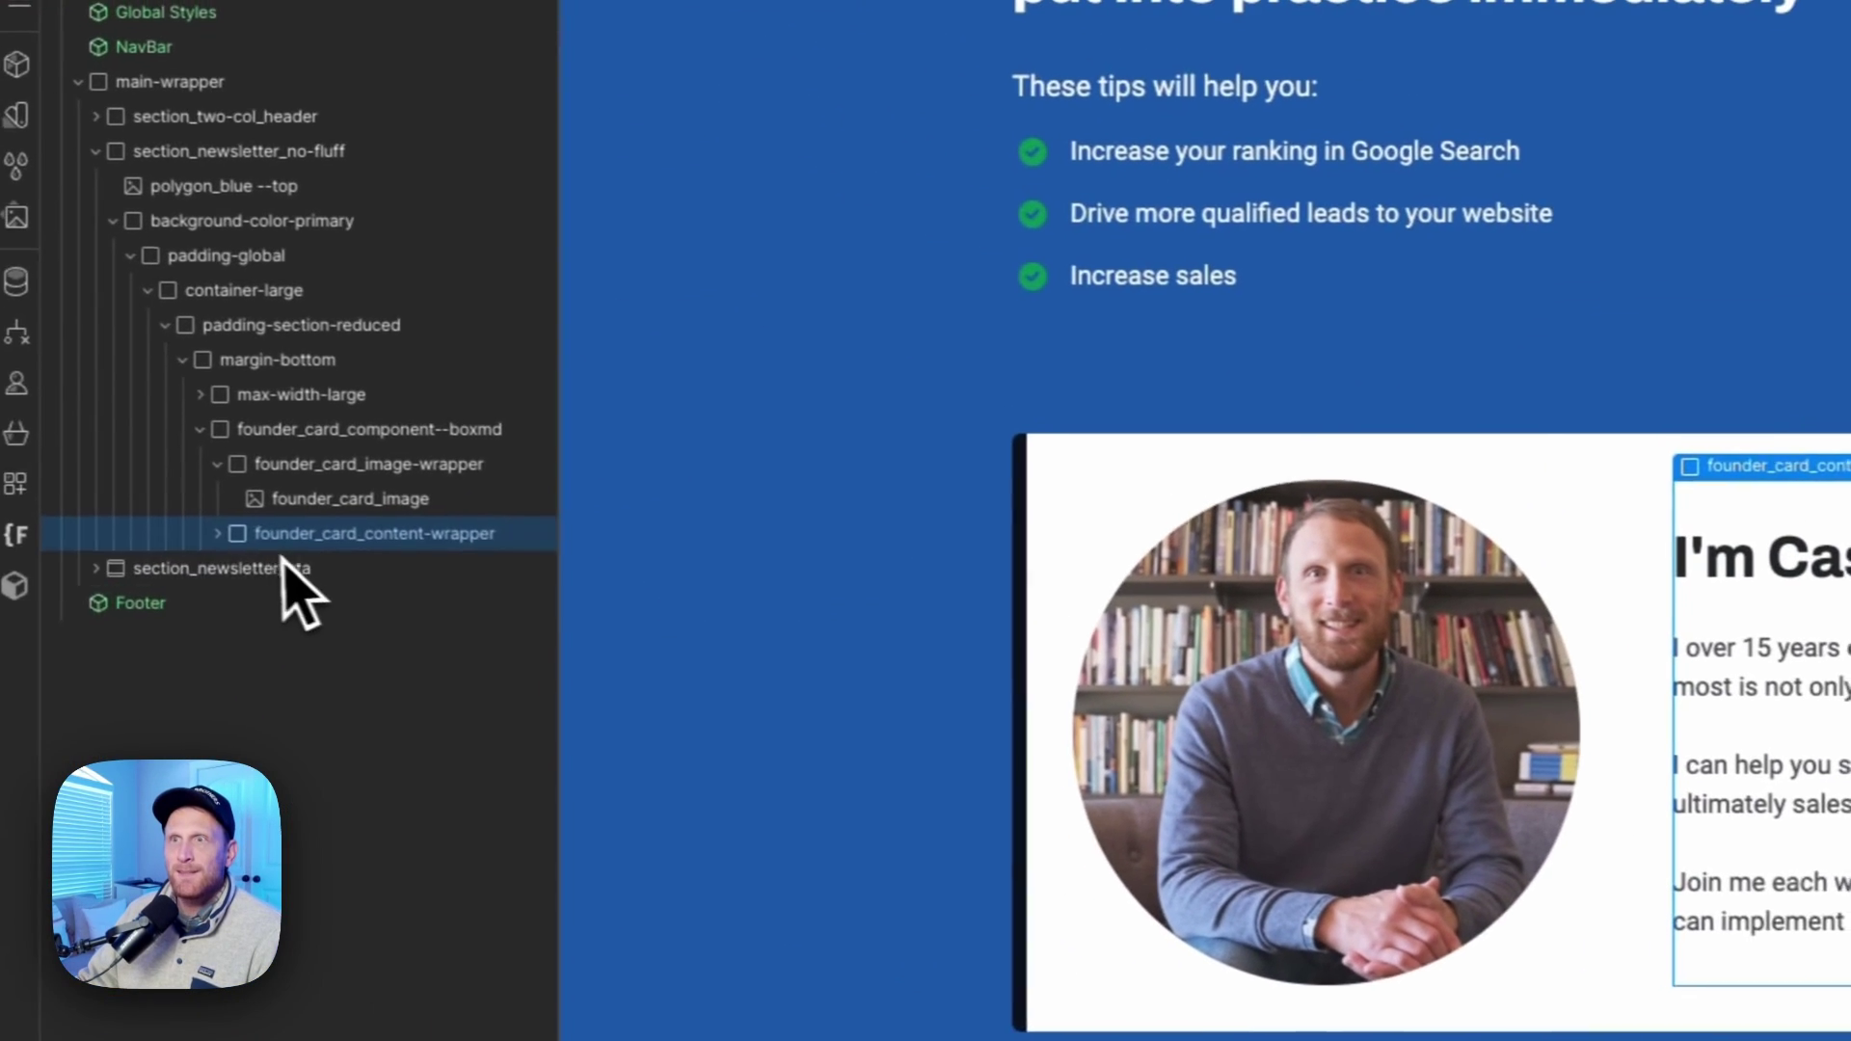
Step: Examine the heading and paragraph inside founder_card_content-wrapper, and collapse both card wrappers in the element tree
click(242, 541)
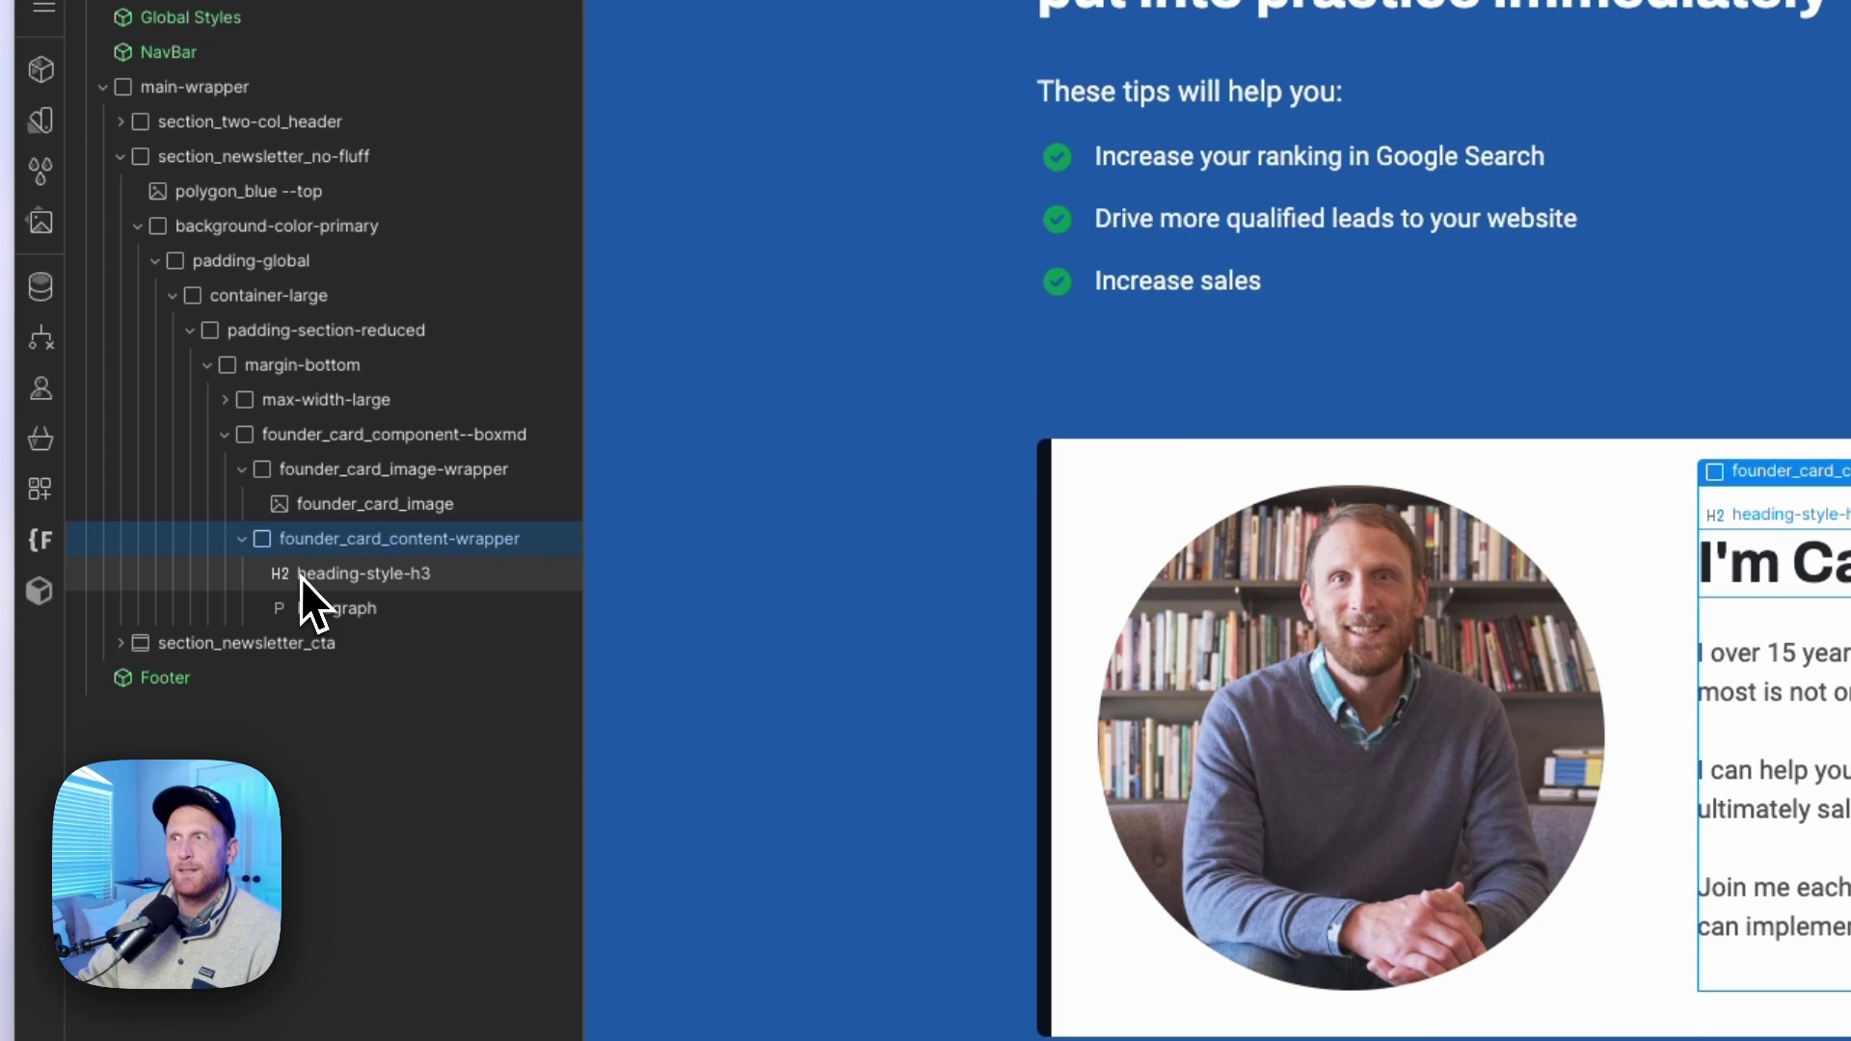
click(302, 575)
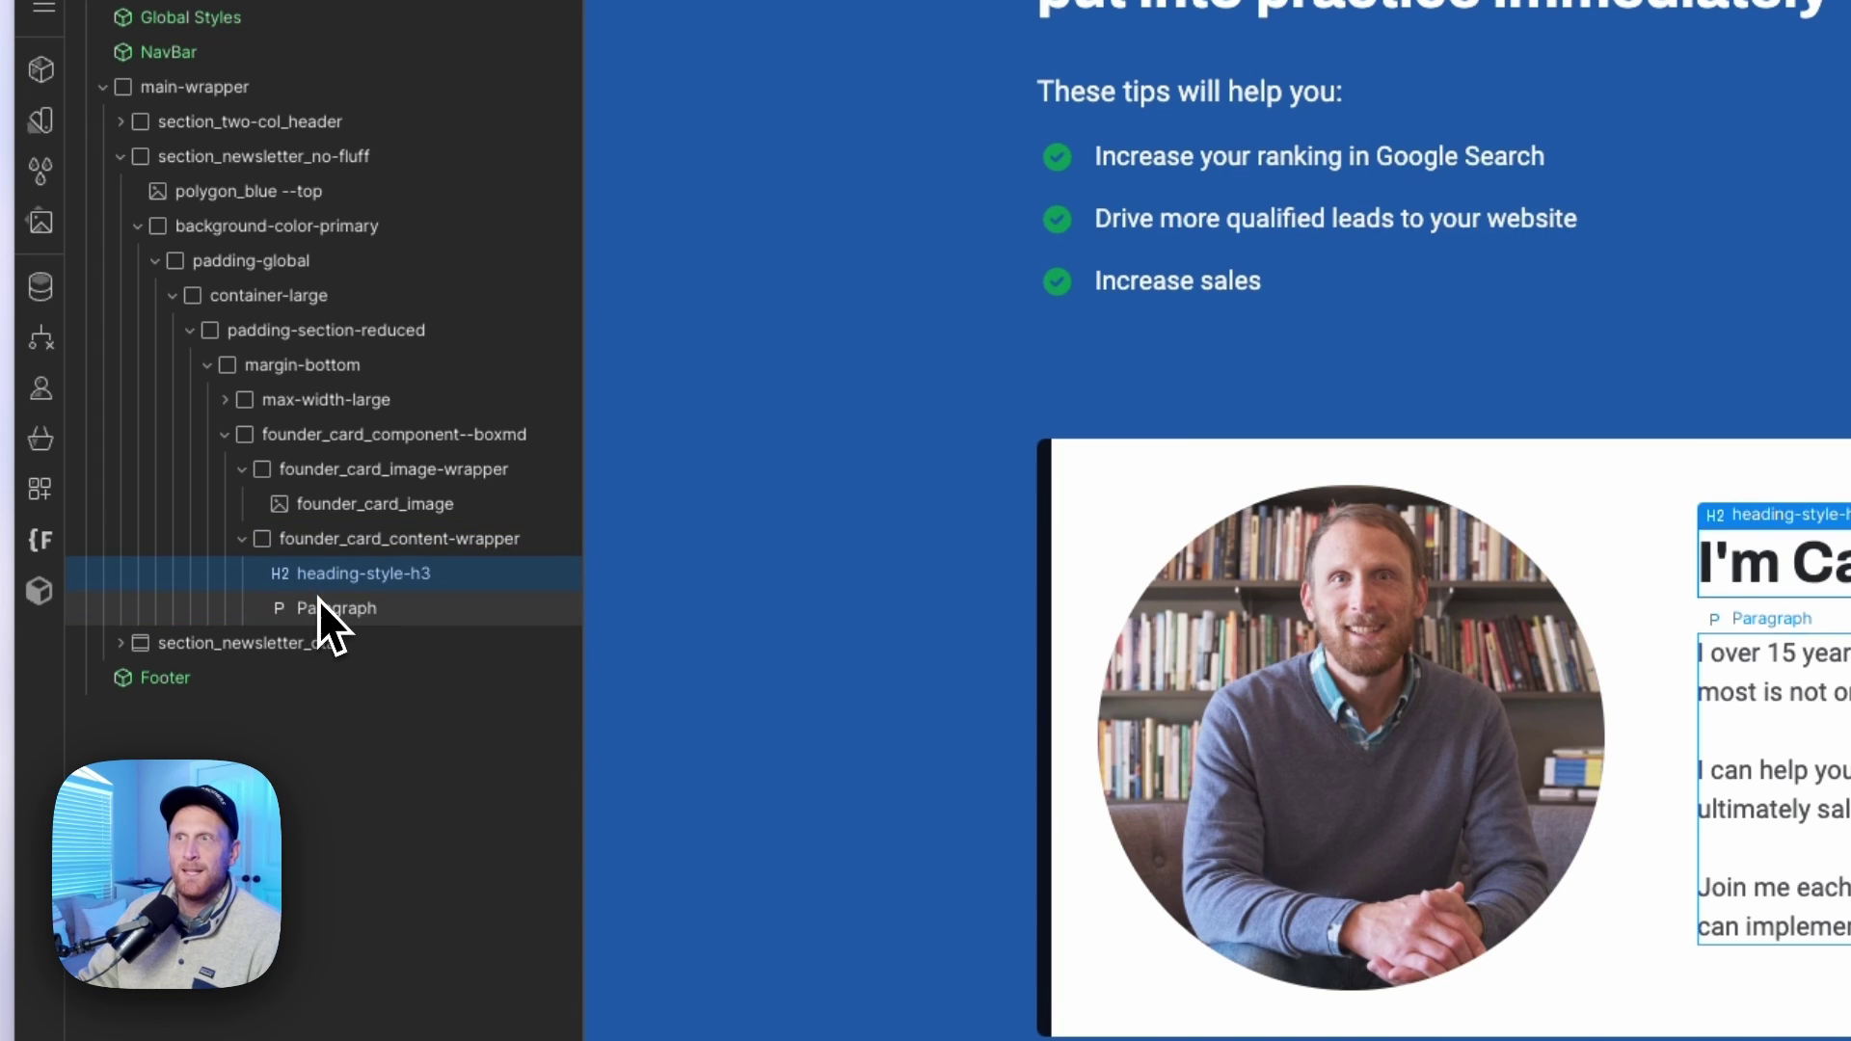
click(319, 605)
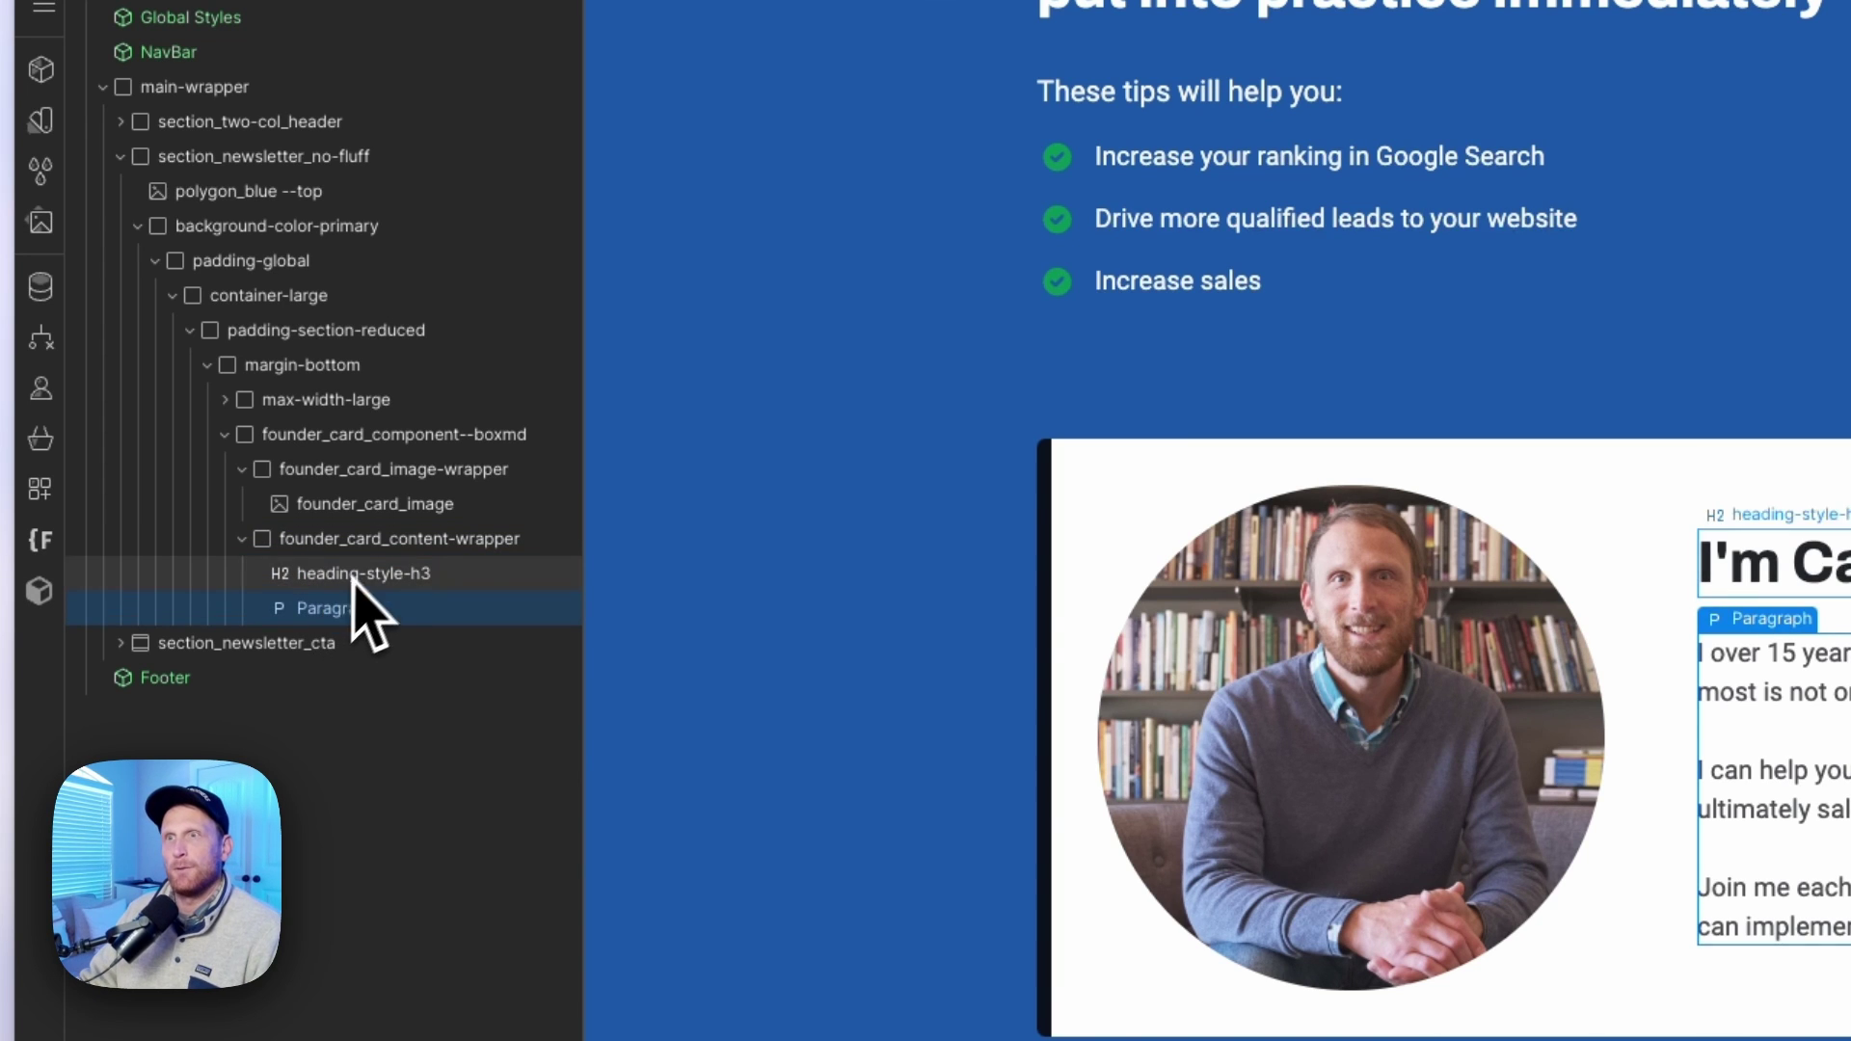
click(367, 540)
click(238, 538)
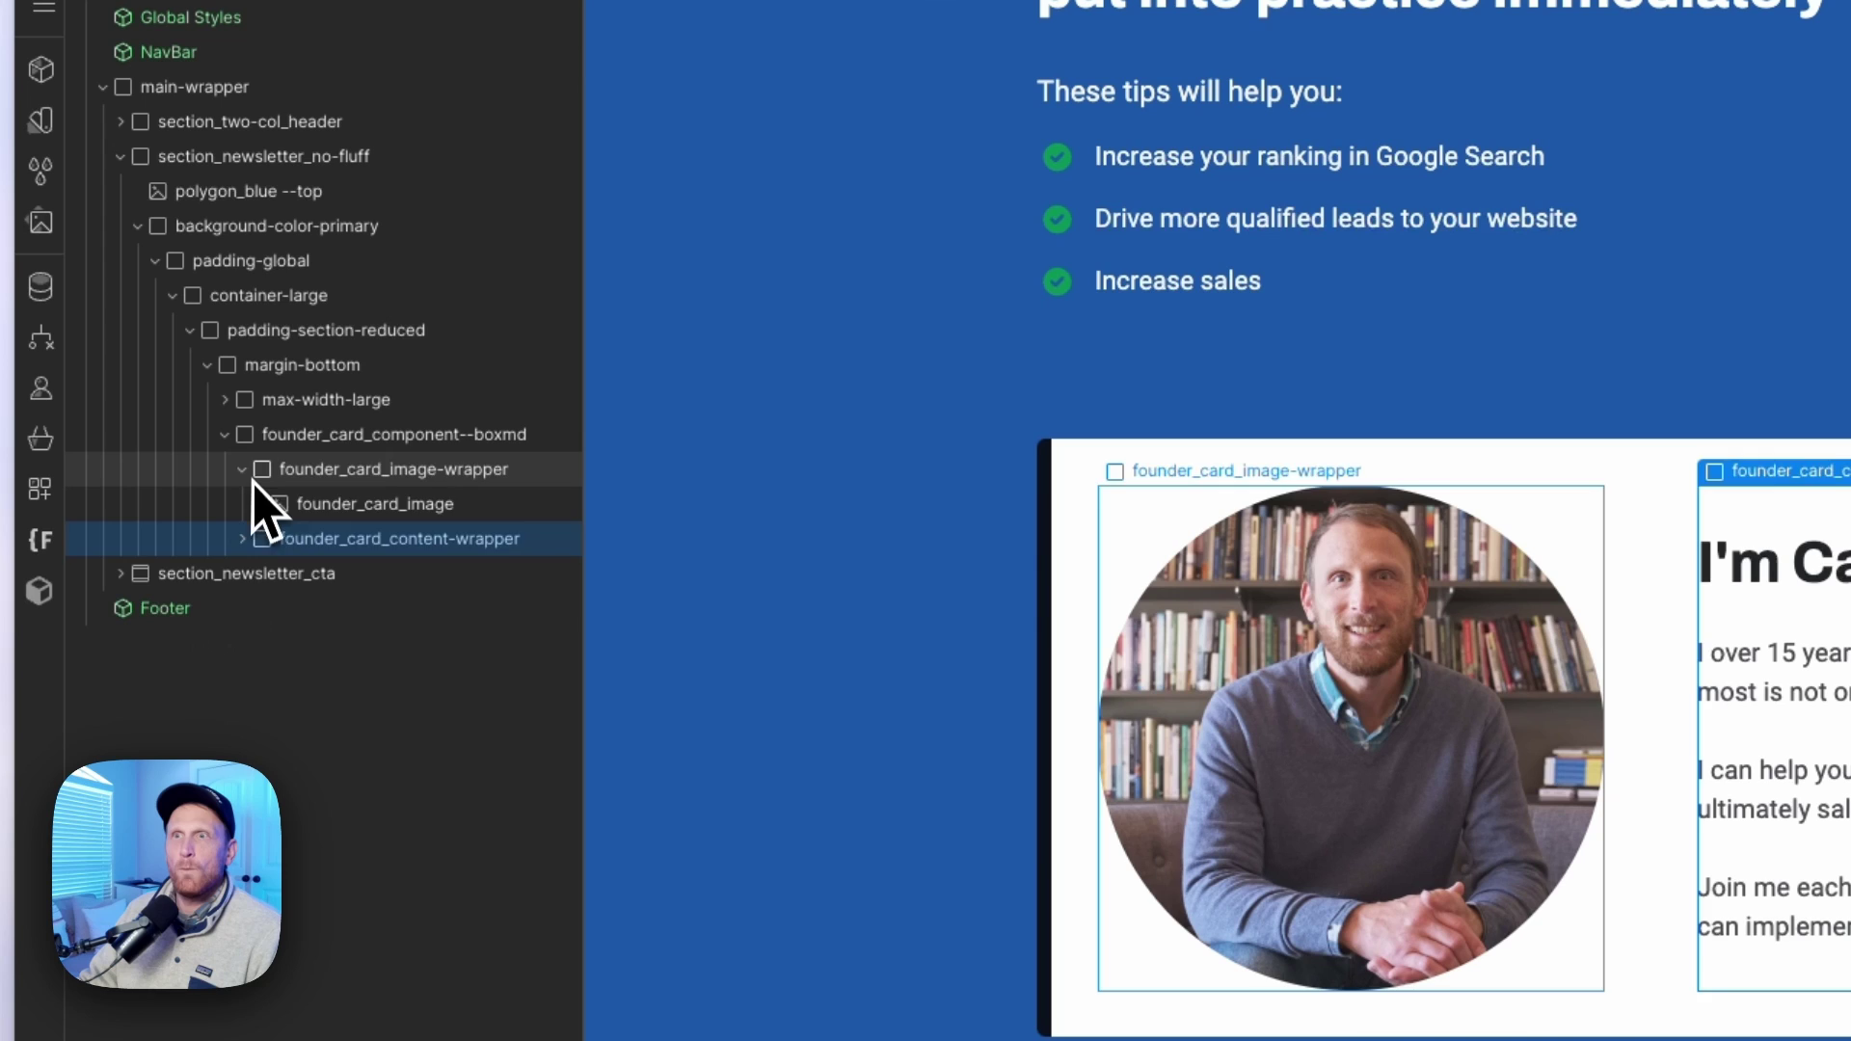
click(246, 471)
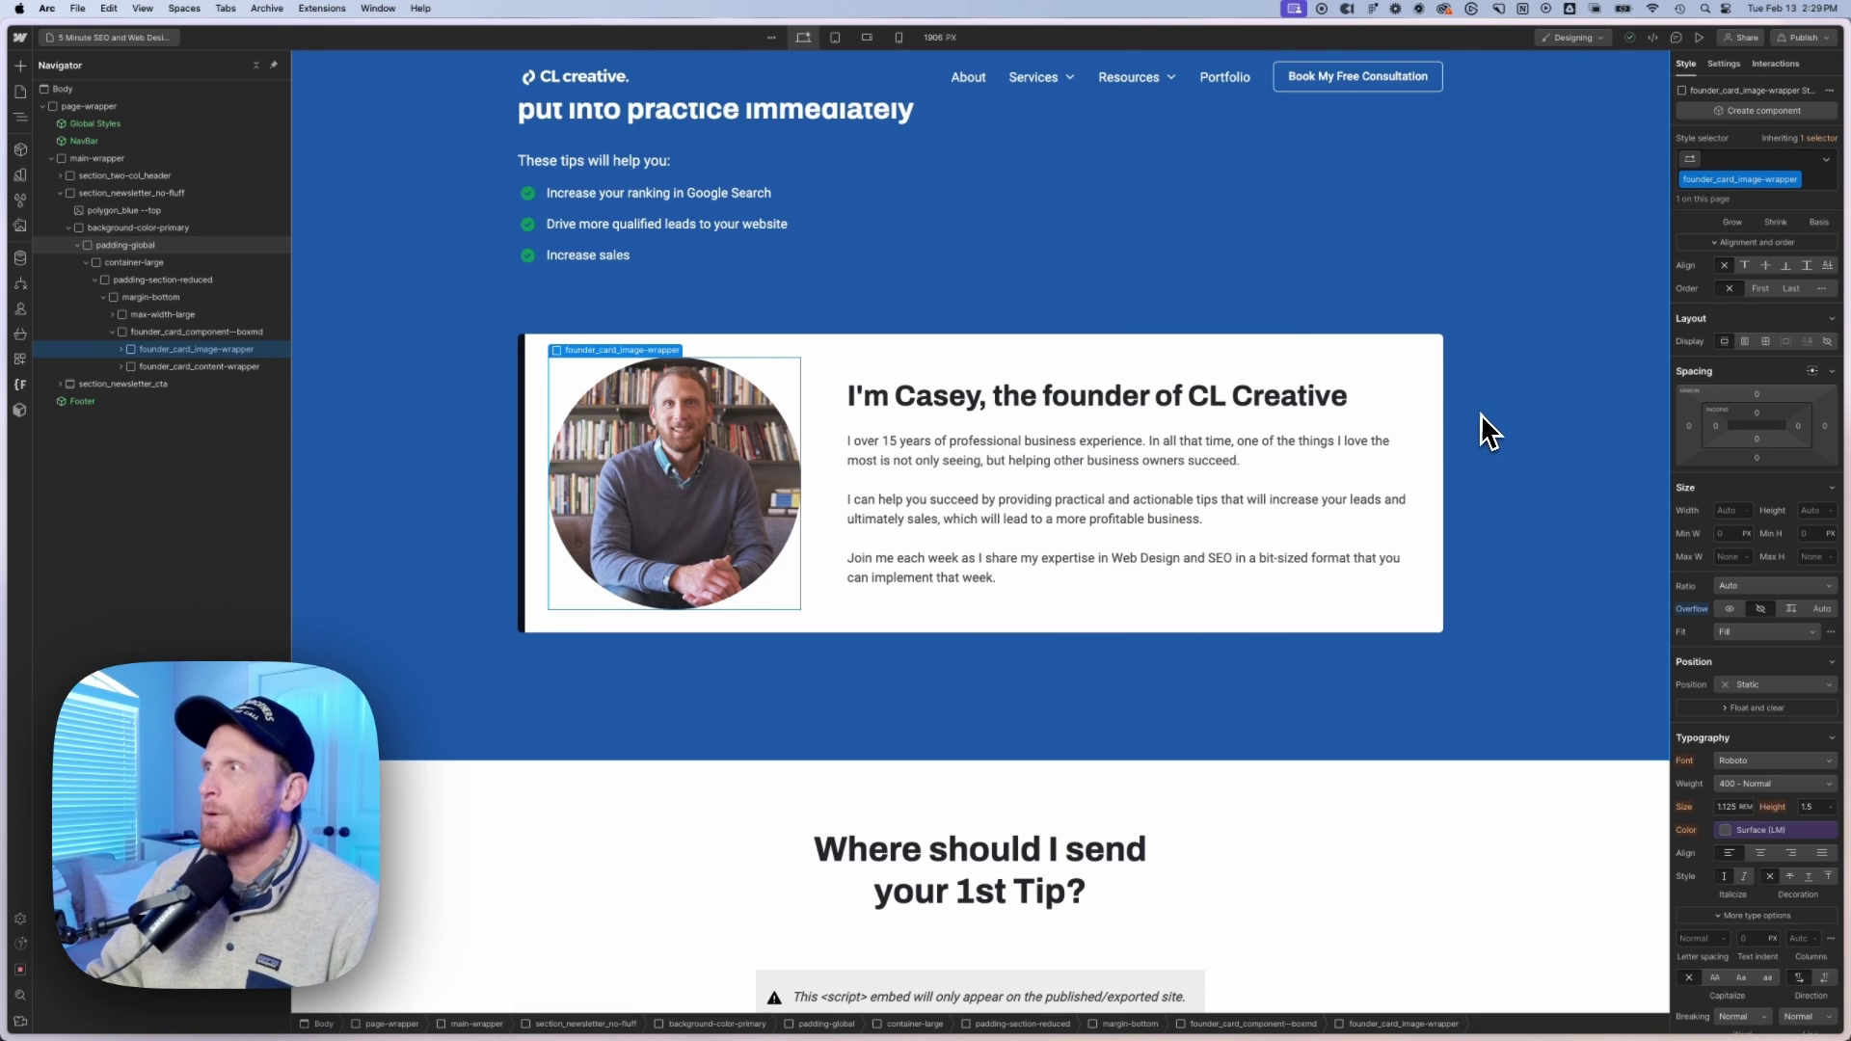
Step: Select founder_card_component--boxmd and examine its flex direction, justification, gap, wrapping and padding
scroll(1736, 424, up, 1)
scroll(1735, 410, up, 1)
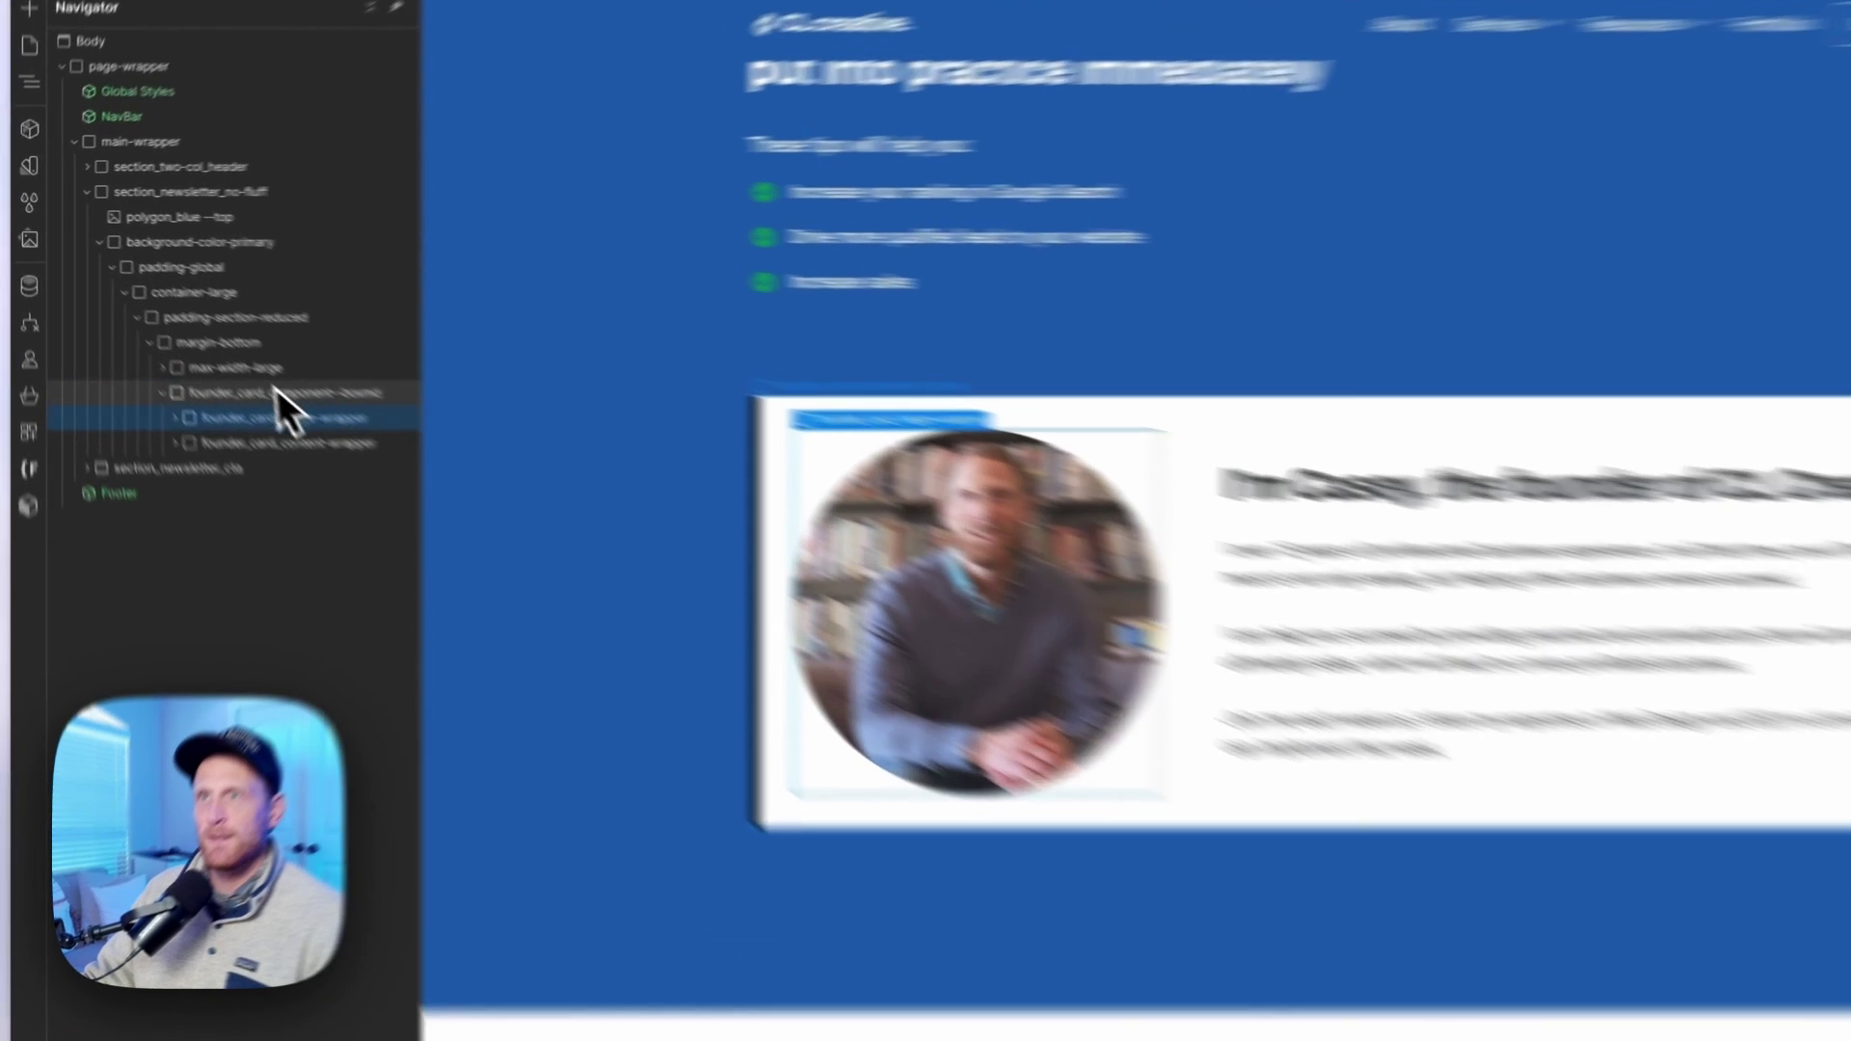
click(185, 332)
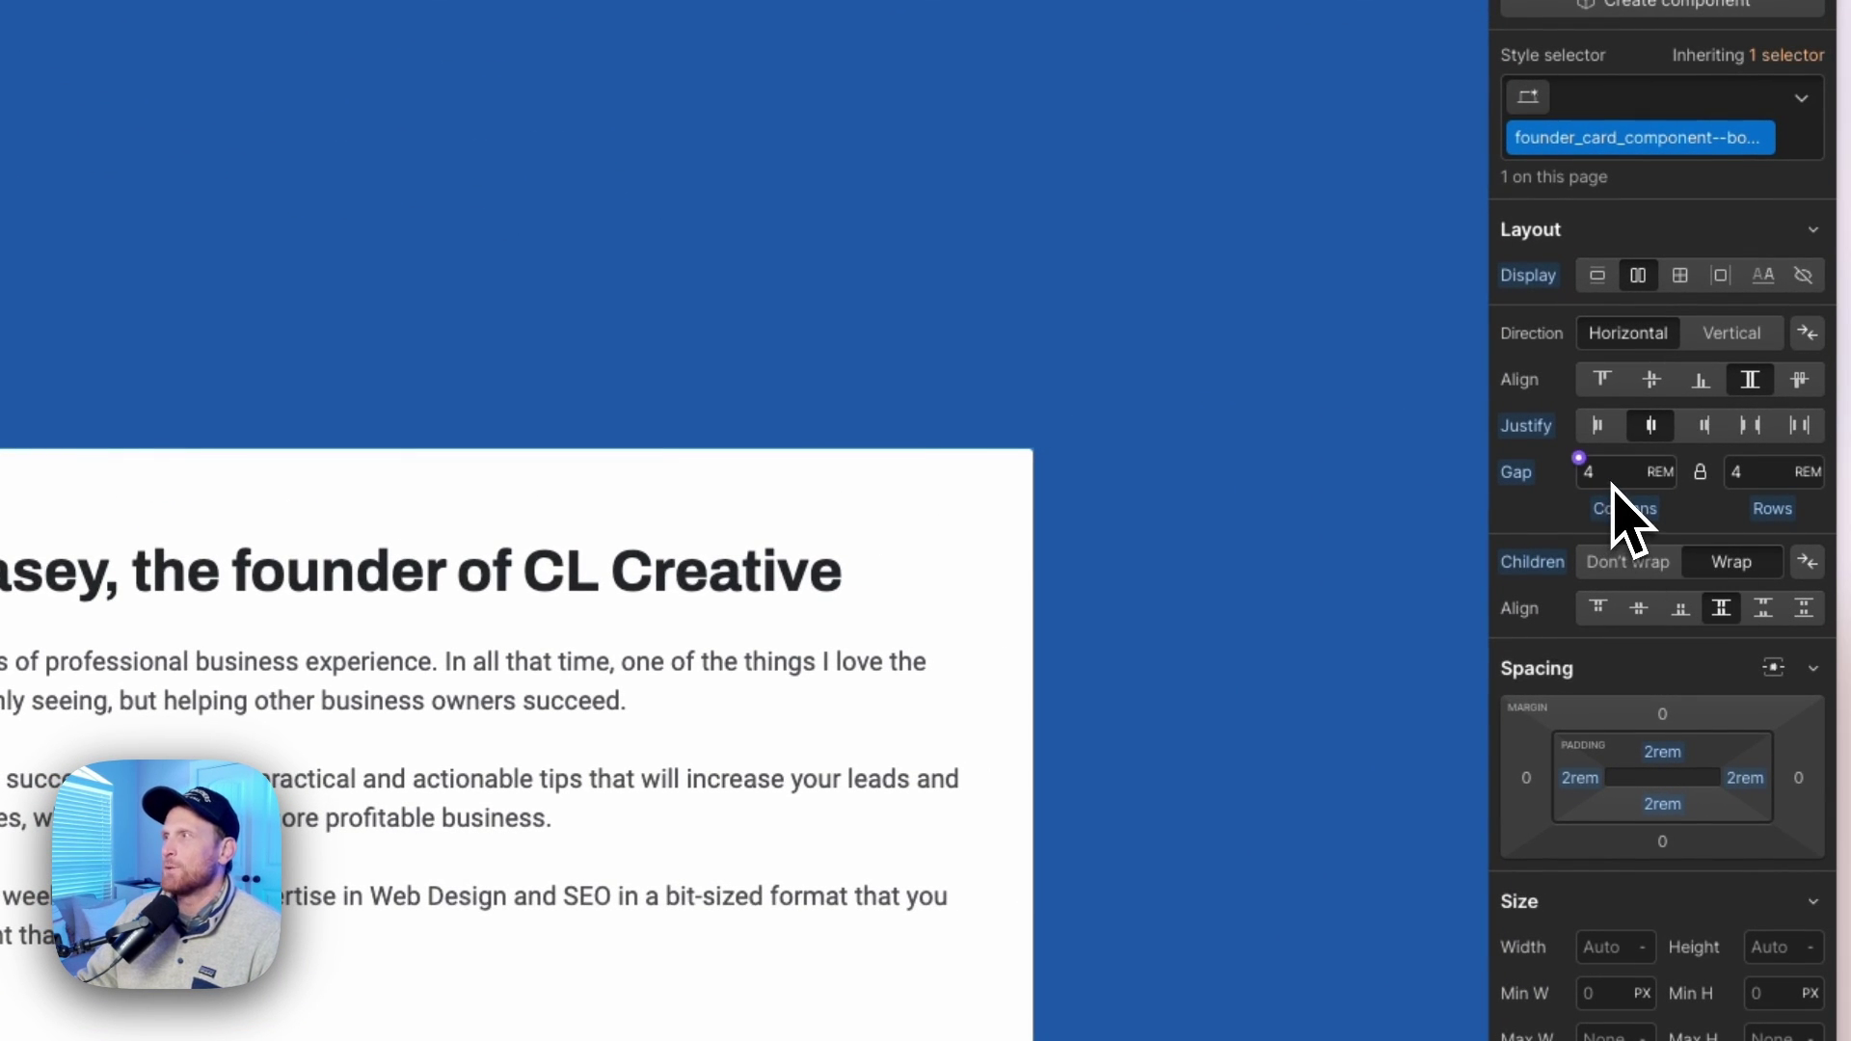
scroll(1613, 483, down, 1)
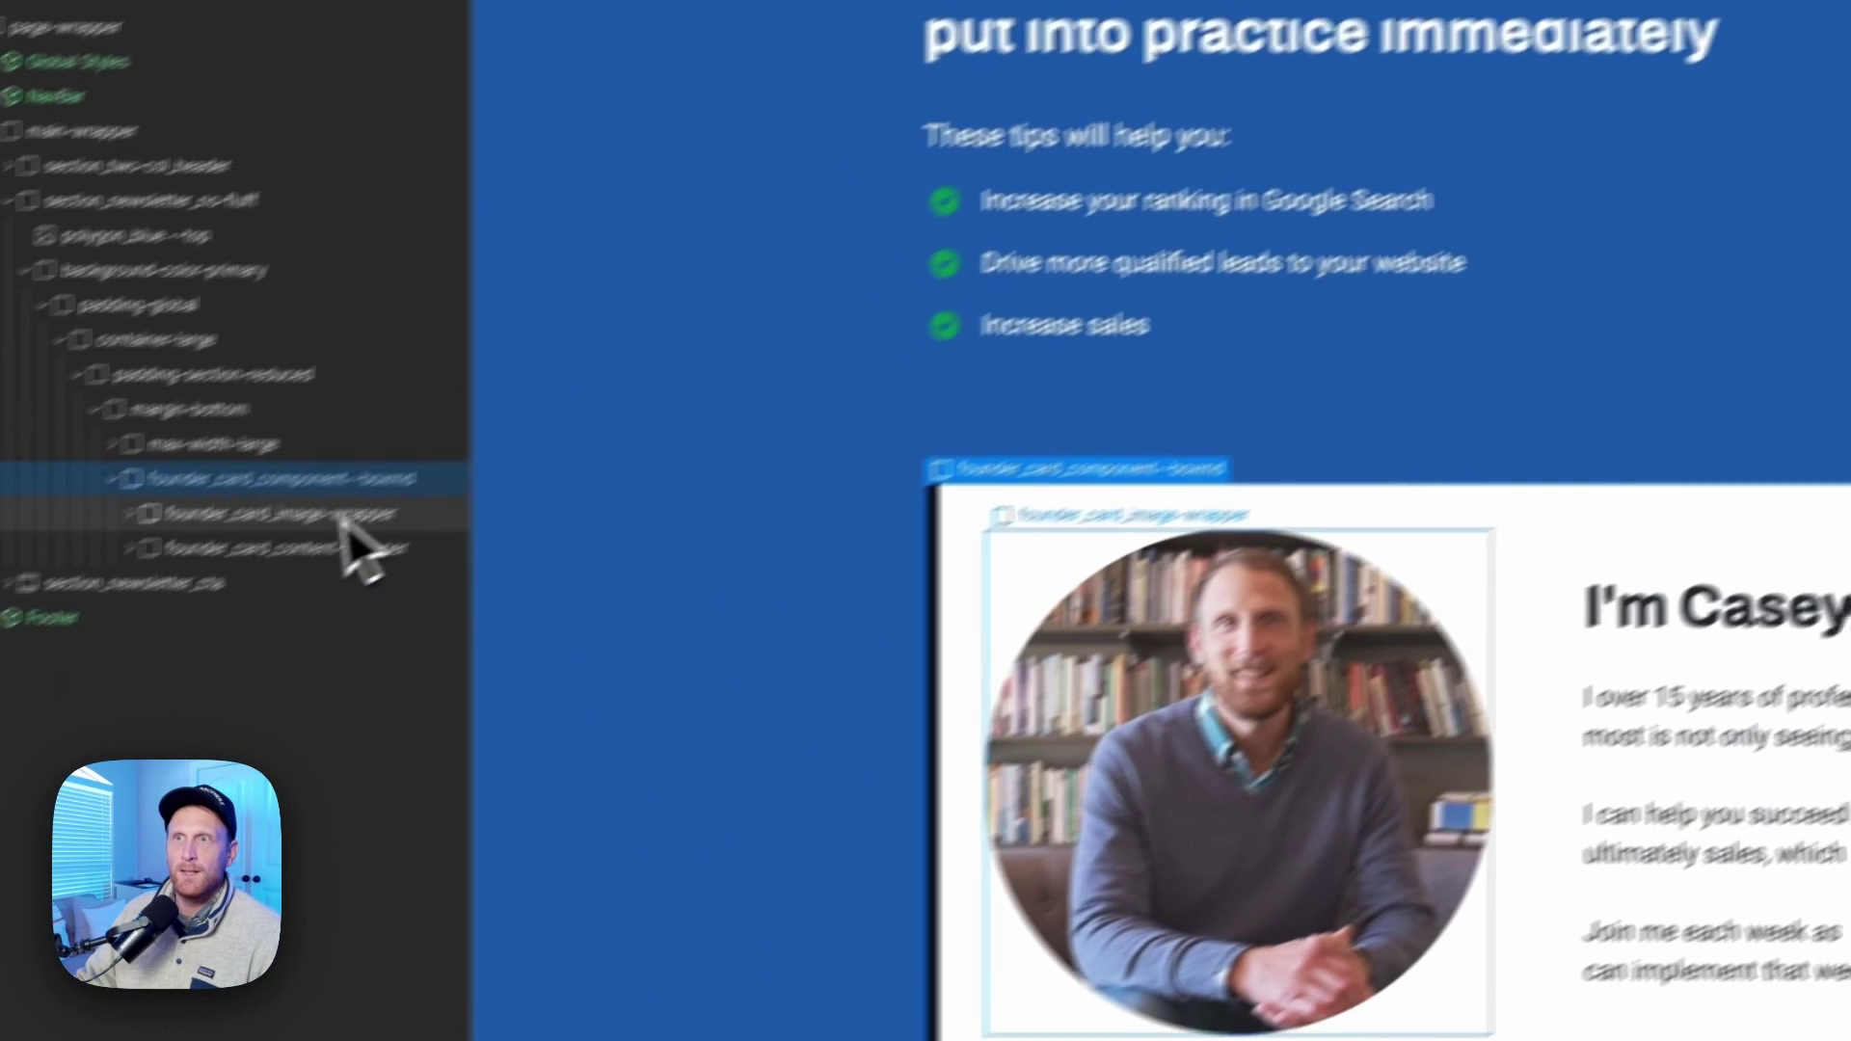
Step: Compare the flex child sizing of the founder card's image wrapper and content wrapper, ending with the image wrapper selected
click(405, 454)
click(429, 489)
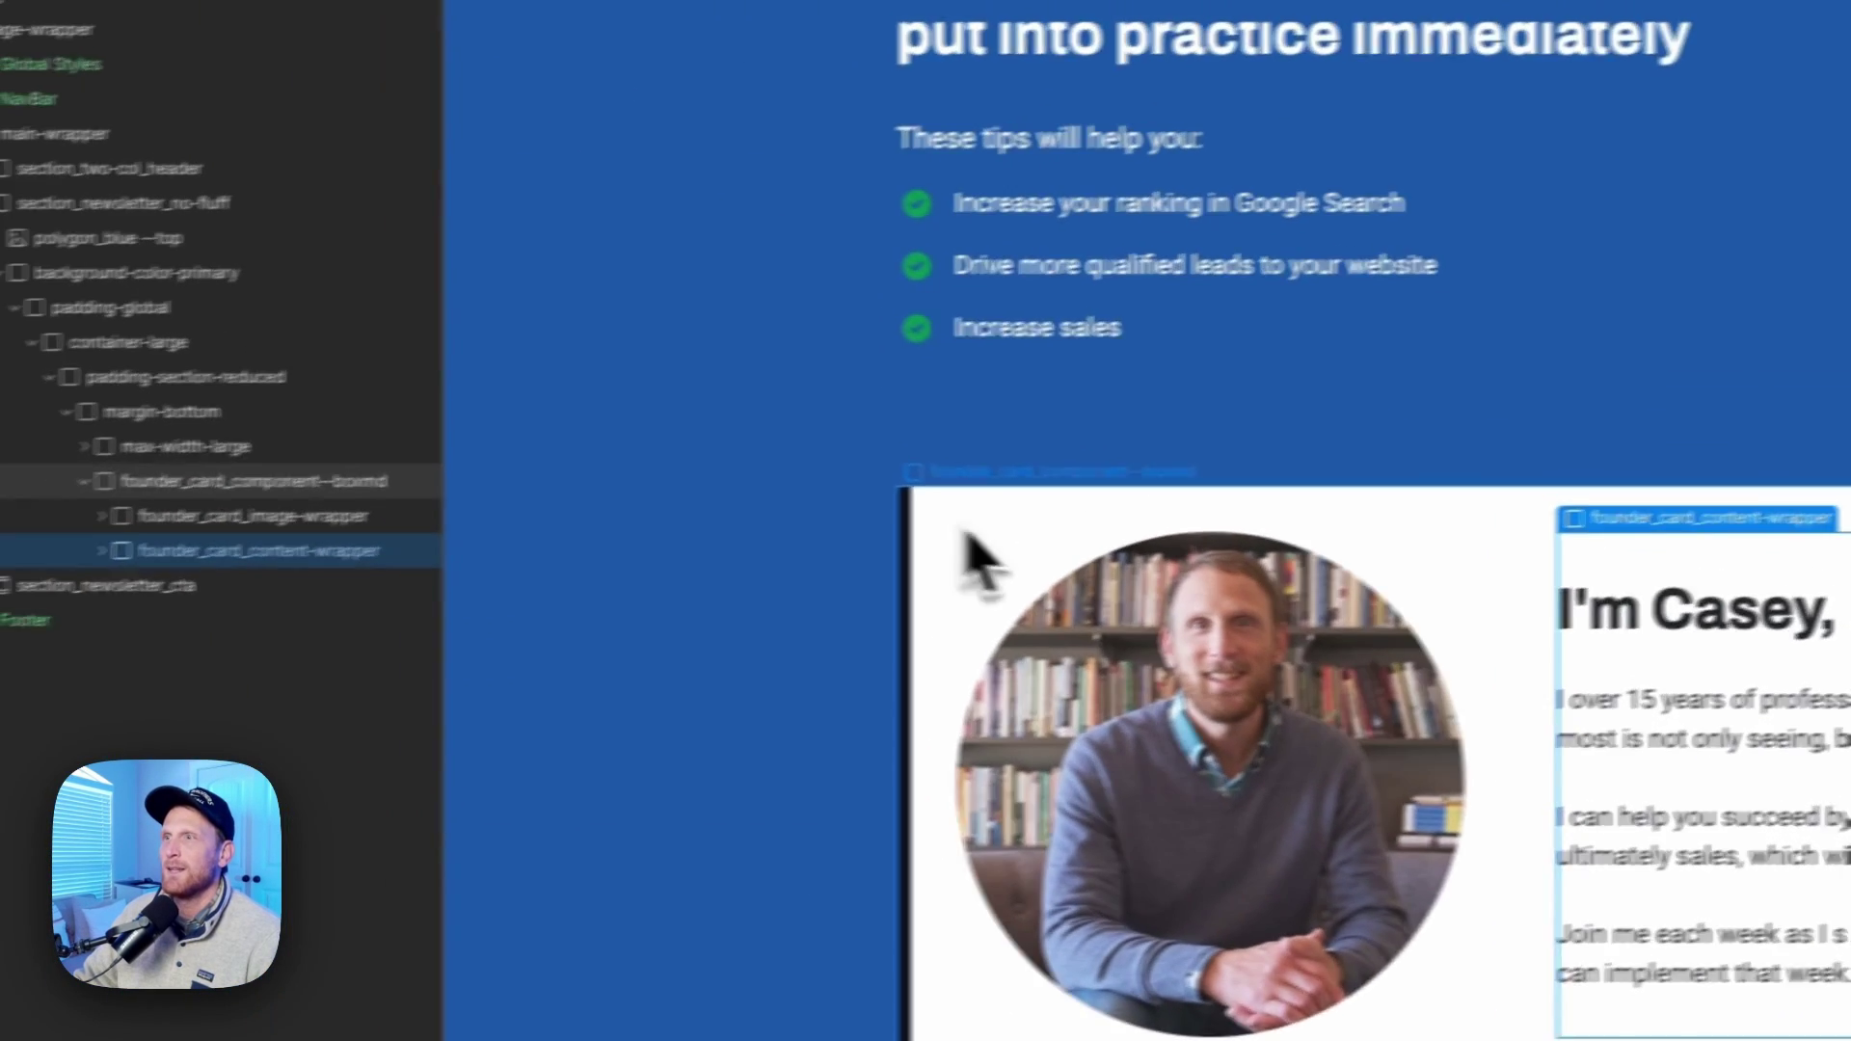
click(1123, 627)
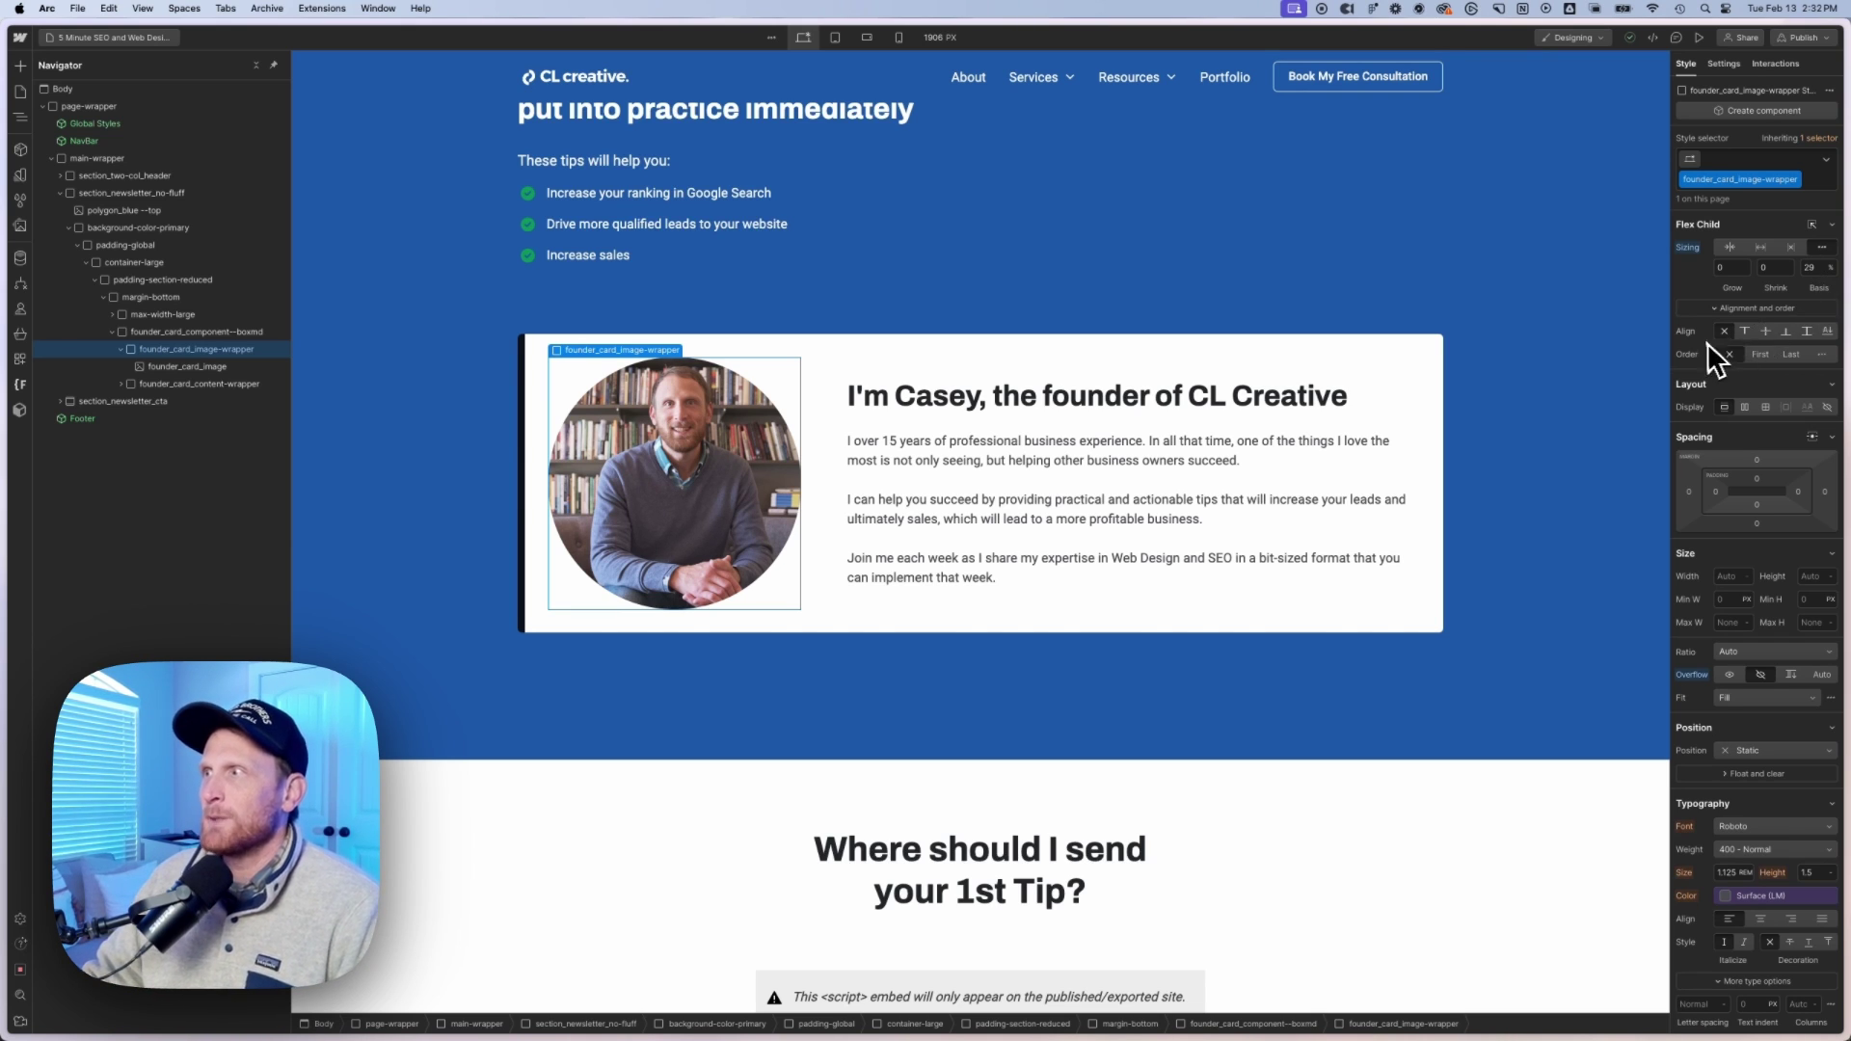
Step: Preview the page and narrow it to 1222 px to examine the width at which the founder card wraps
click(1699, 40)
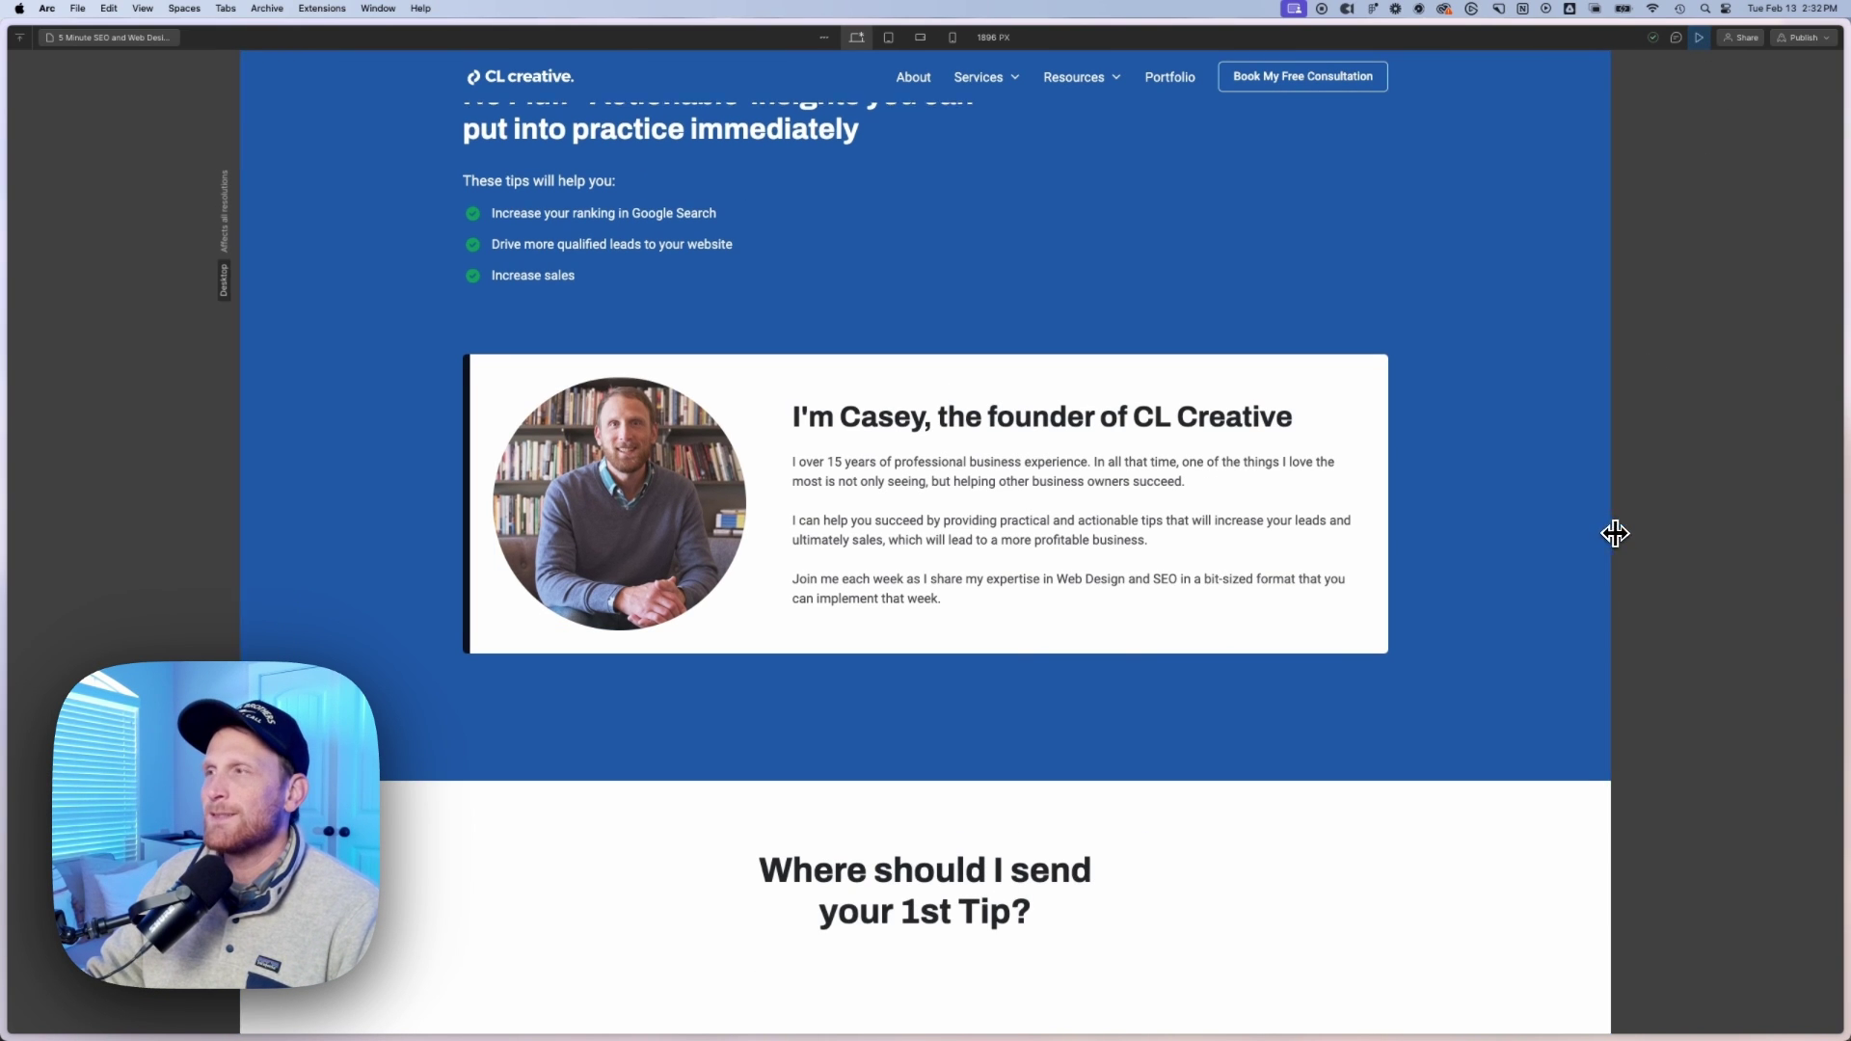
drag(1615, 533, 1368, 537)
mouse_move(913, 77)
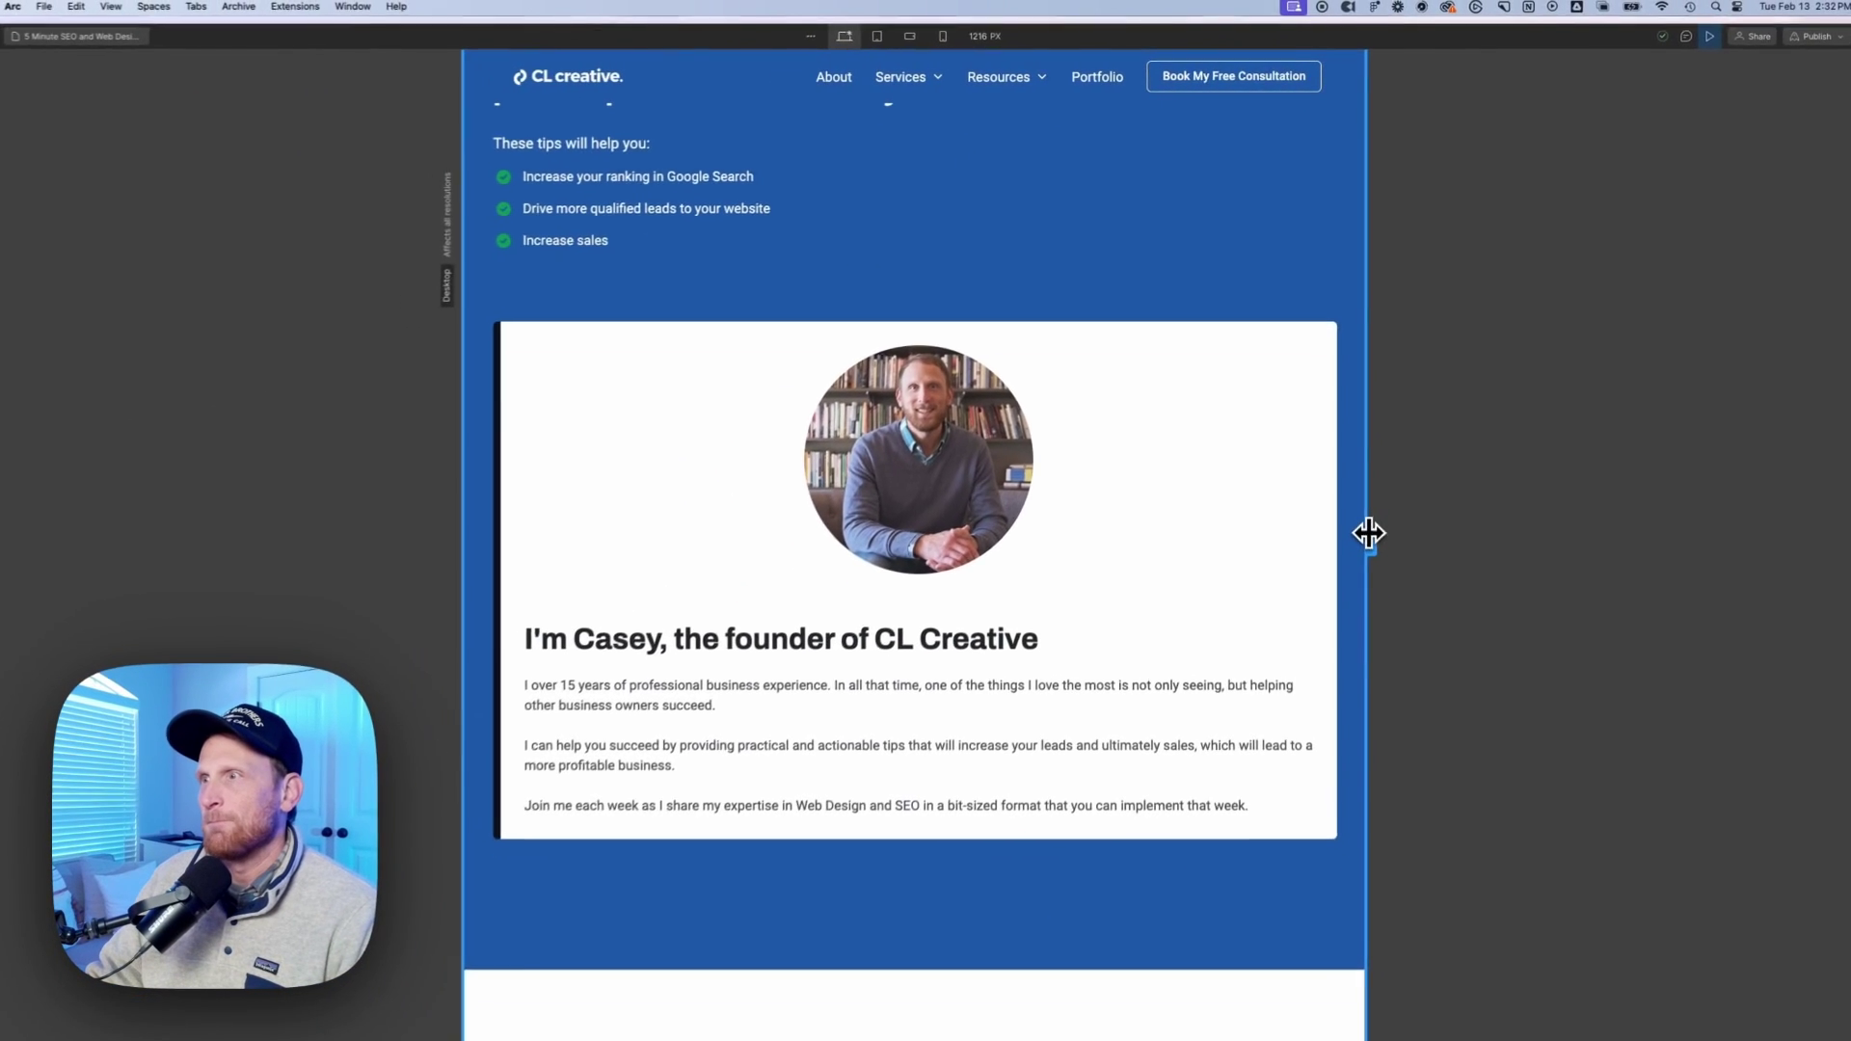
drag(1367, 533, 1368, 525)
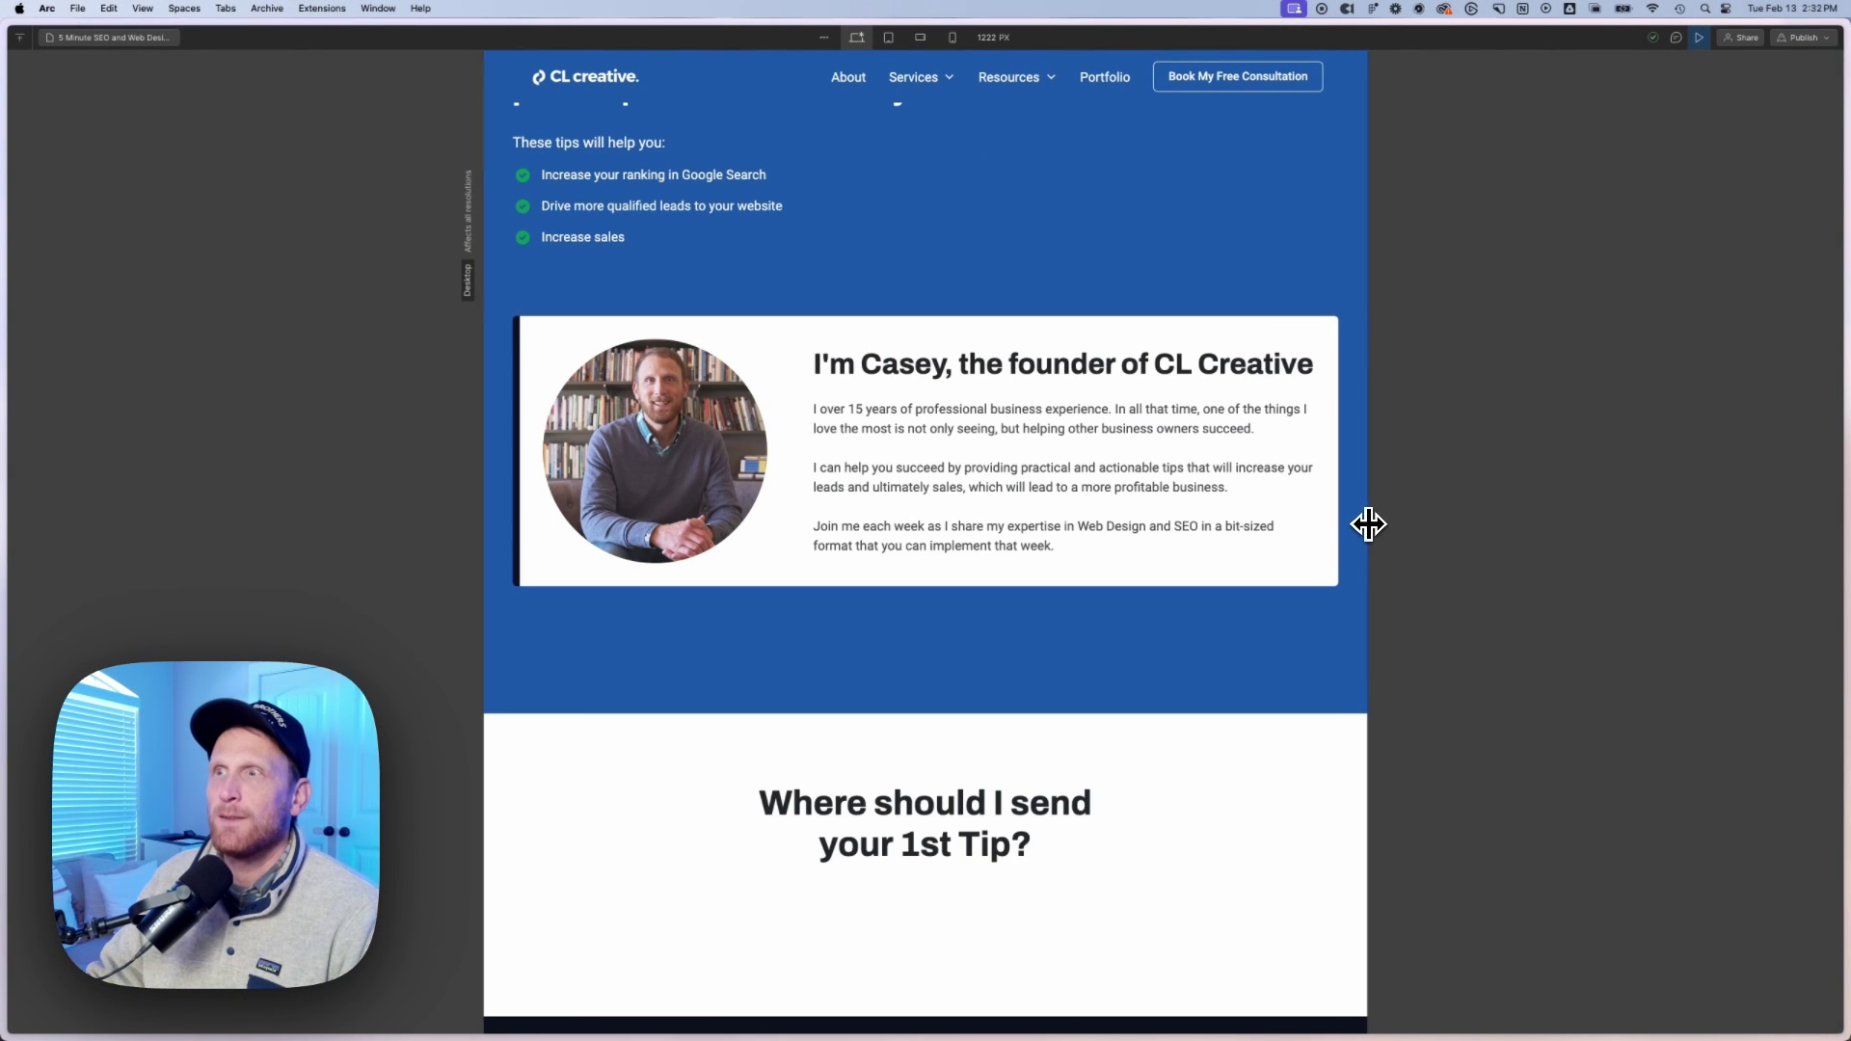
click(1699, 37)
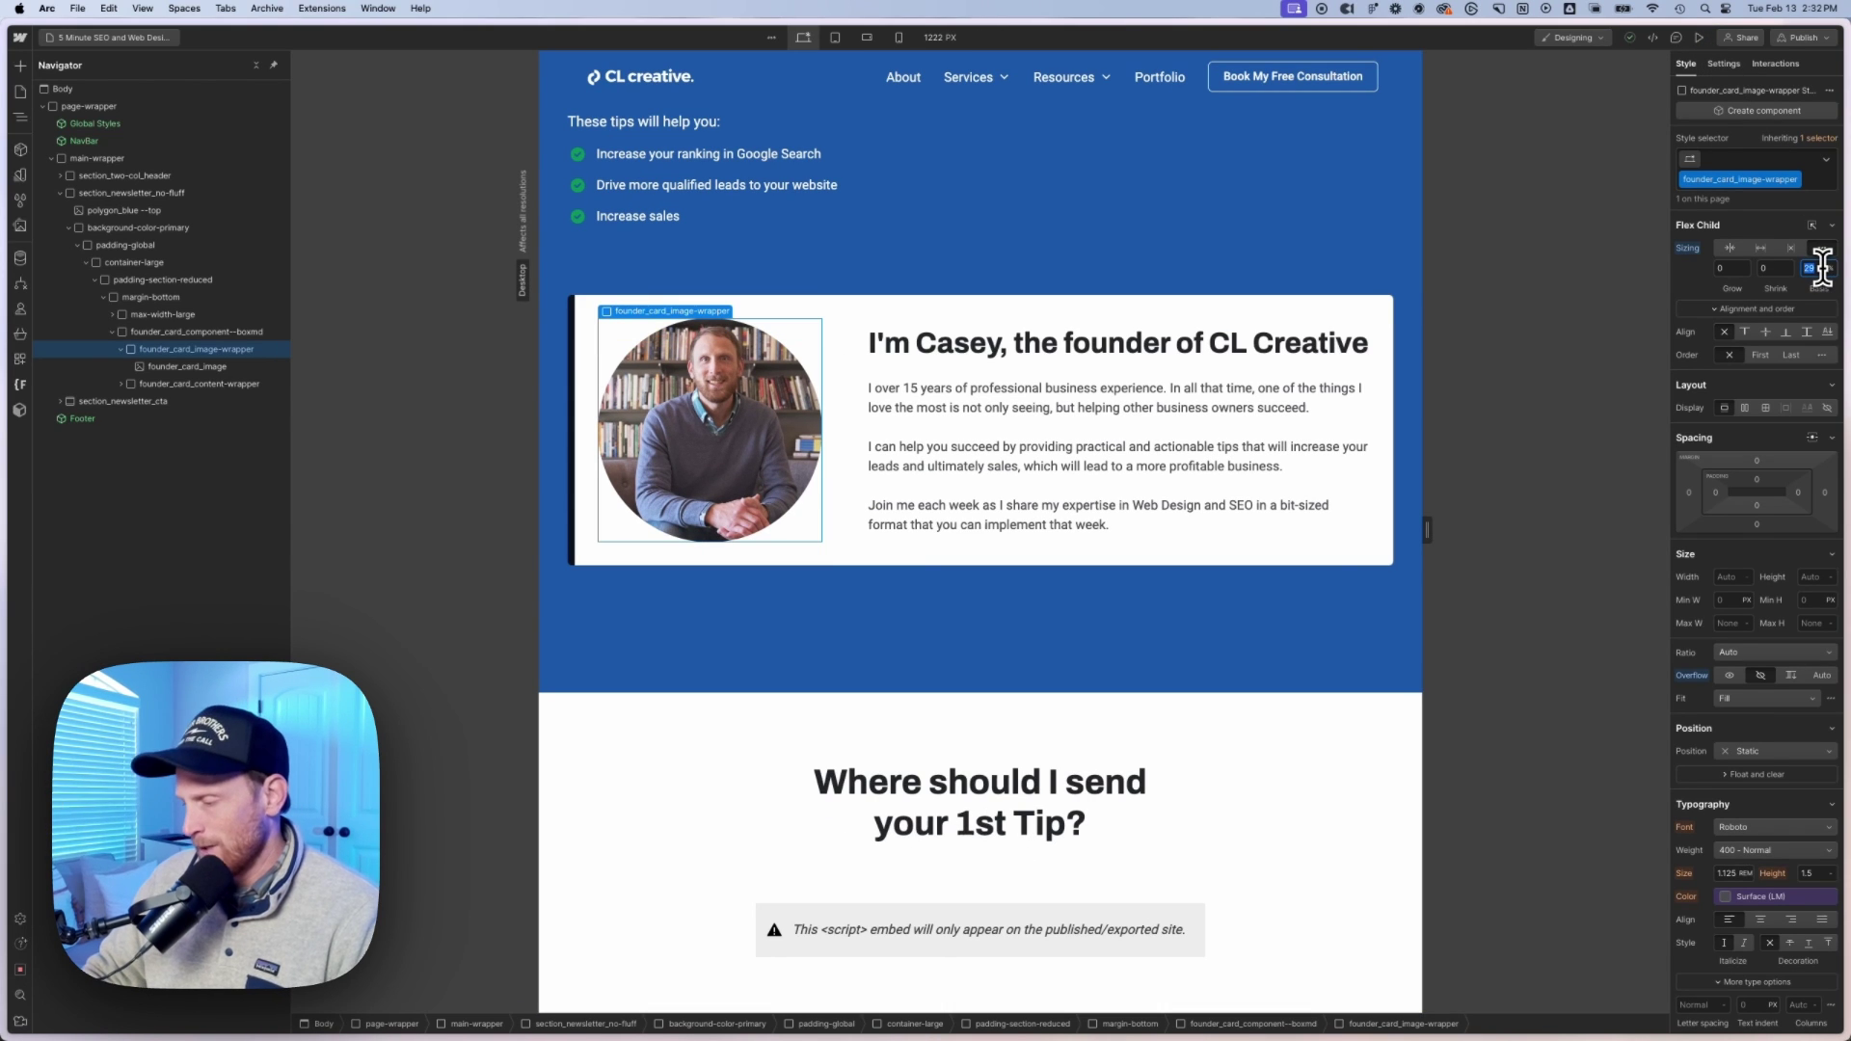
Step: Set the image wrapper's flex basis to 24% and test the founder card at canvas widths down to 1014 px
key(Down)
key(Down)
key(Down)
key(Down)
key(Down)
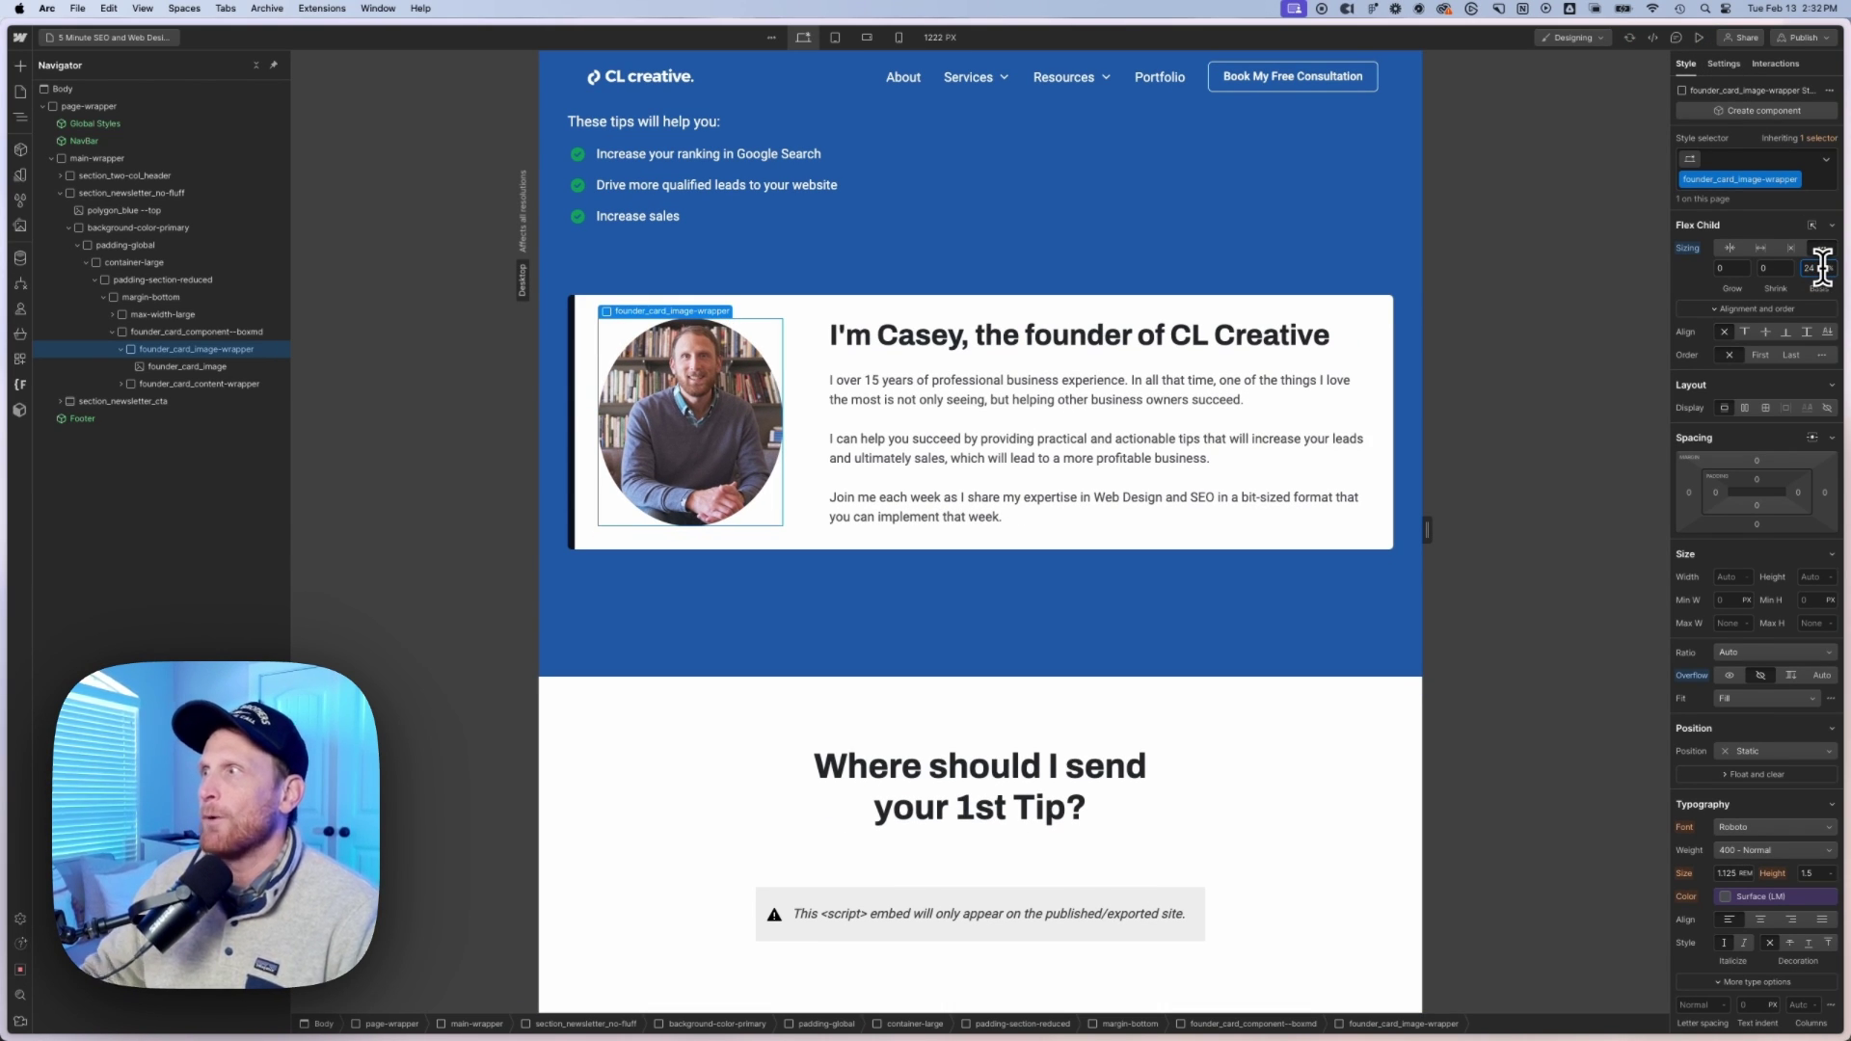
drag(1429, 533, 1355, 538)
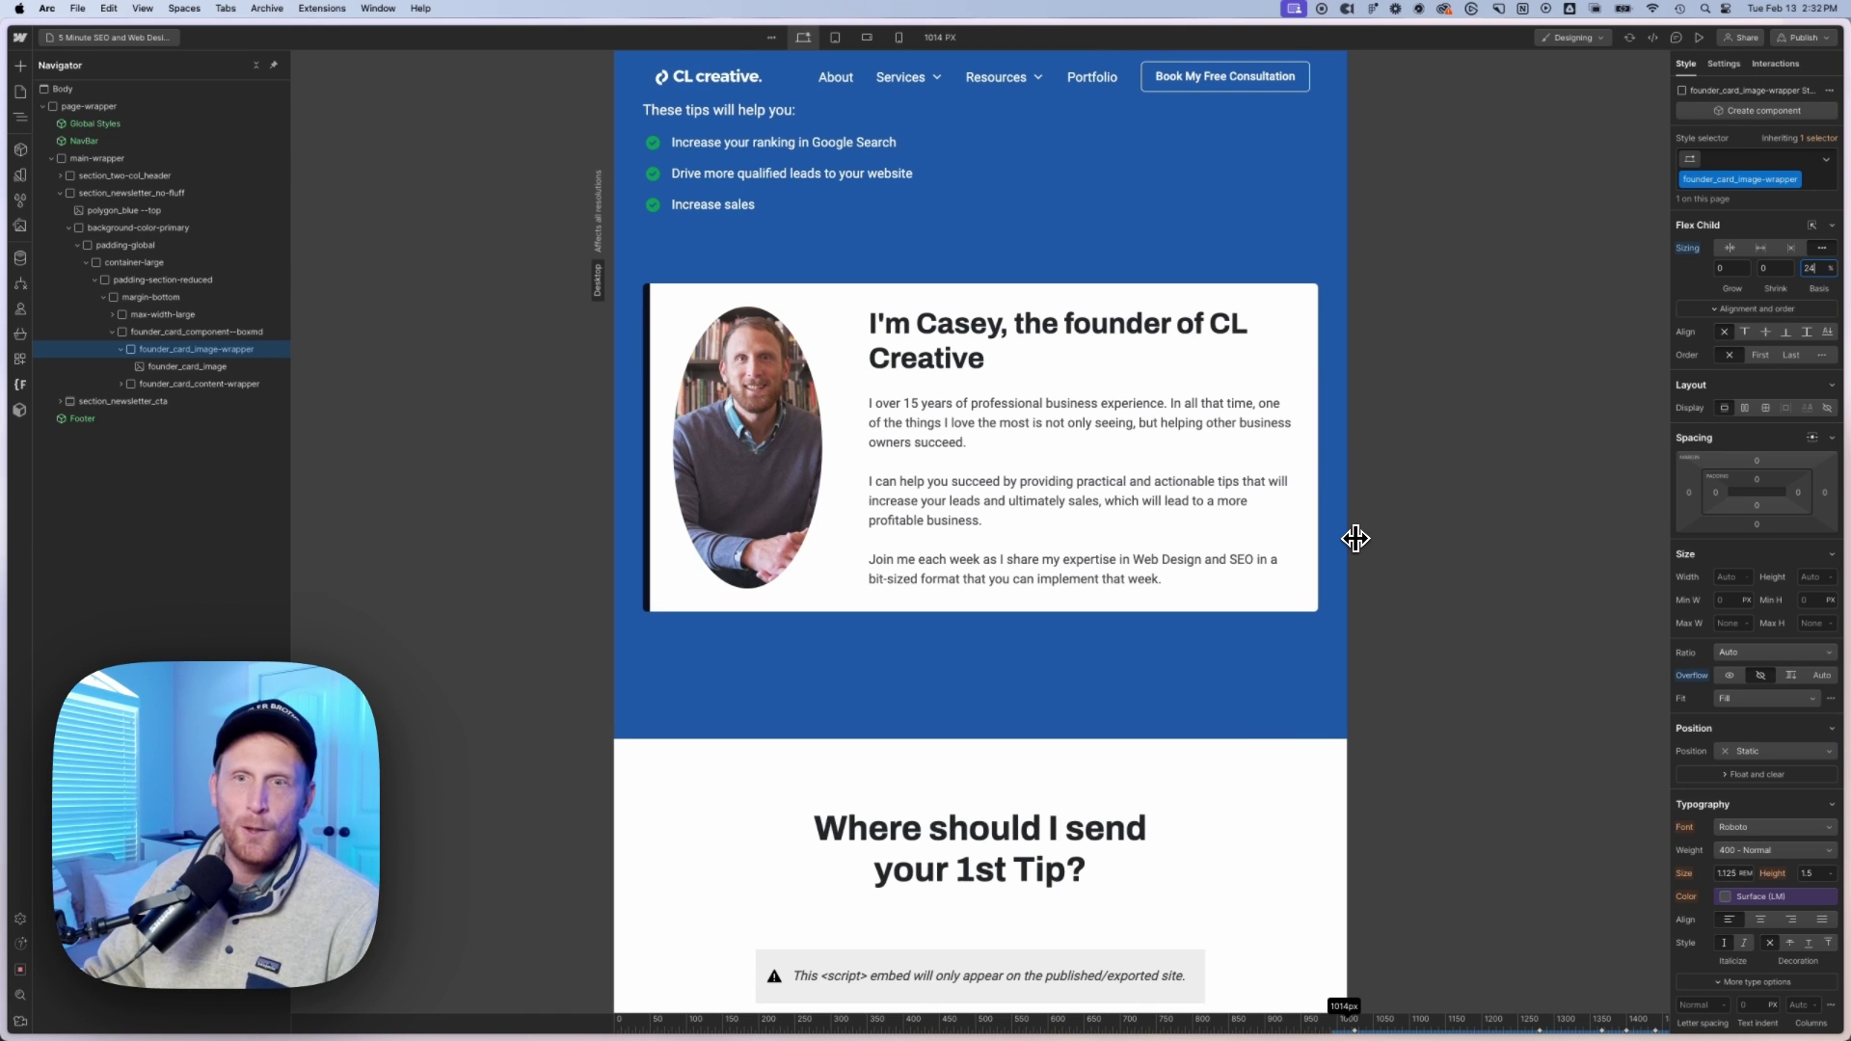
drag(1355, 538, 1391, 543)
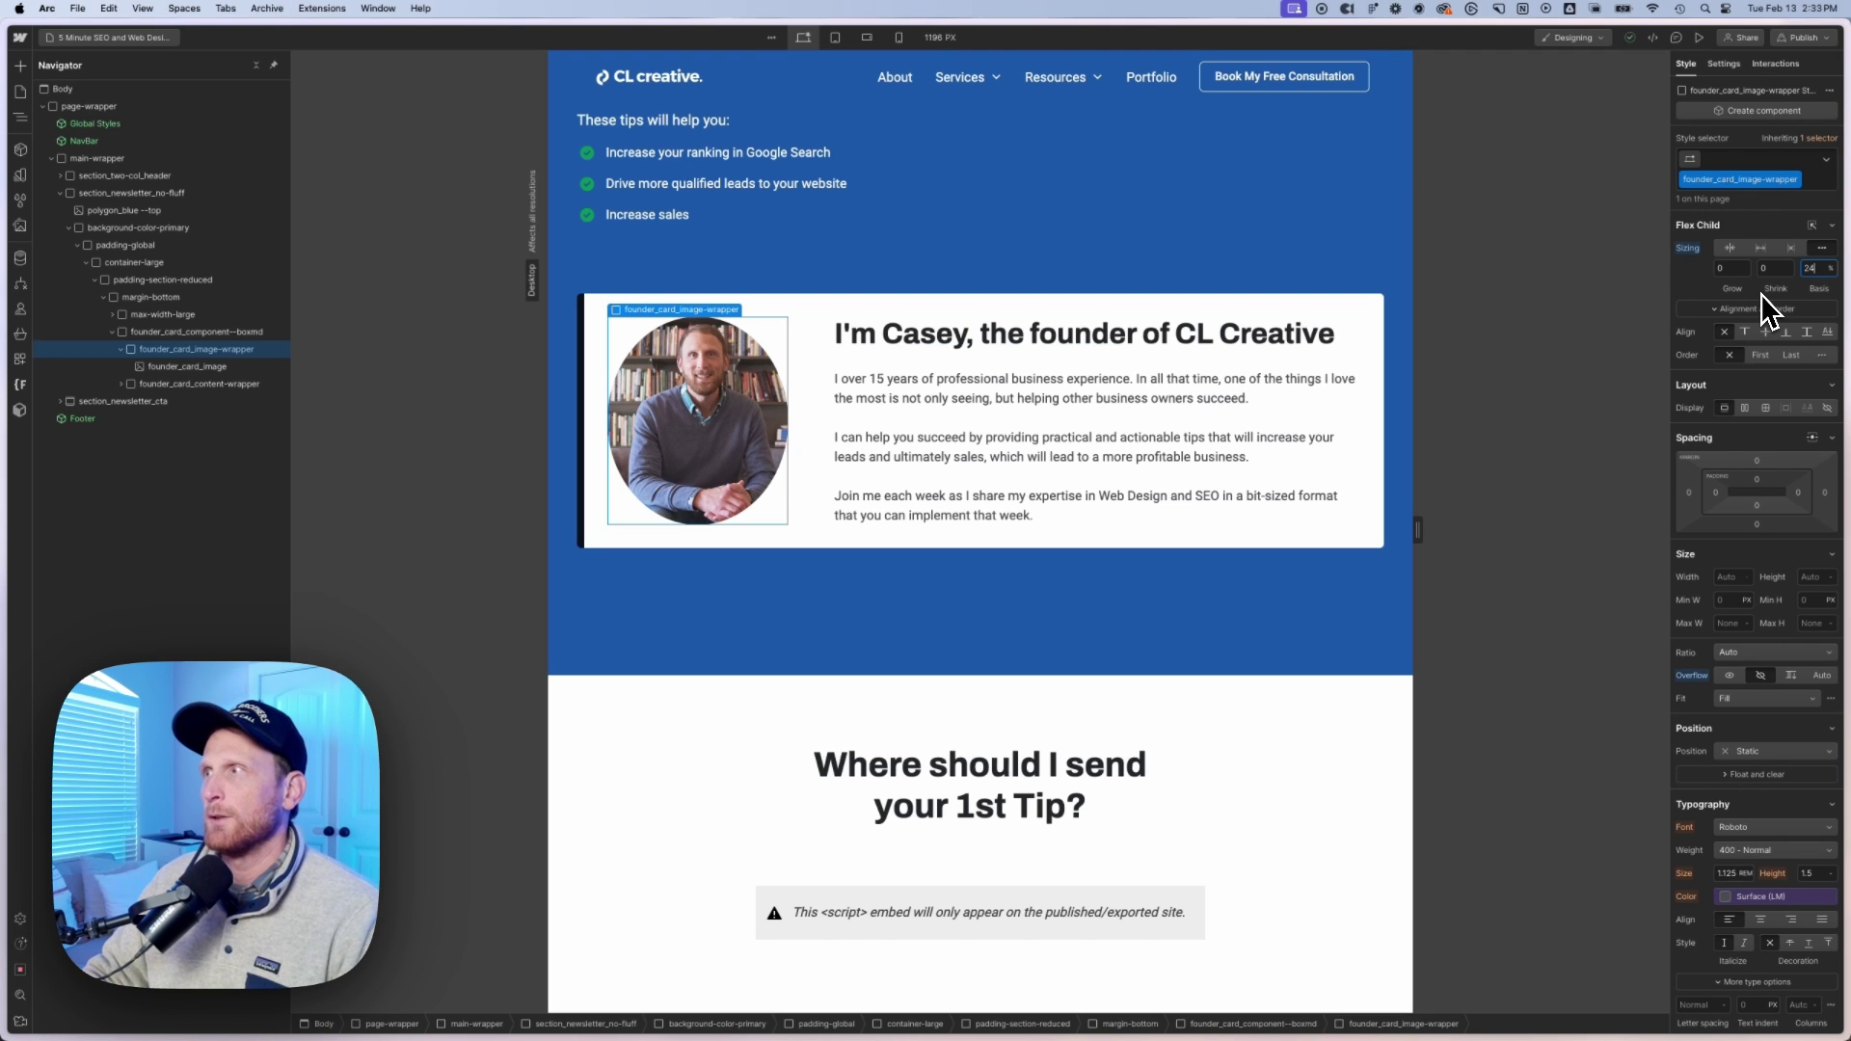
Step: Set the image wrapper's flex basis to 29% and test the card's wrapping at a canvas width of about 1220 px
key(Up)
key(Up)
key(Up)
key(Up)
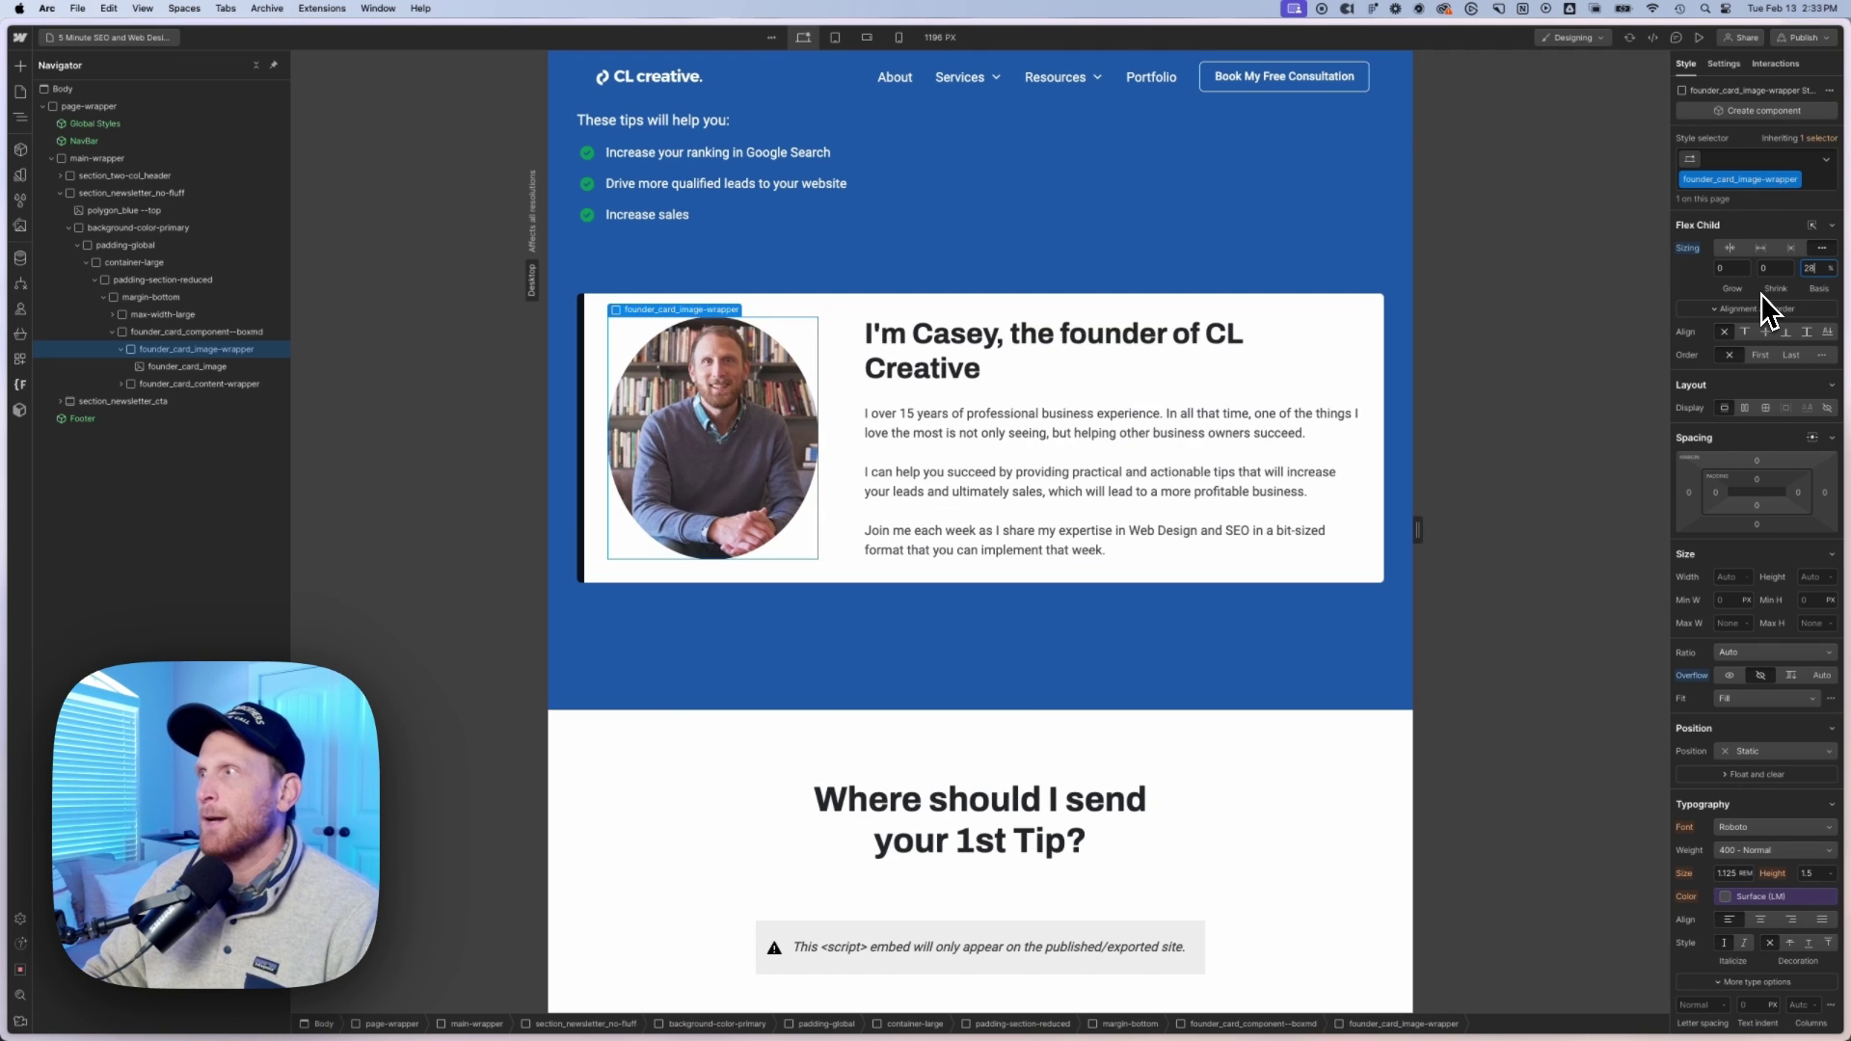
key(Up)
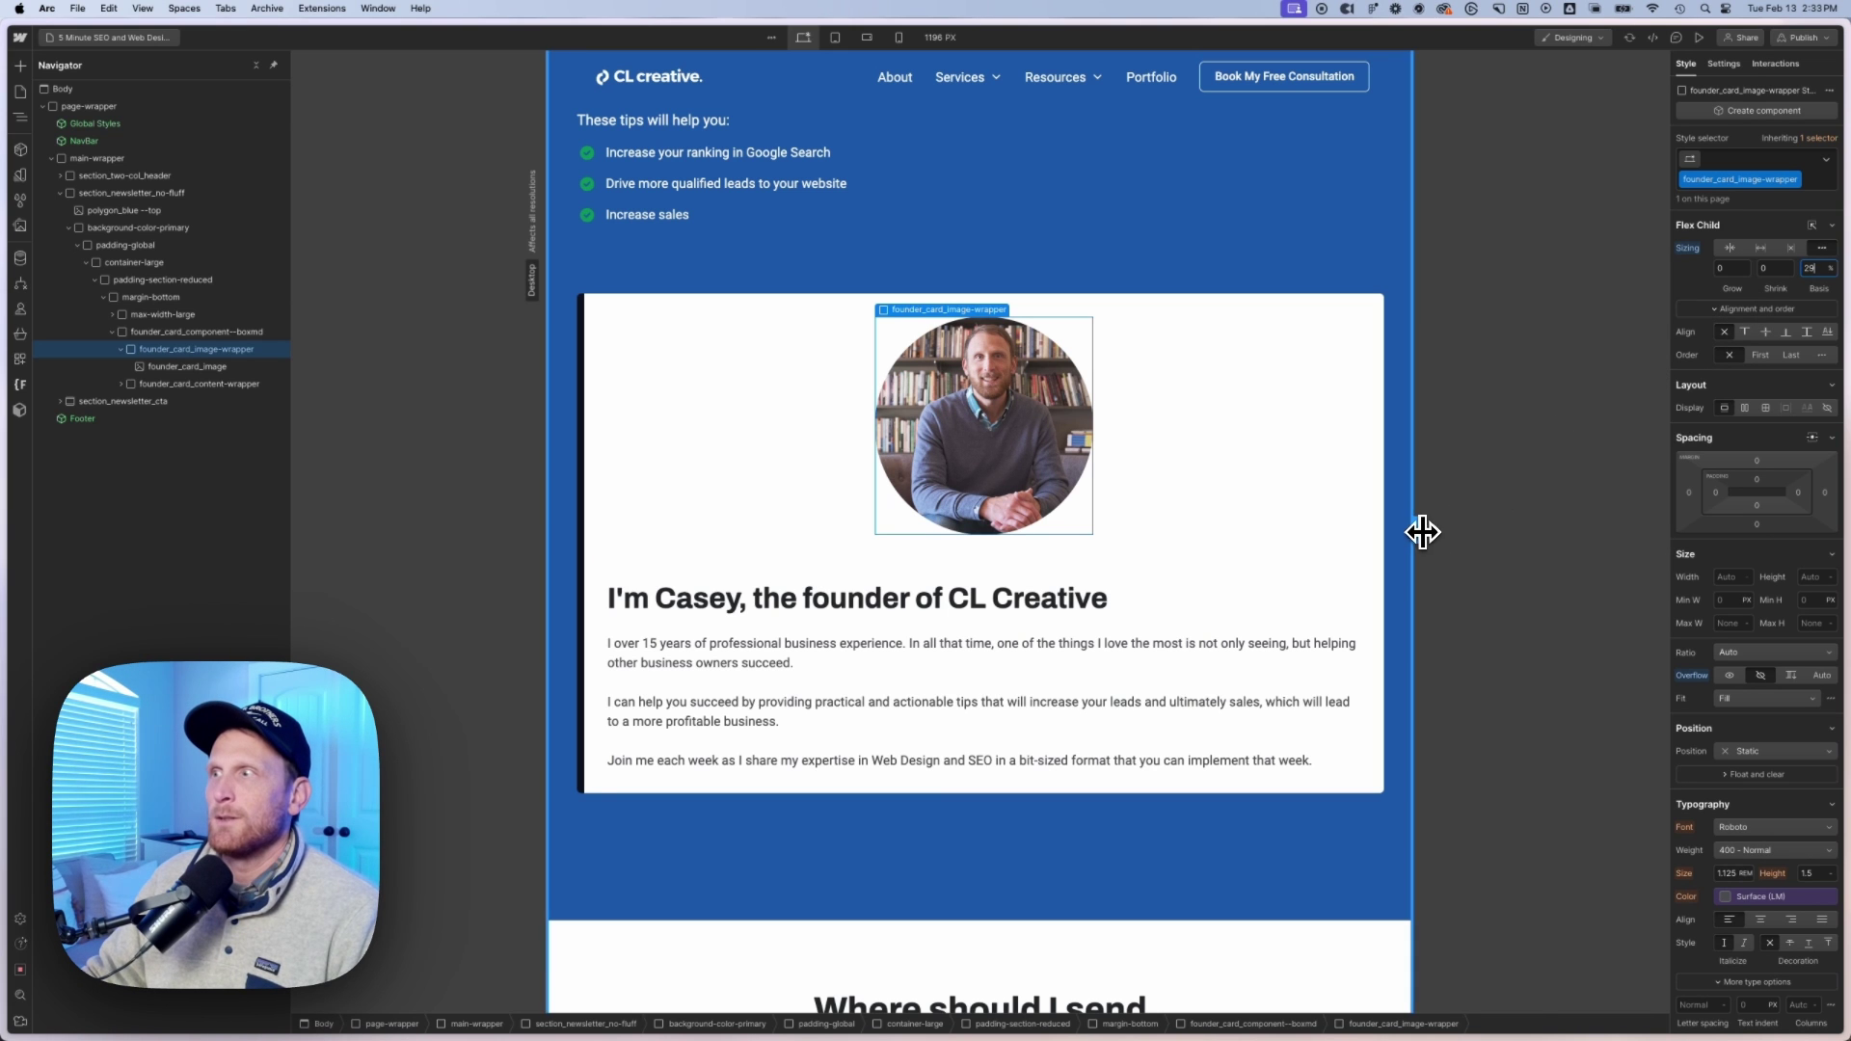
mouse_move(1418, 533)
mouse_down()
mouse_move(1388, 537)
mouse_move(1442, 537)
mouse_move(1427, 542)
mouse_up()
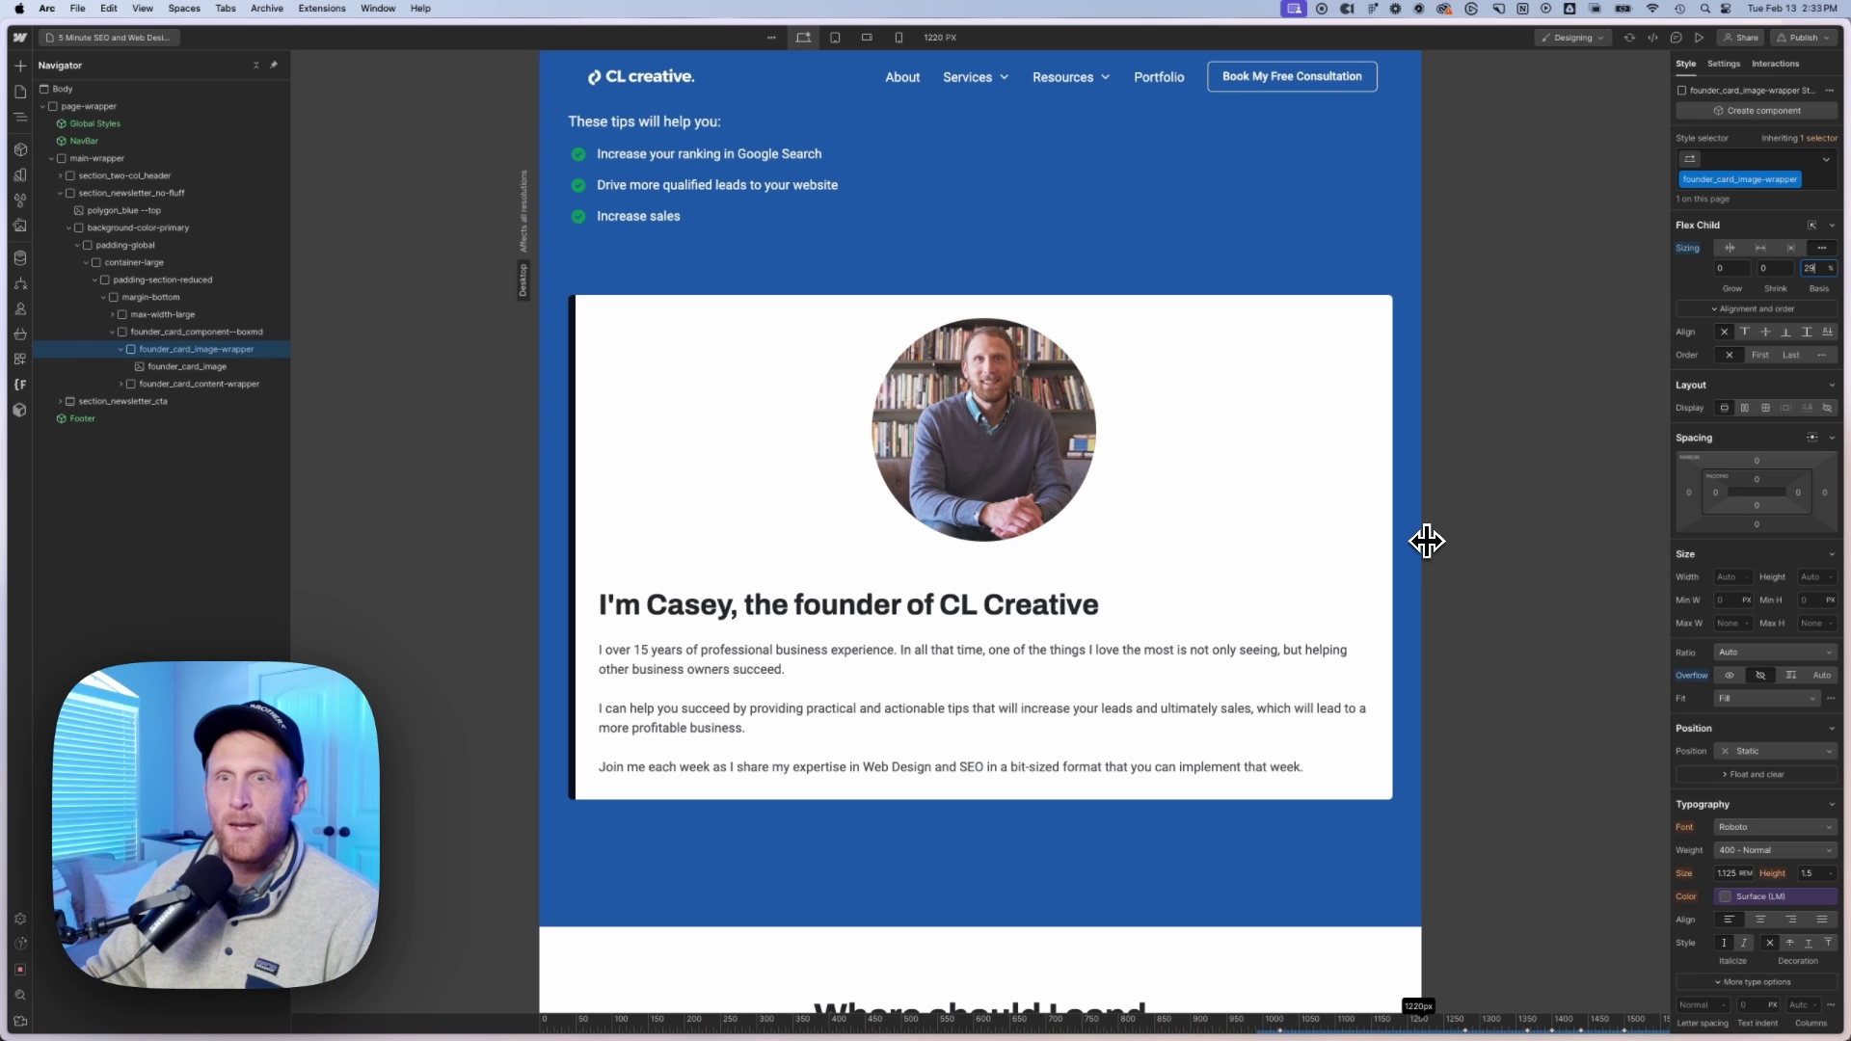
drag(1427, 542, 1421, 541)
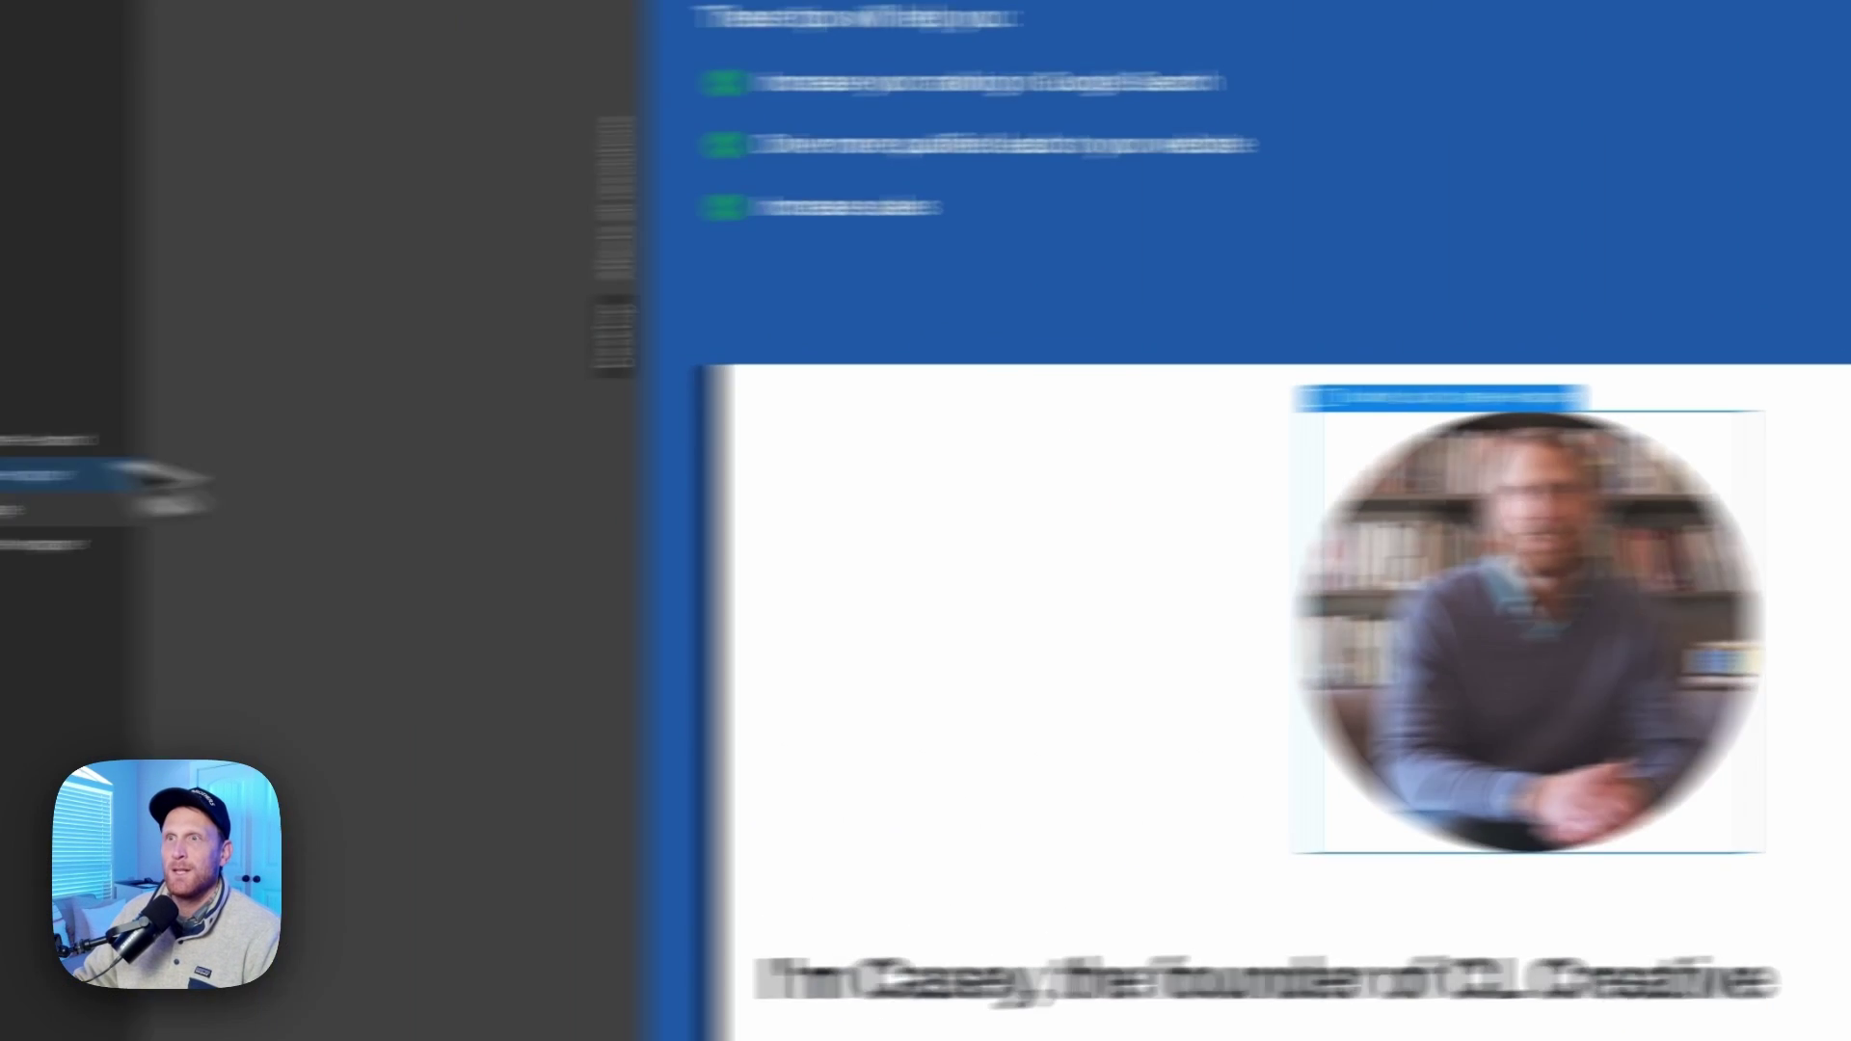
Step: Try a flex basis of 75% on the founder card's content wrapper and test the card at a canvas width of 1524 px
click(395, 525)
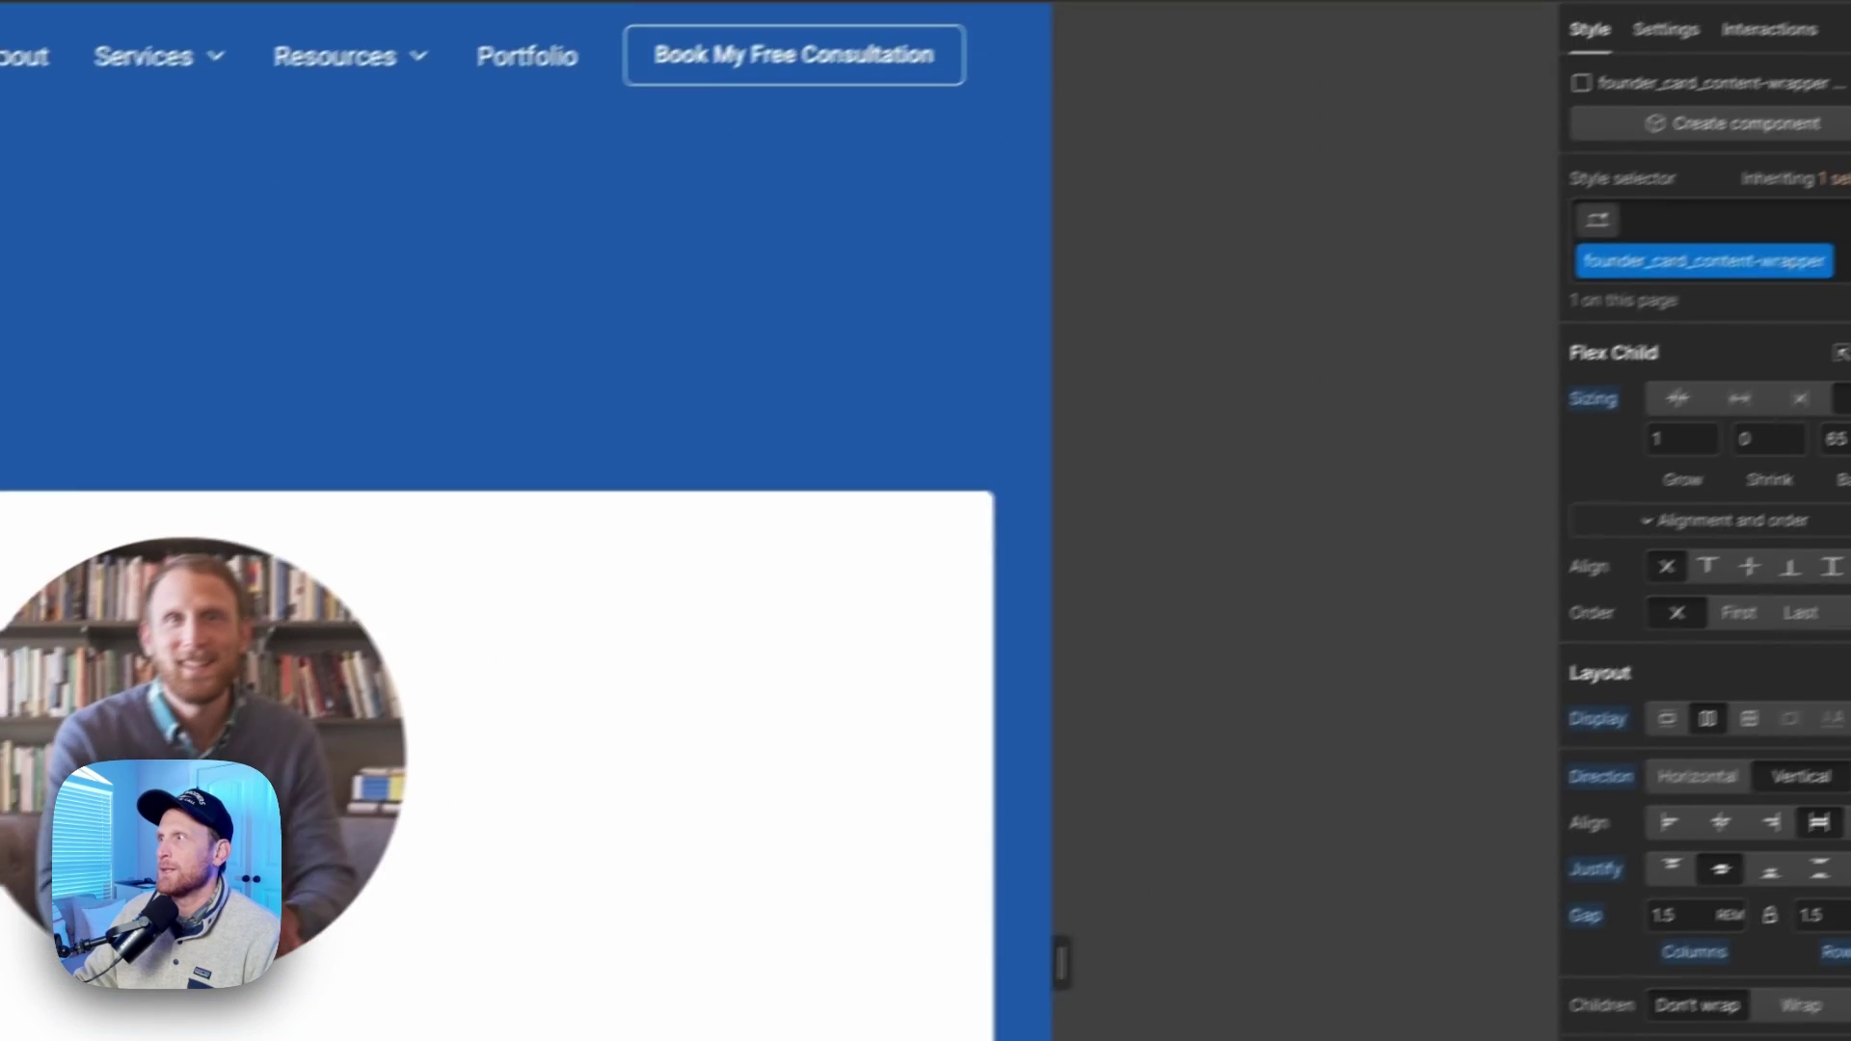
double_click(1834, 439)
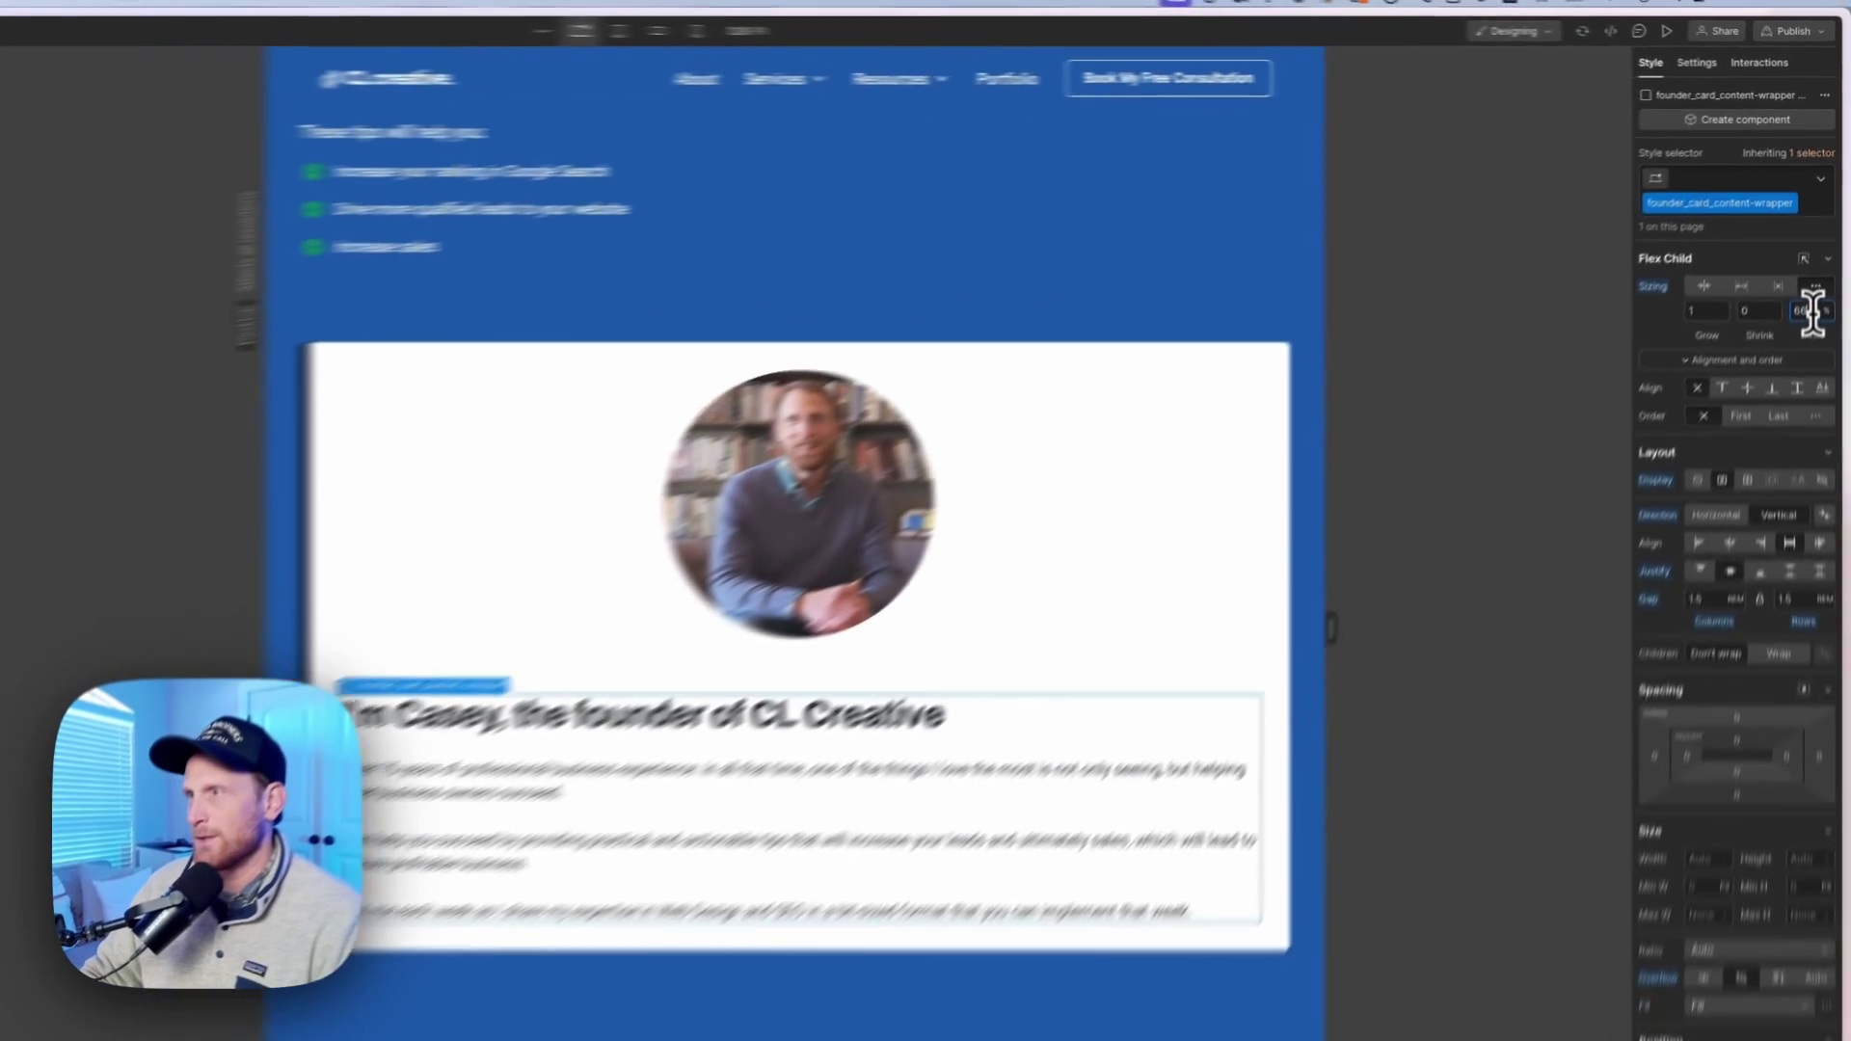
text(75)
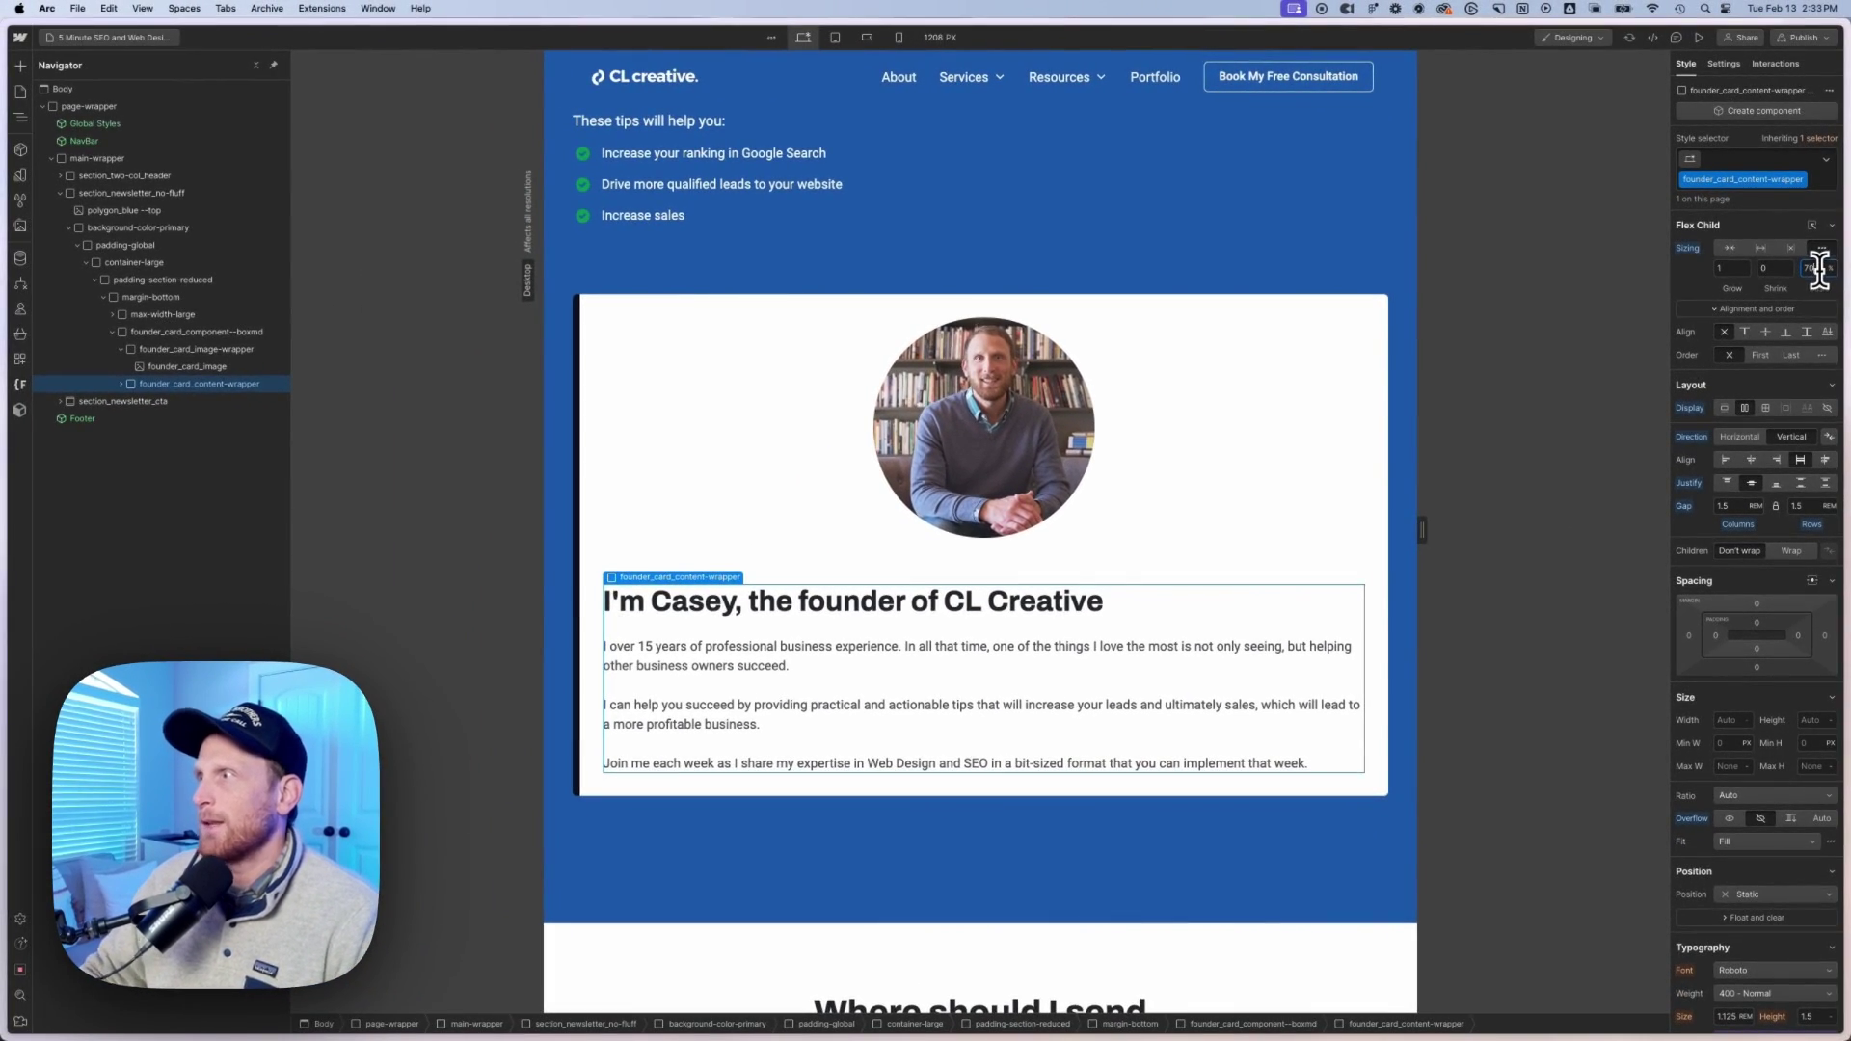
drag(1422, 529, 1538, 514)
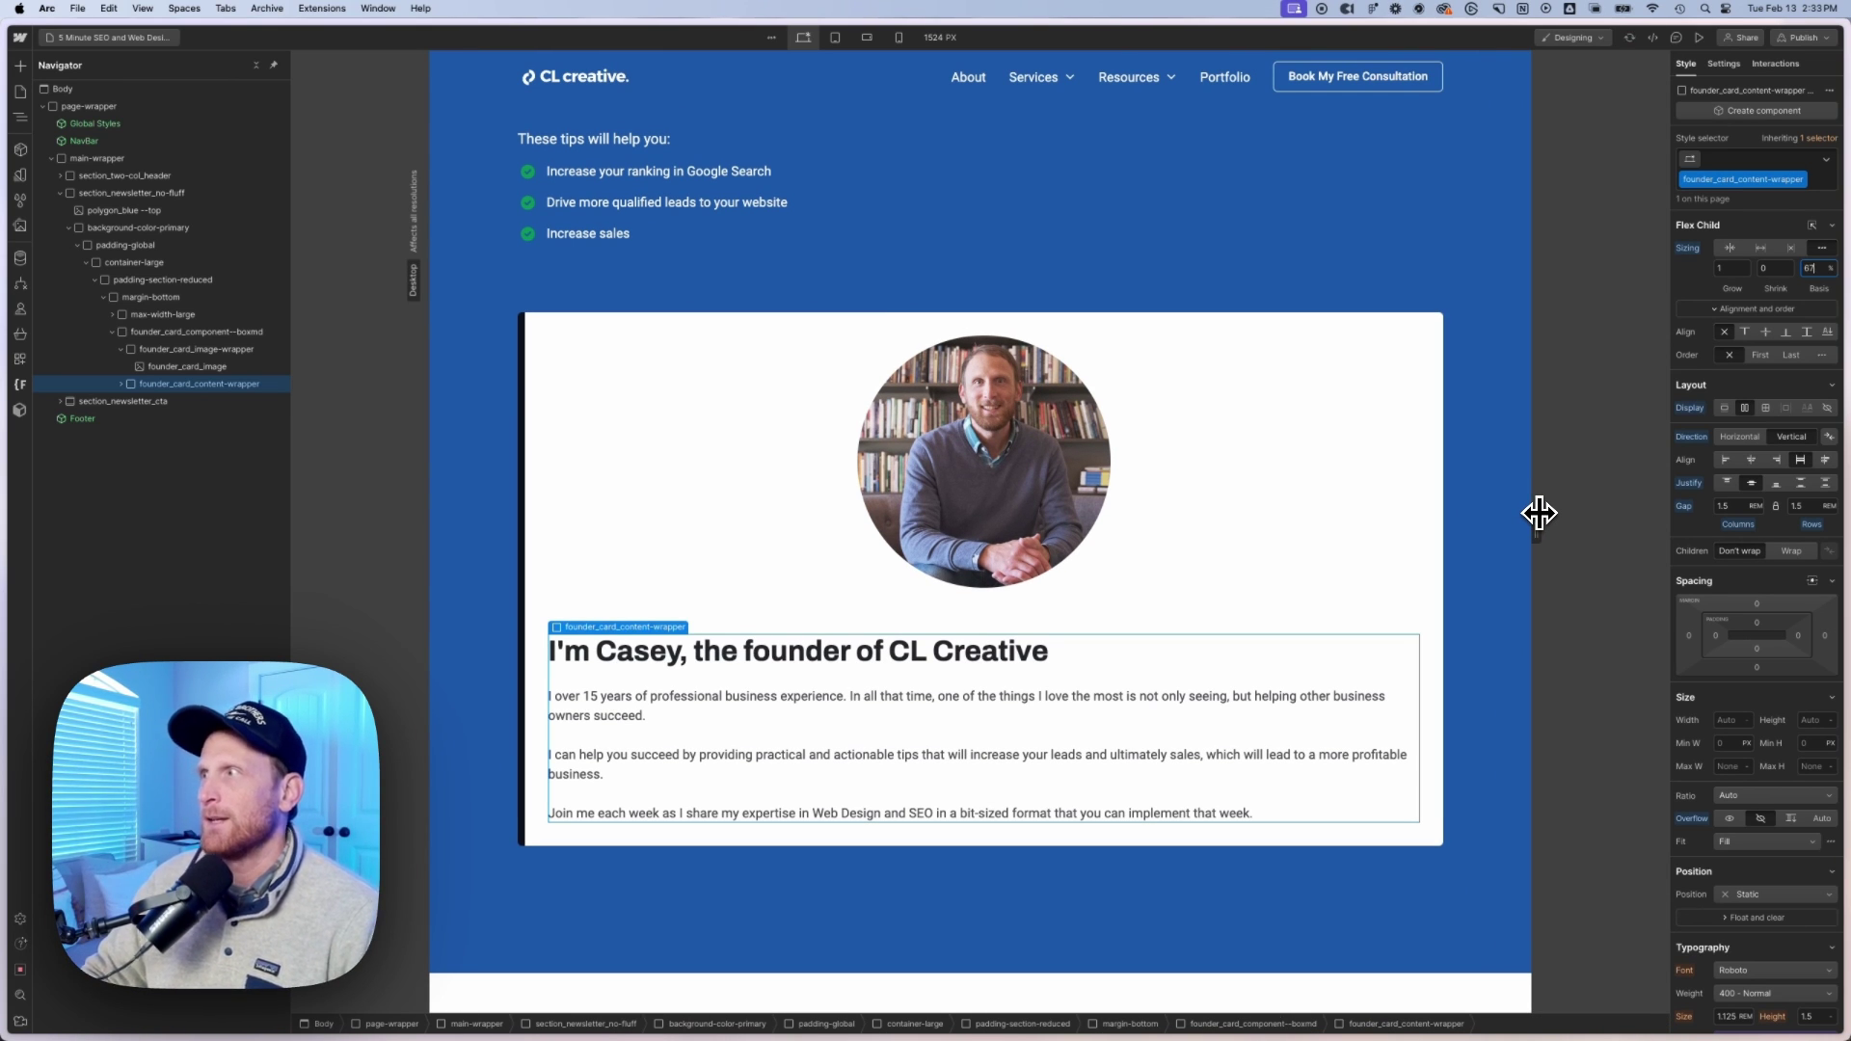
Step: Set the content wrapper's flex basis to 65% and test the founder card at a canvas width of 1166 px
key(BackSpace)
text(5)
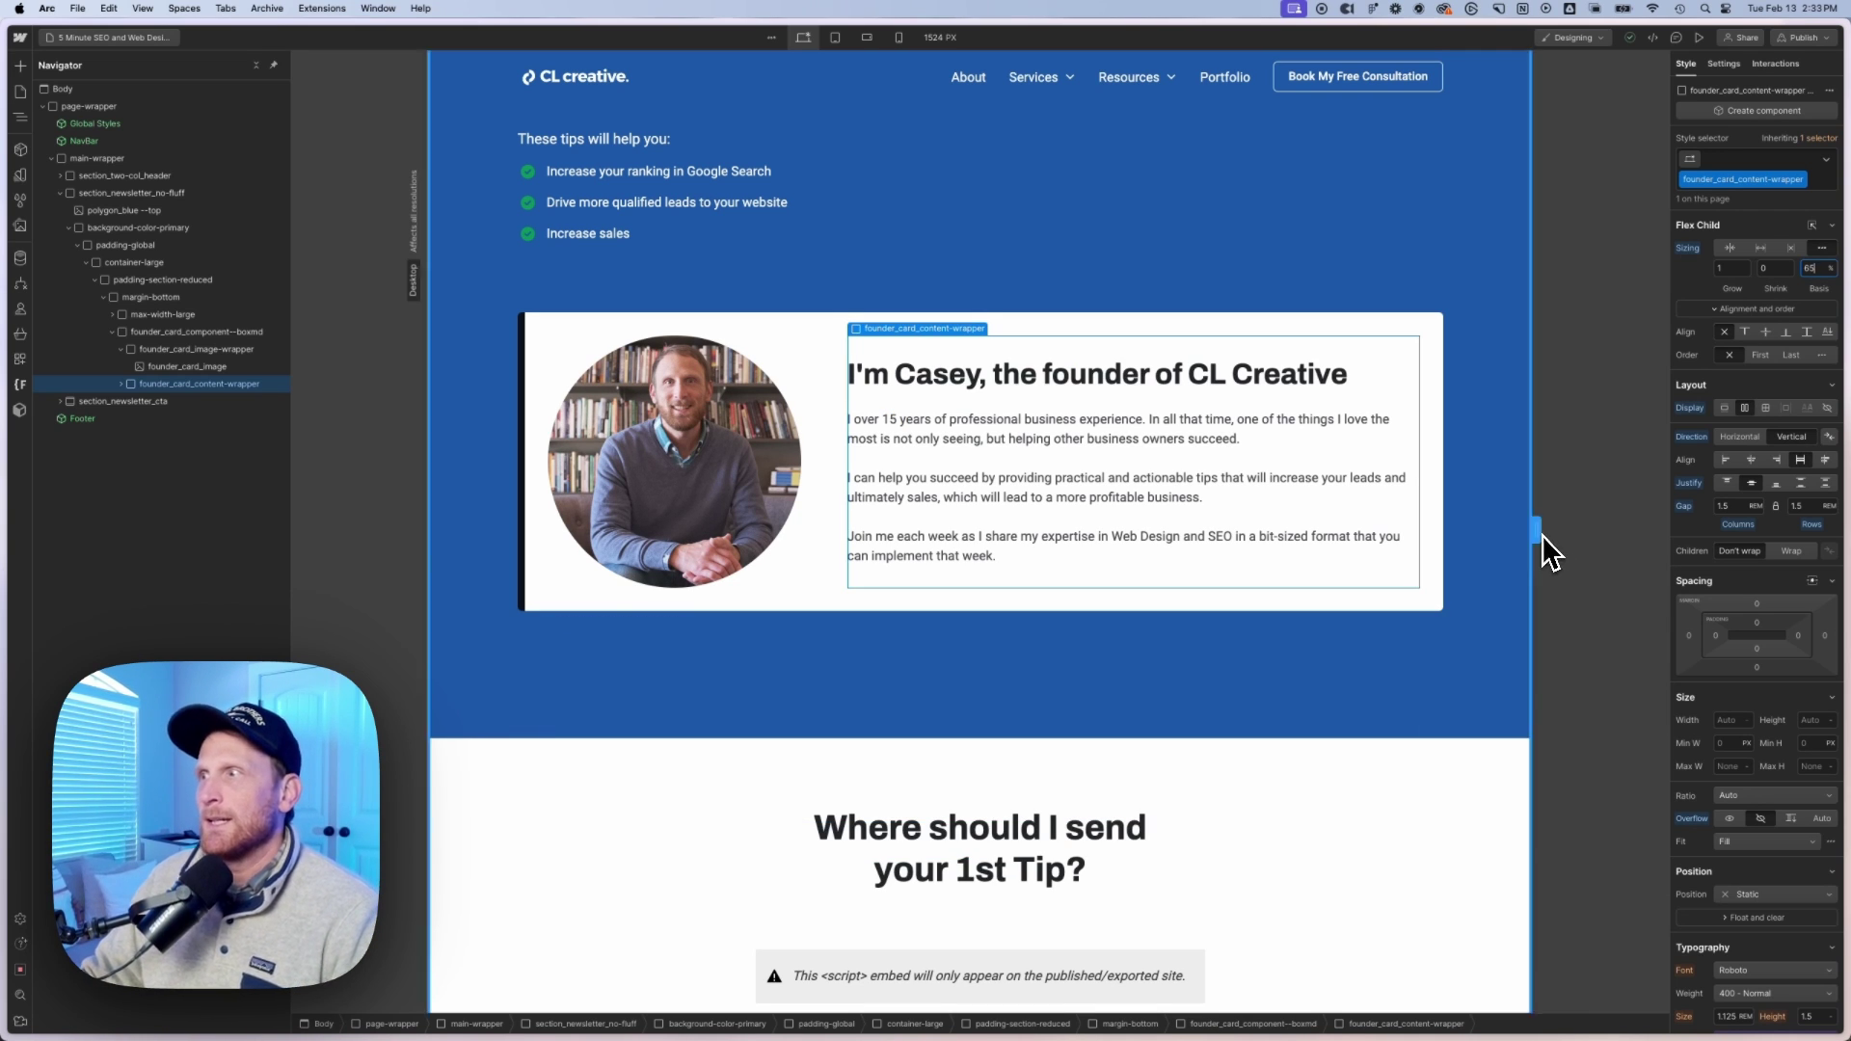
drag(1536, 531, 1410, 533)
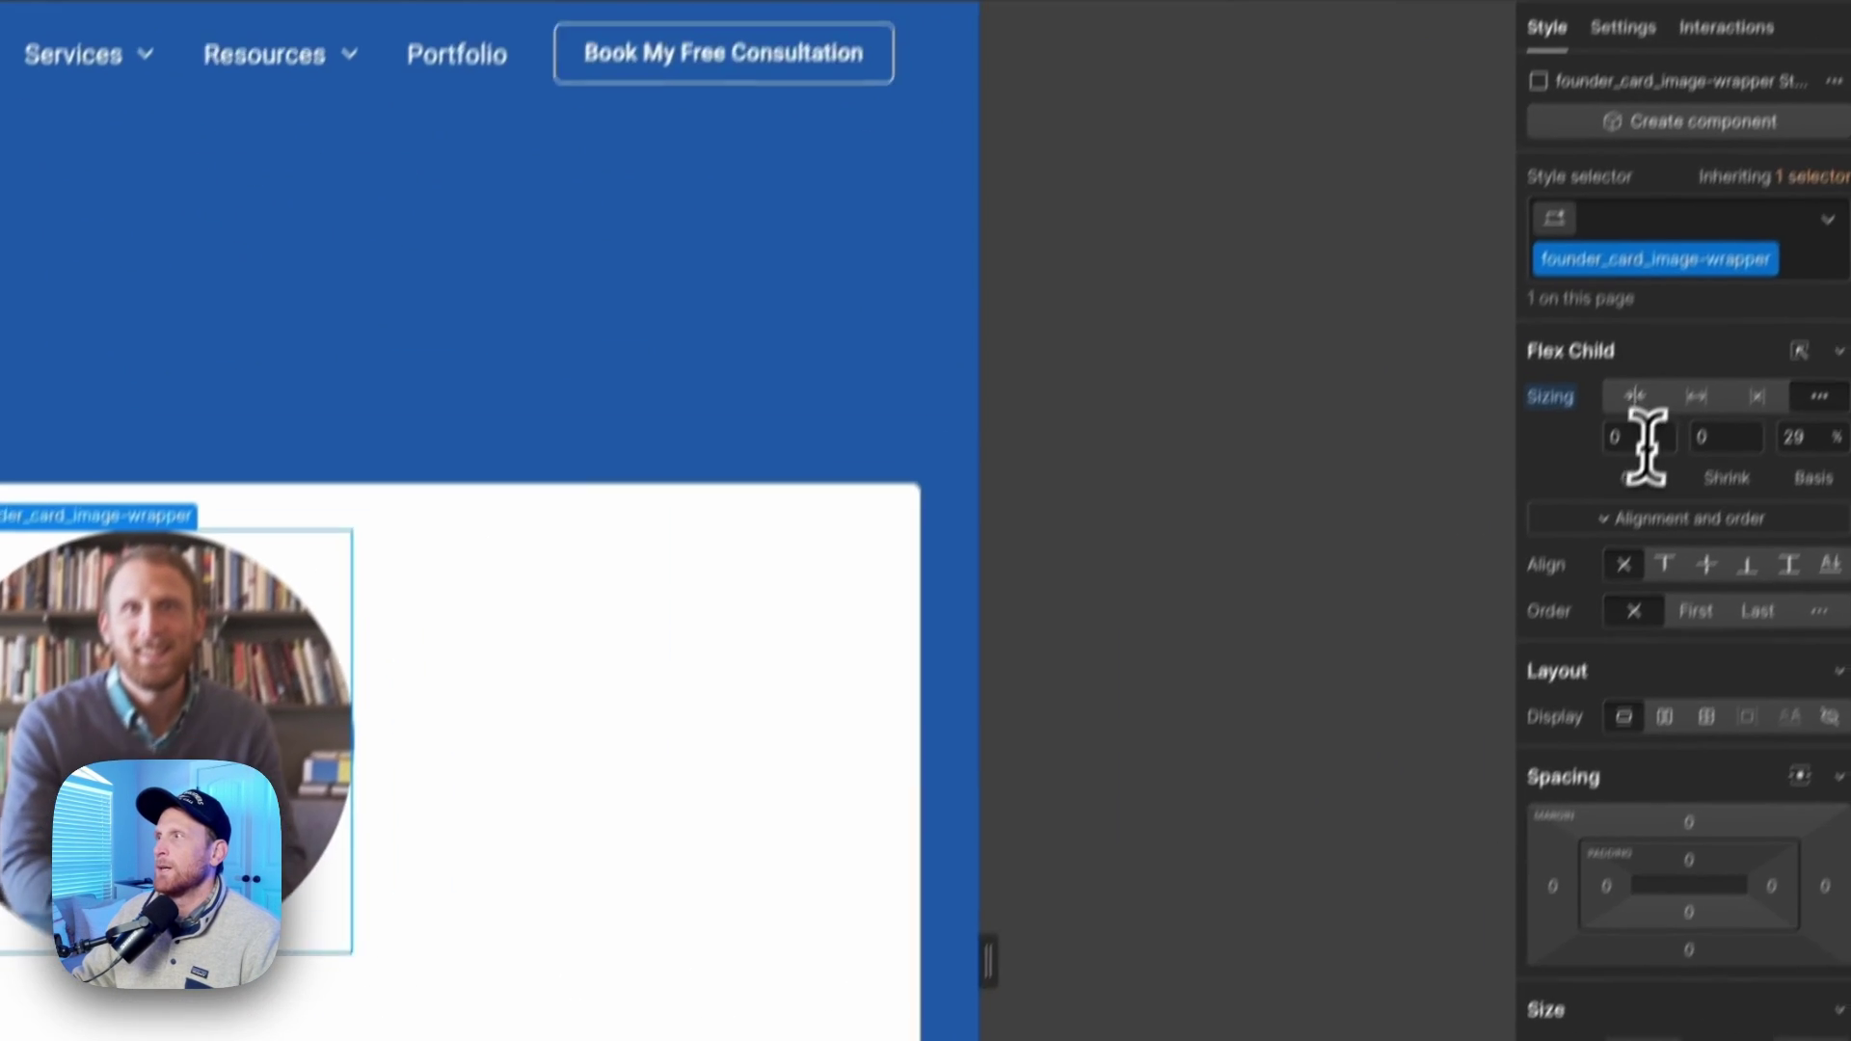
Step: Try a flex grow of 1 on the image wrapper, examine the stacked founder card, and restore the grow to 0
click(1599, 511)
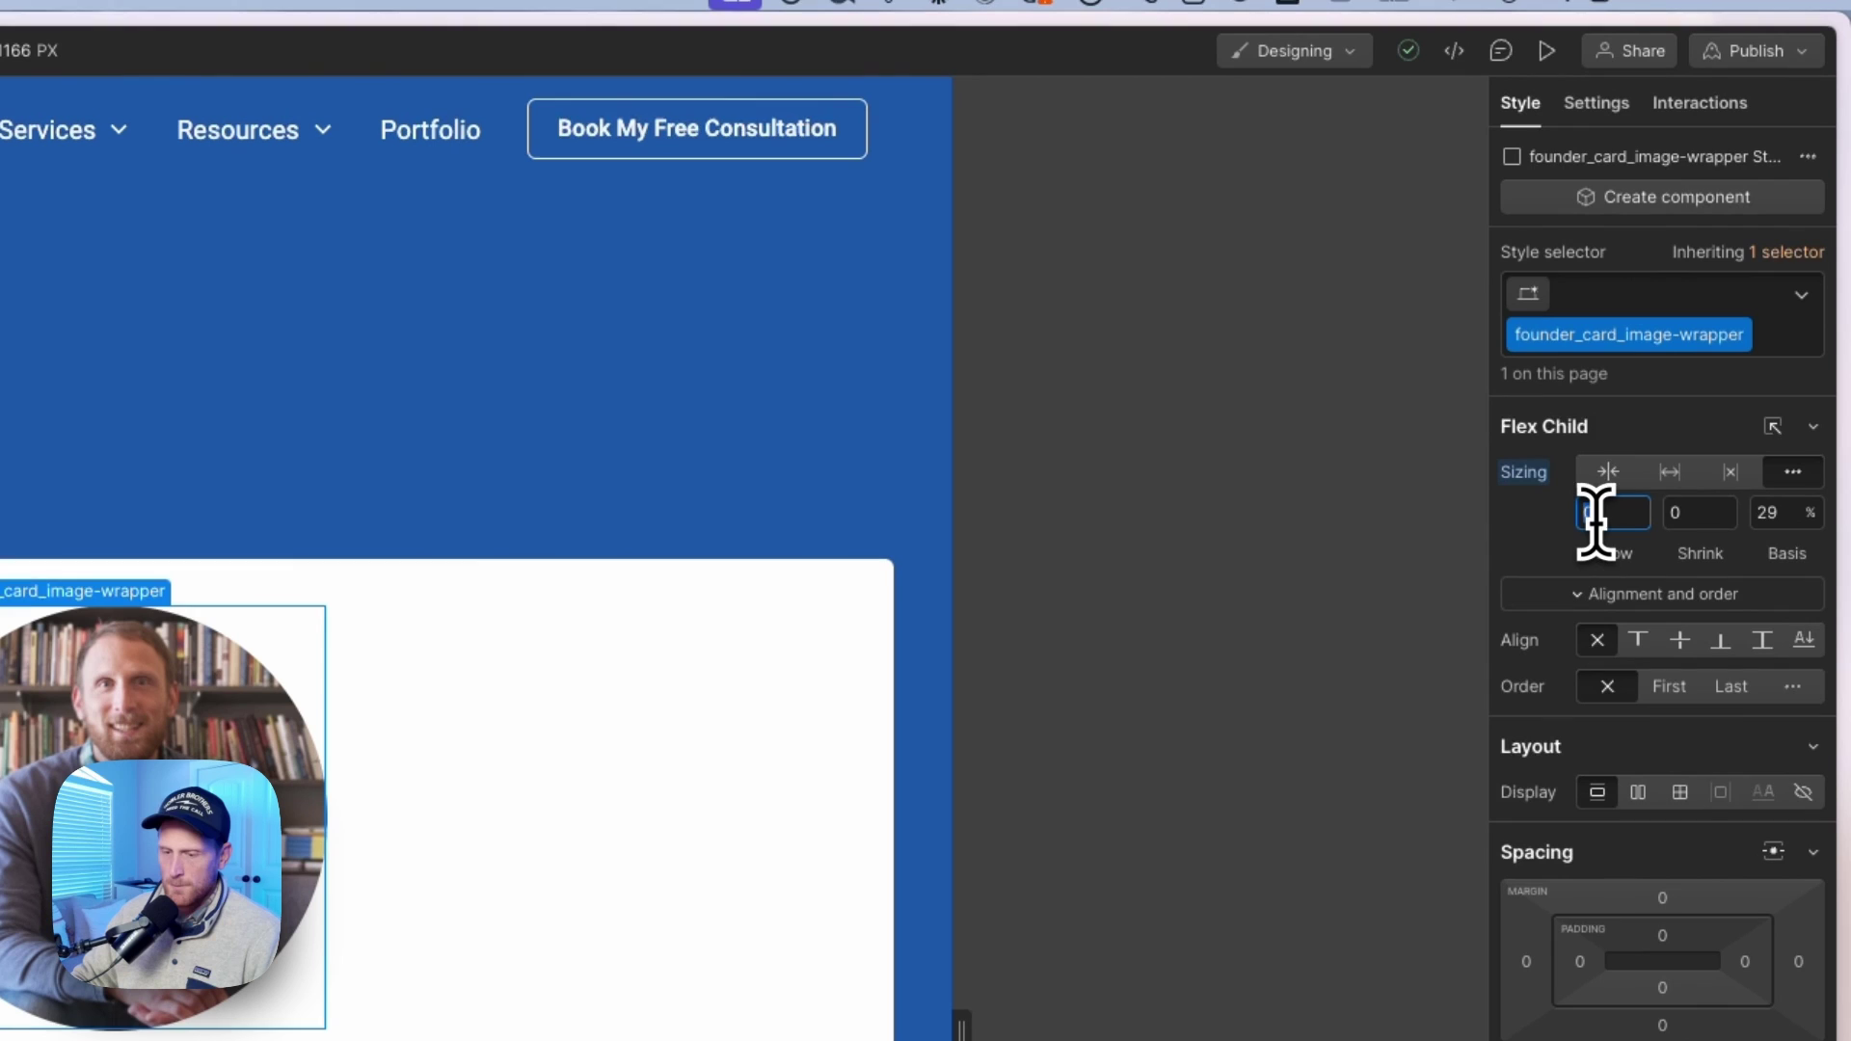
text(1)
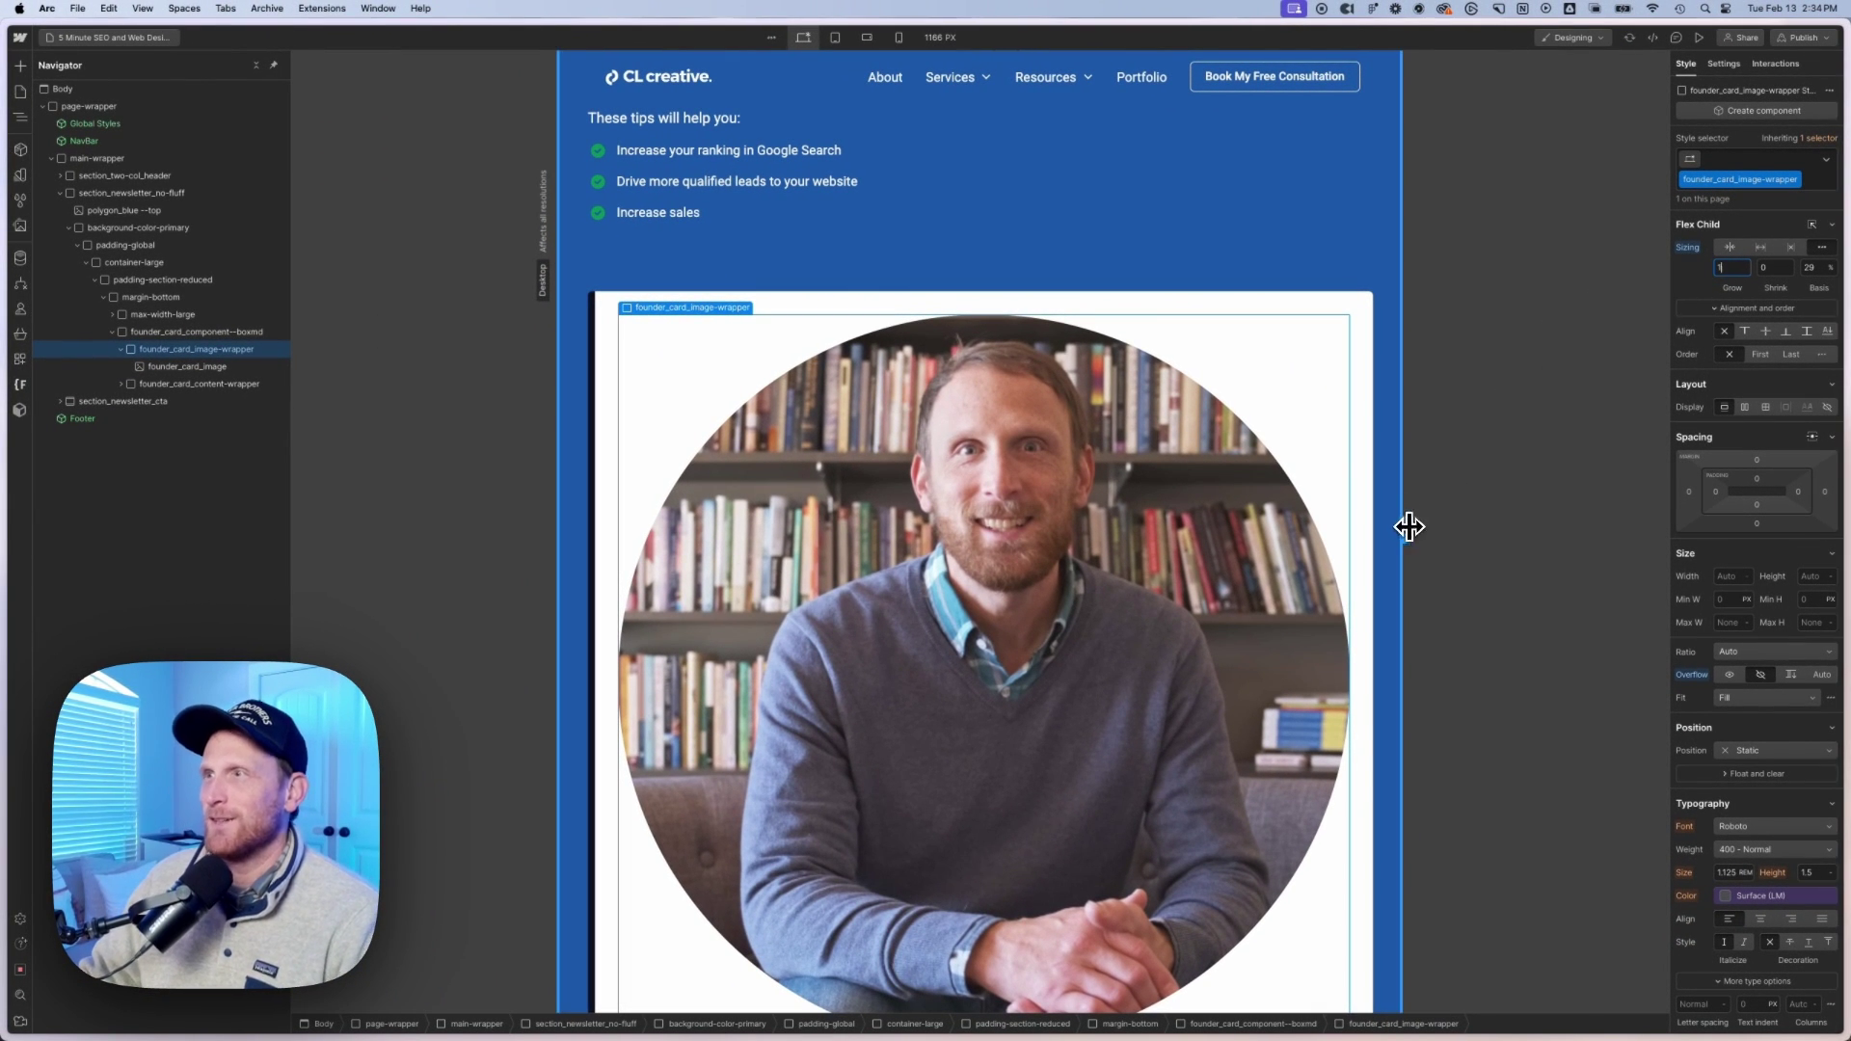
mouse_move(1408, 527)
mouse_down()
mouse_move(1678, 517)
mouse_move(1409, 500)
mouse_up()
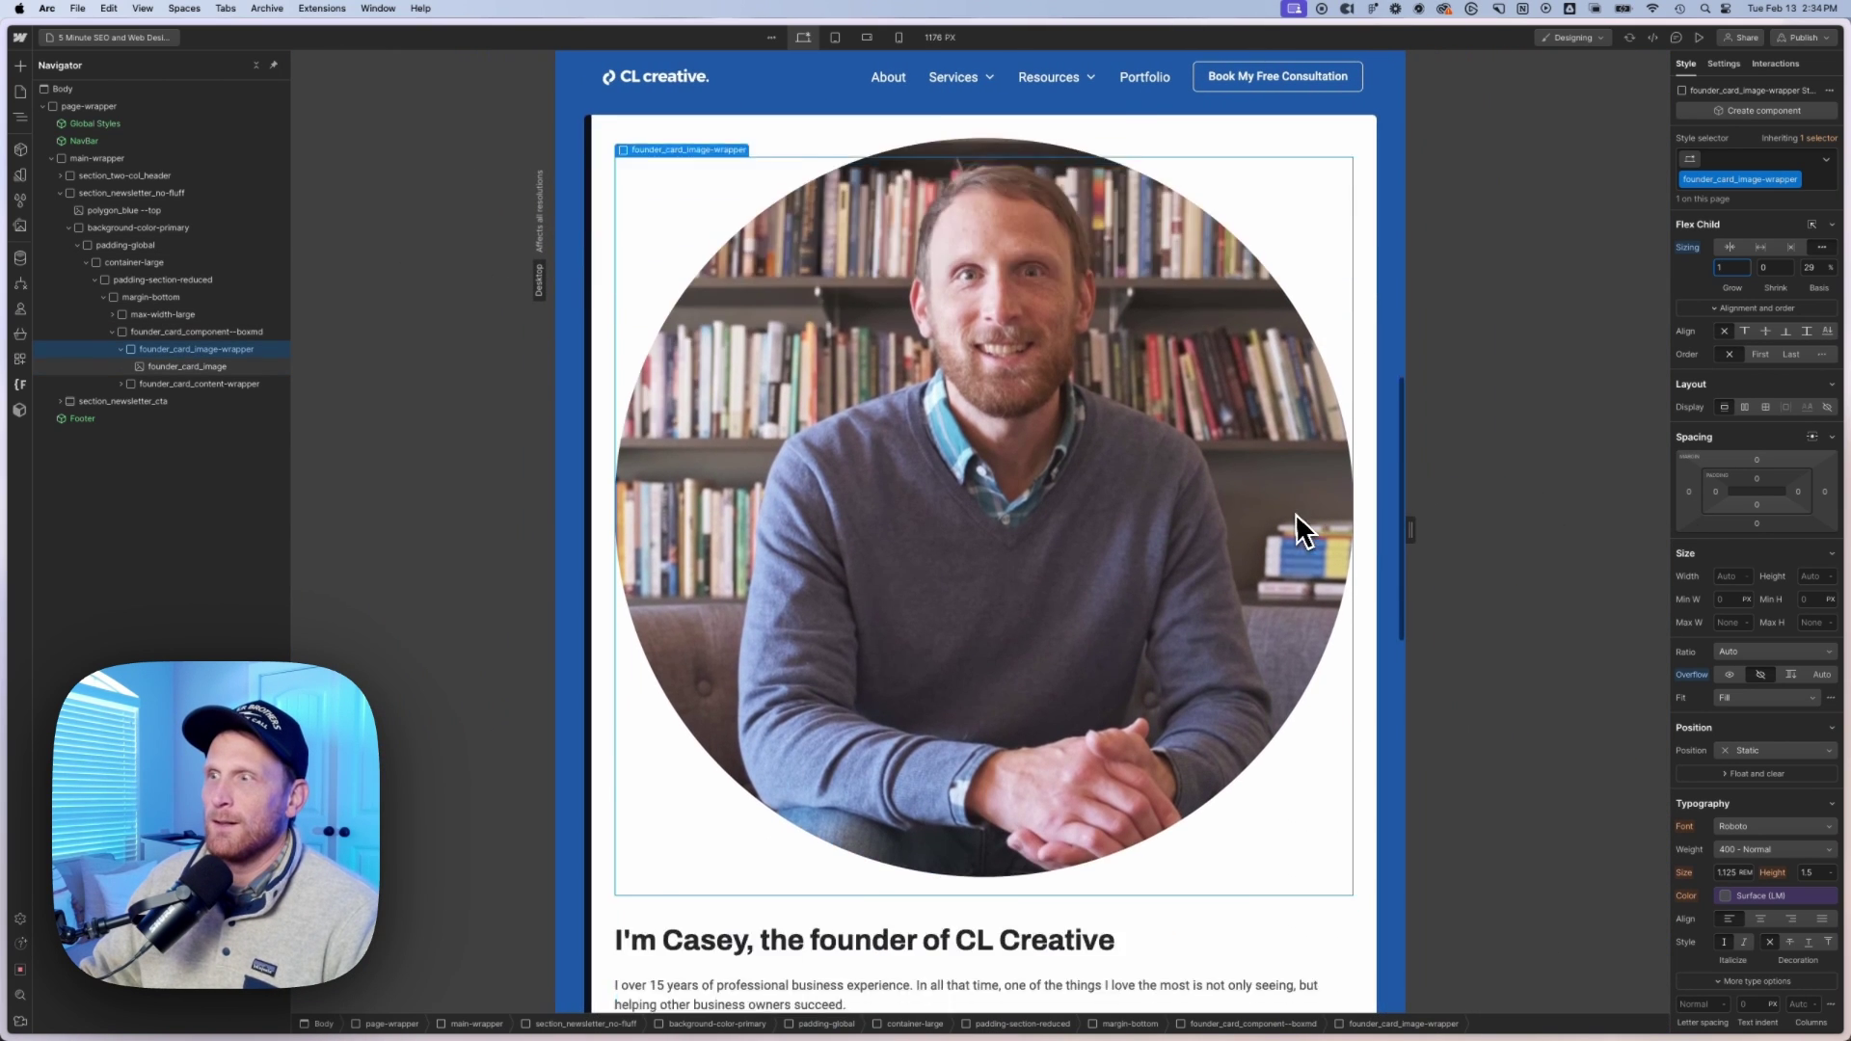
scroll(1295, 515, down, 3)
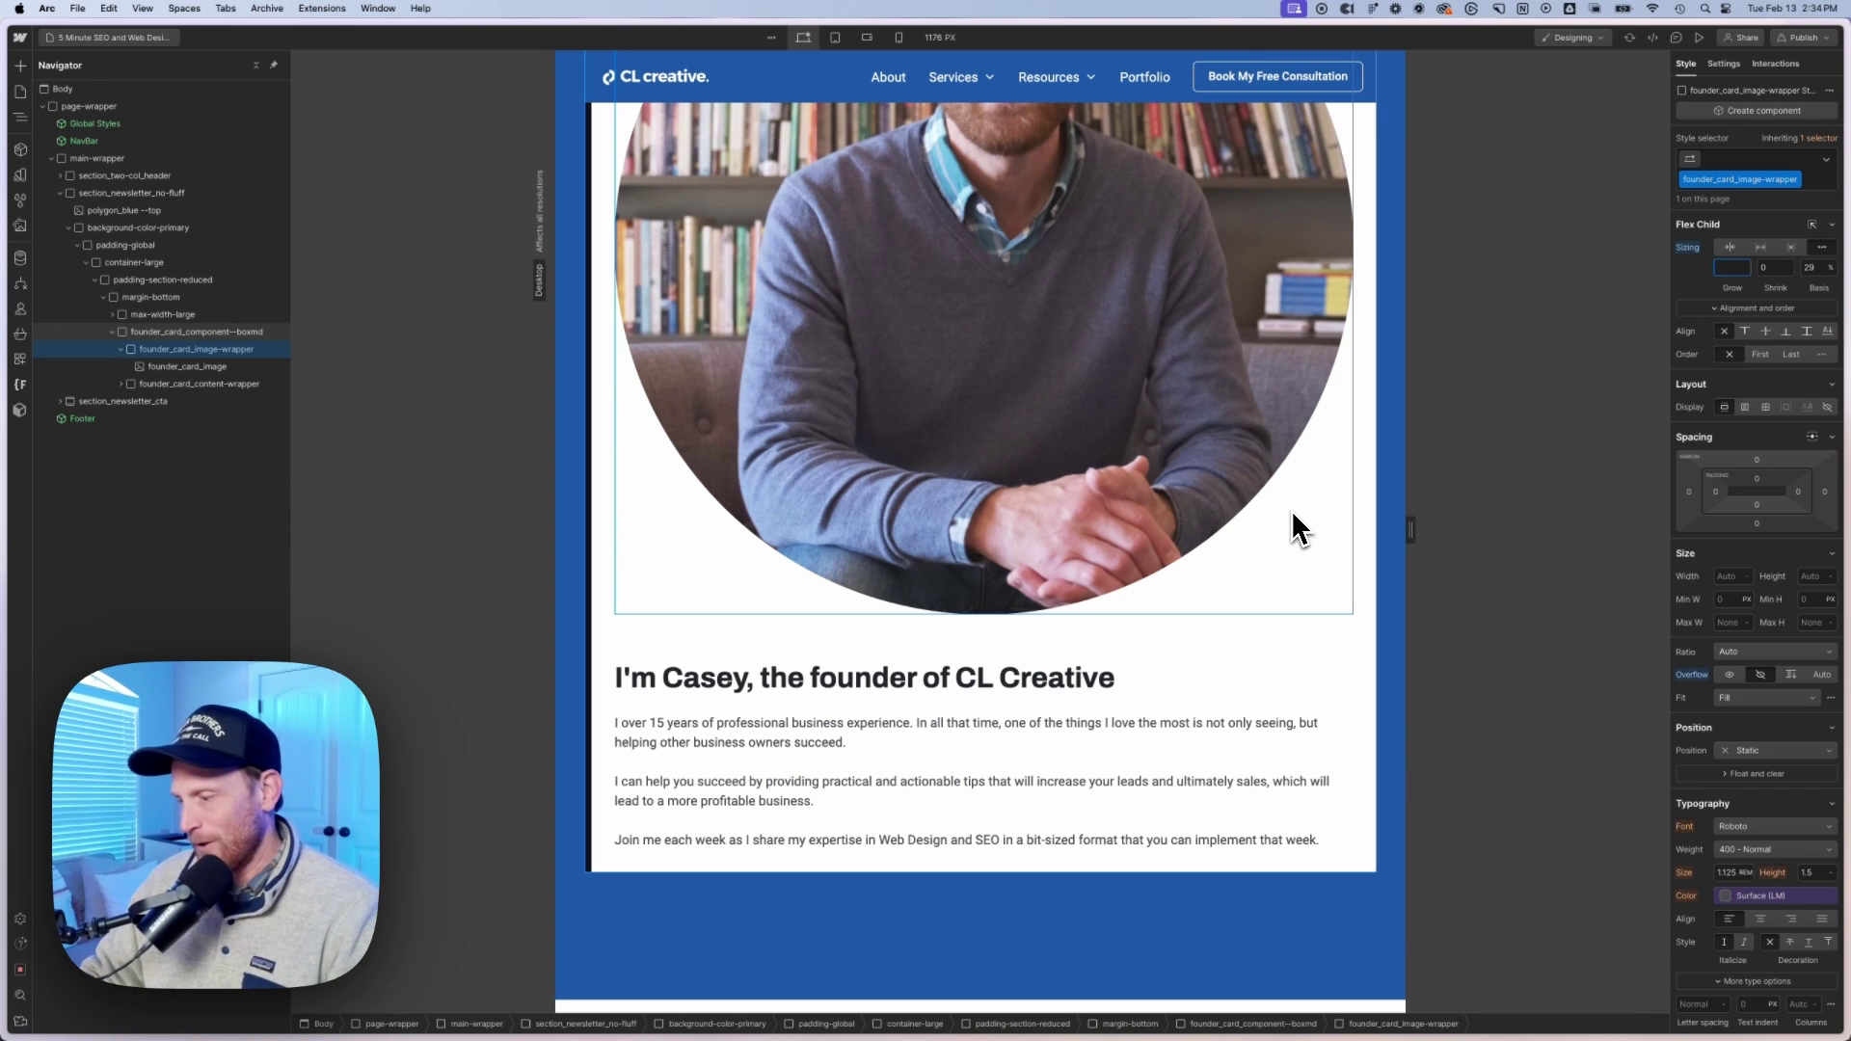
scroll(1253, 482, up, 7)
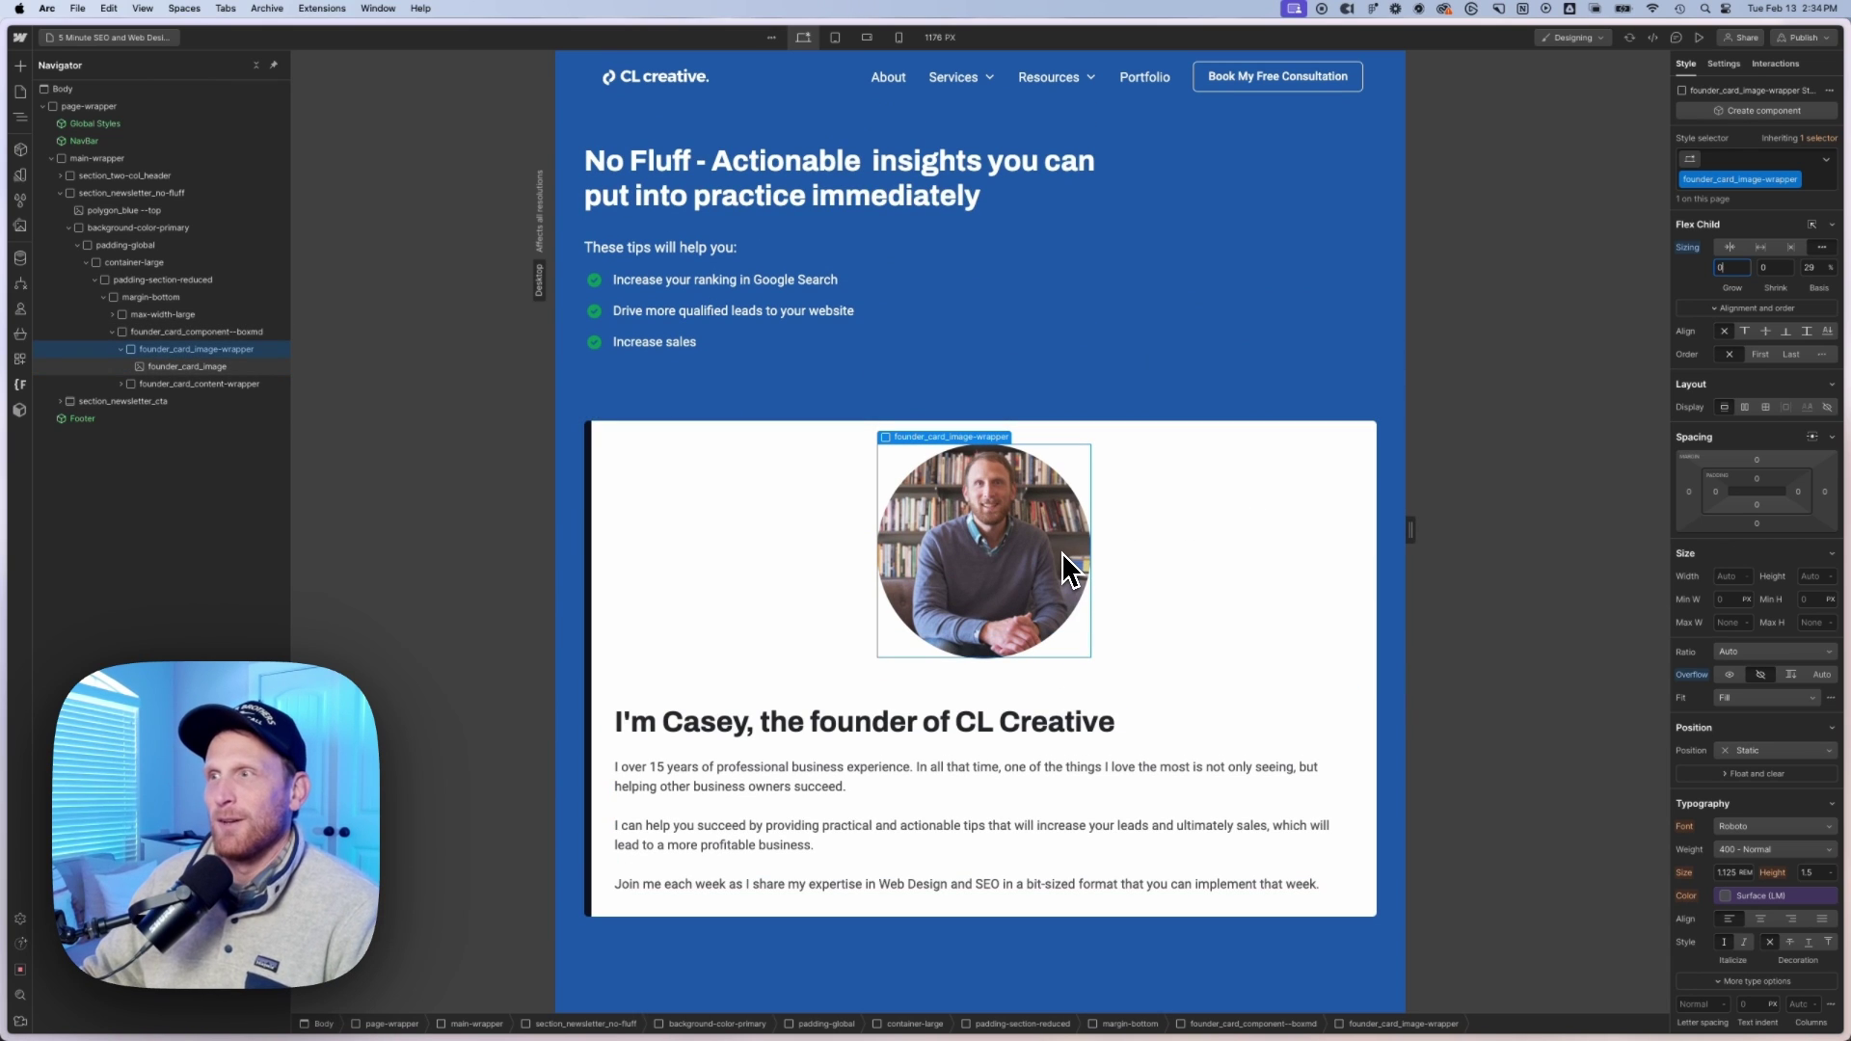
Step: On the tablet breakpoint, gradually raise the image wrapper's flex basis to about 81% to test the founder image's size
click(834, 38)
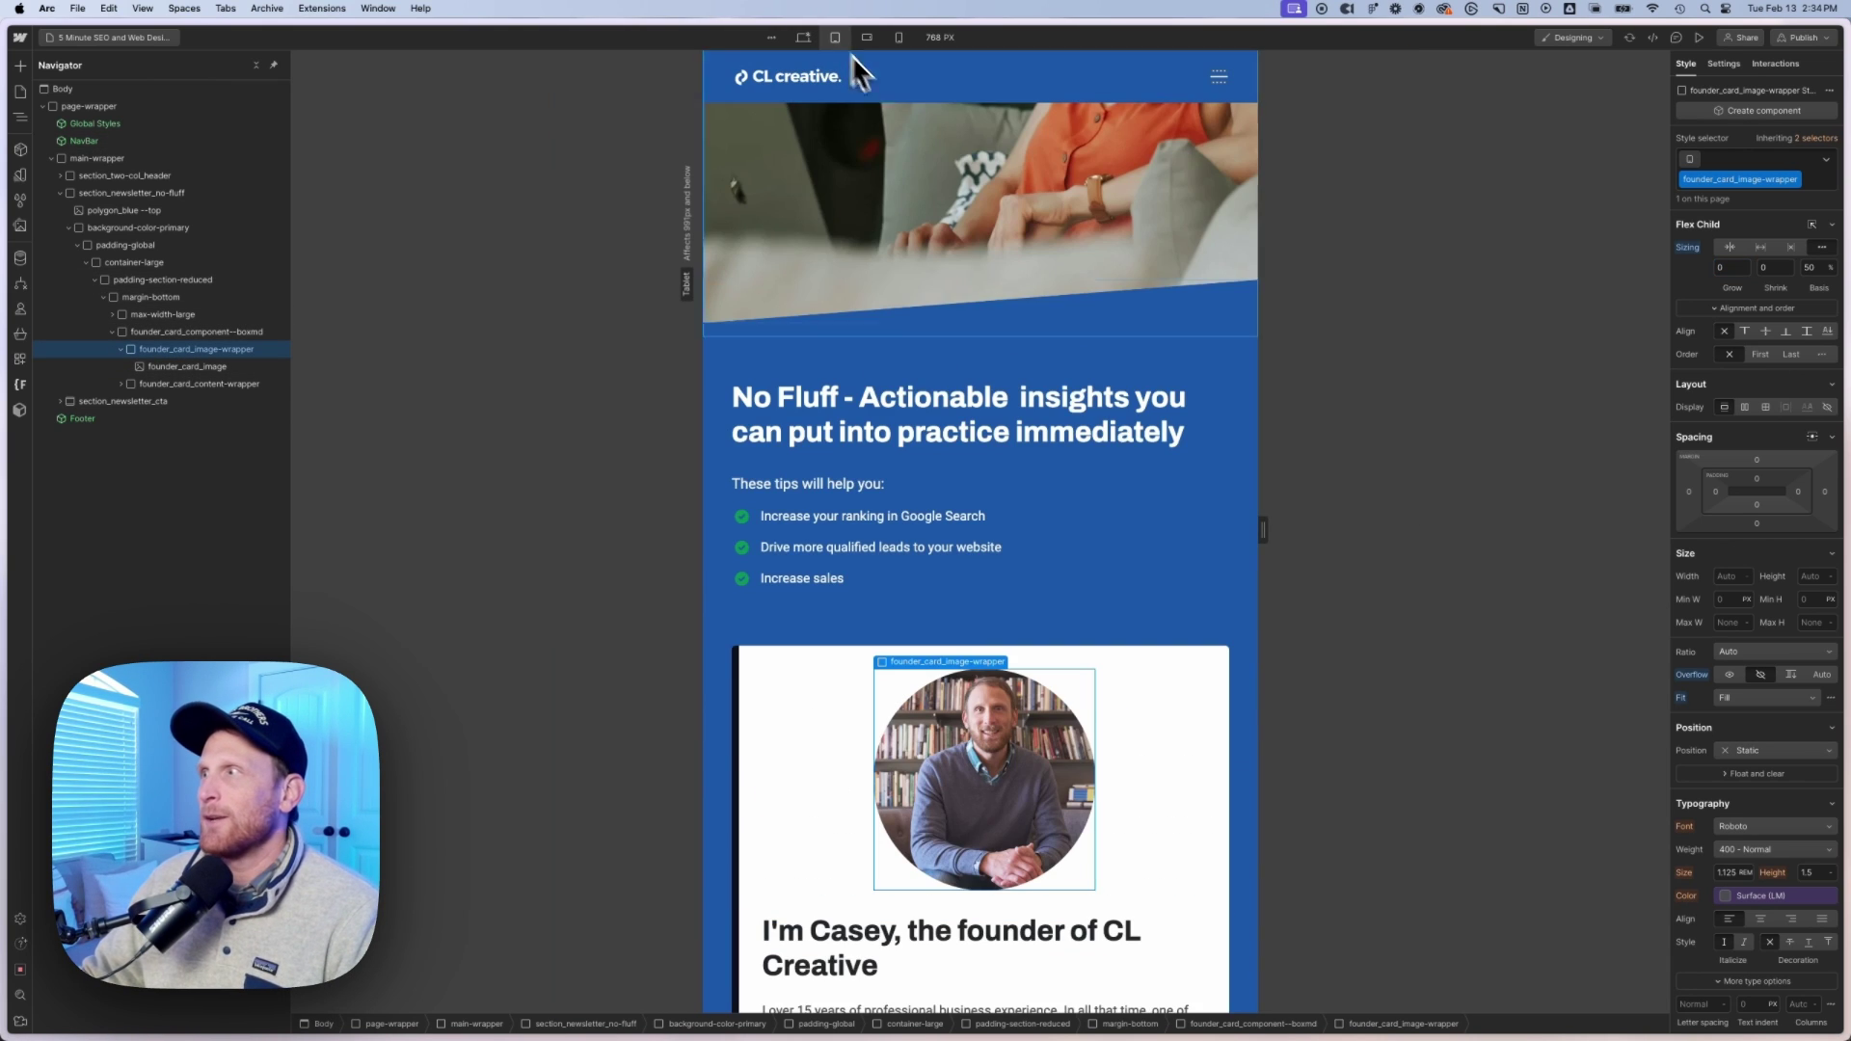
scroll(1045, 605, down, 3)
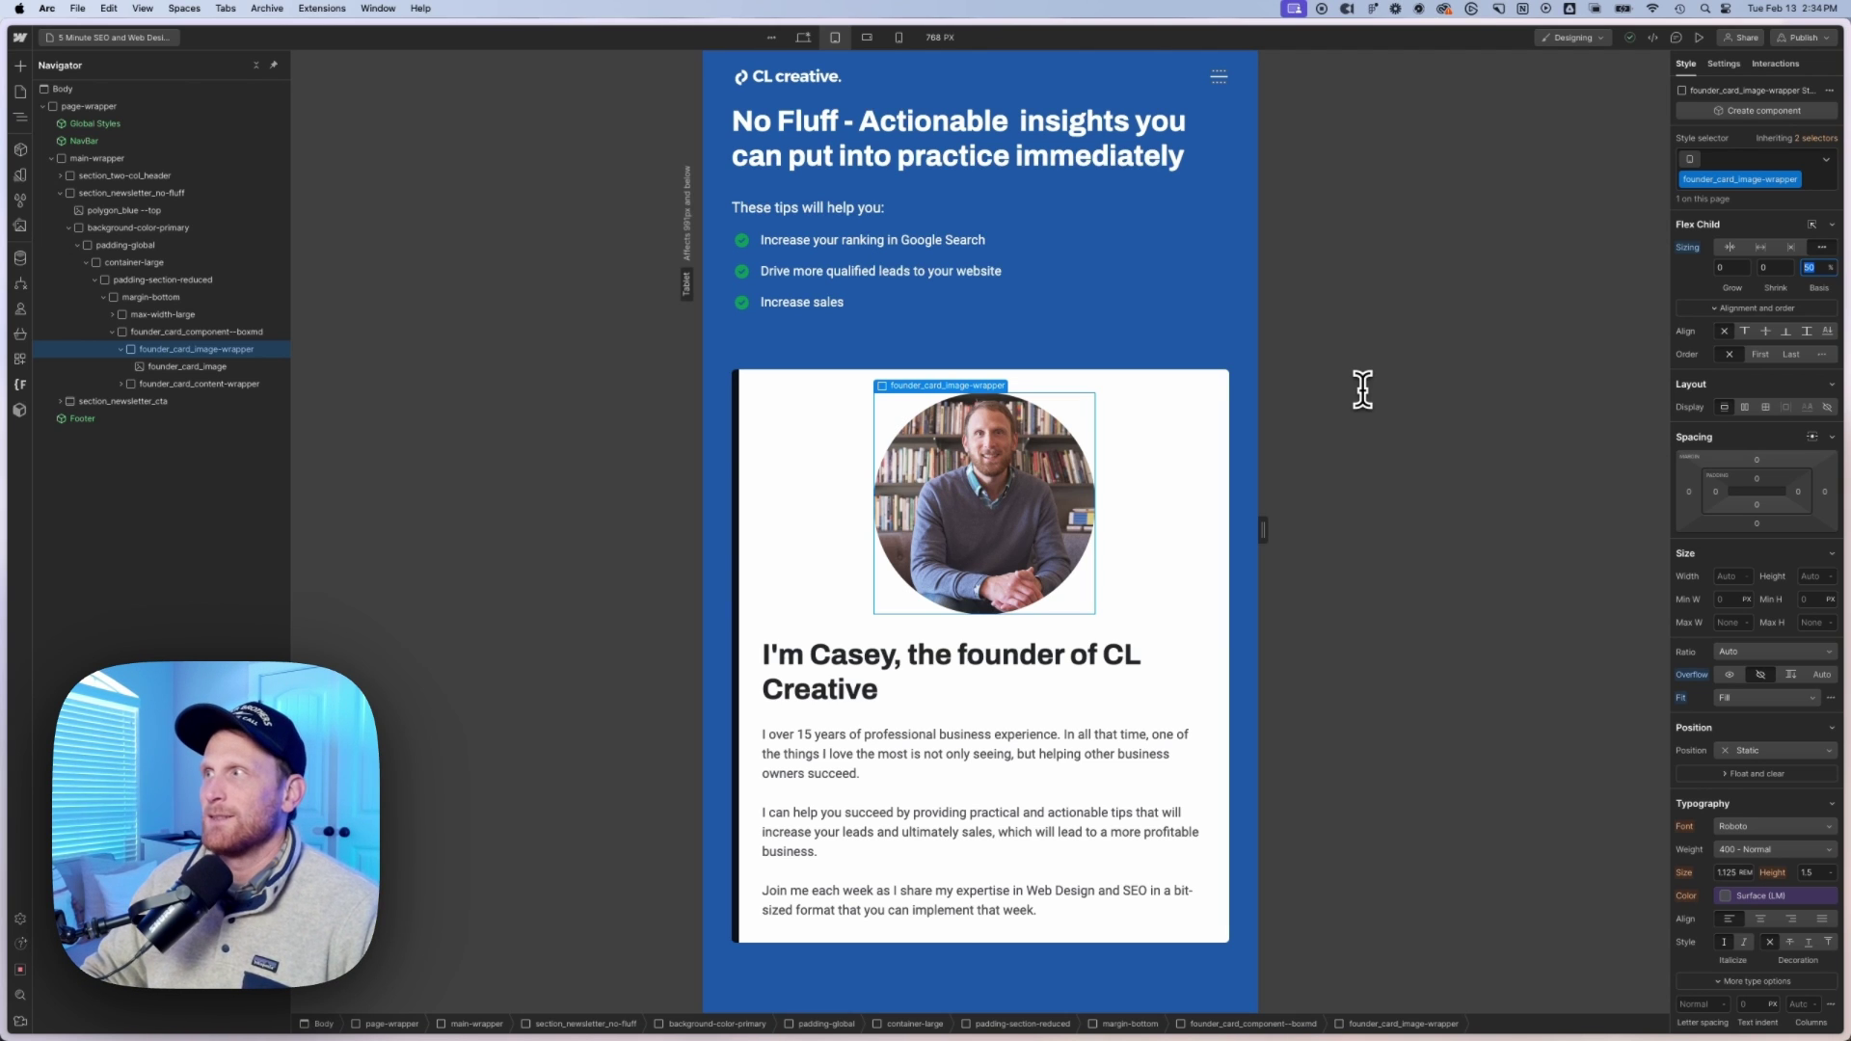
key(Up)
key(Up)
key(Up)
key(Up)
key(Up)
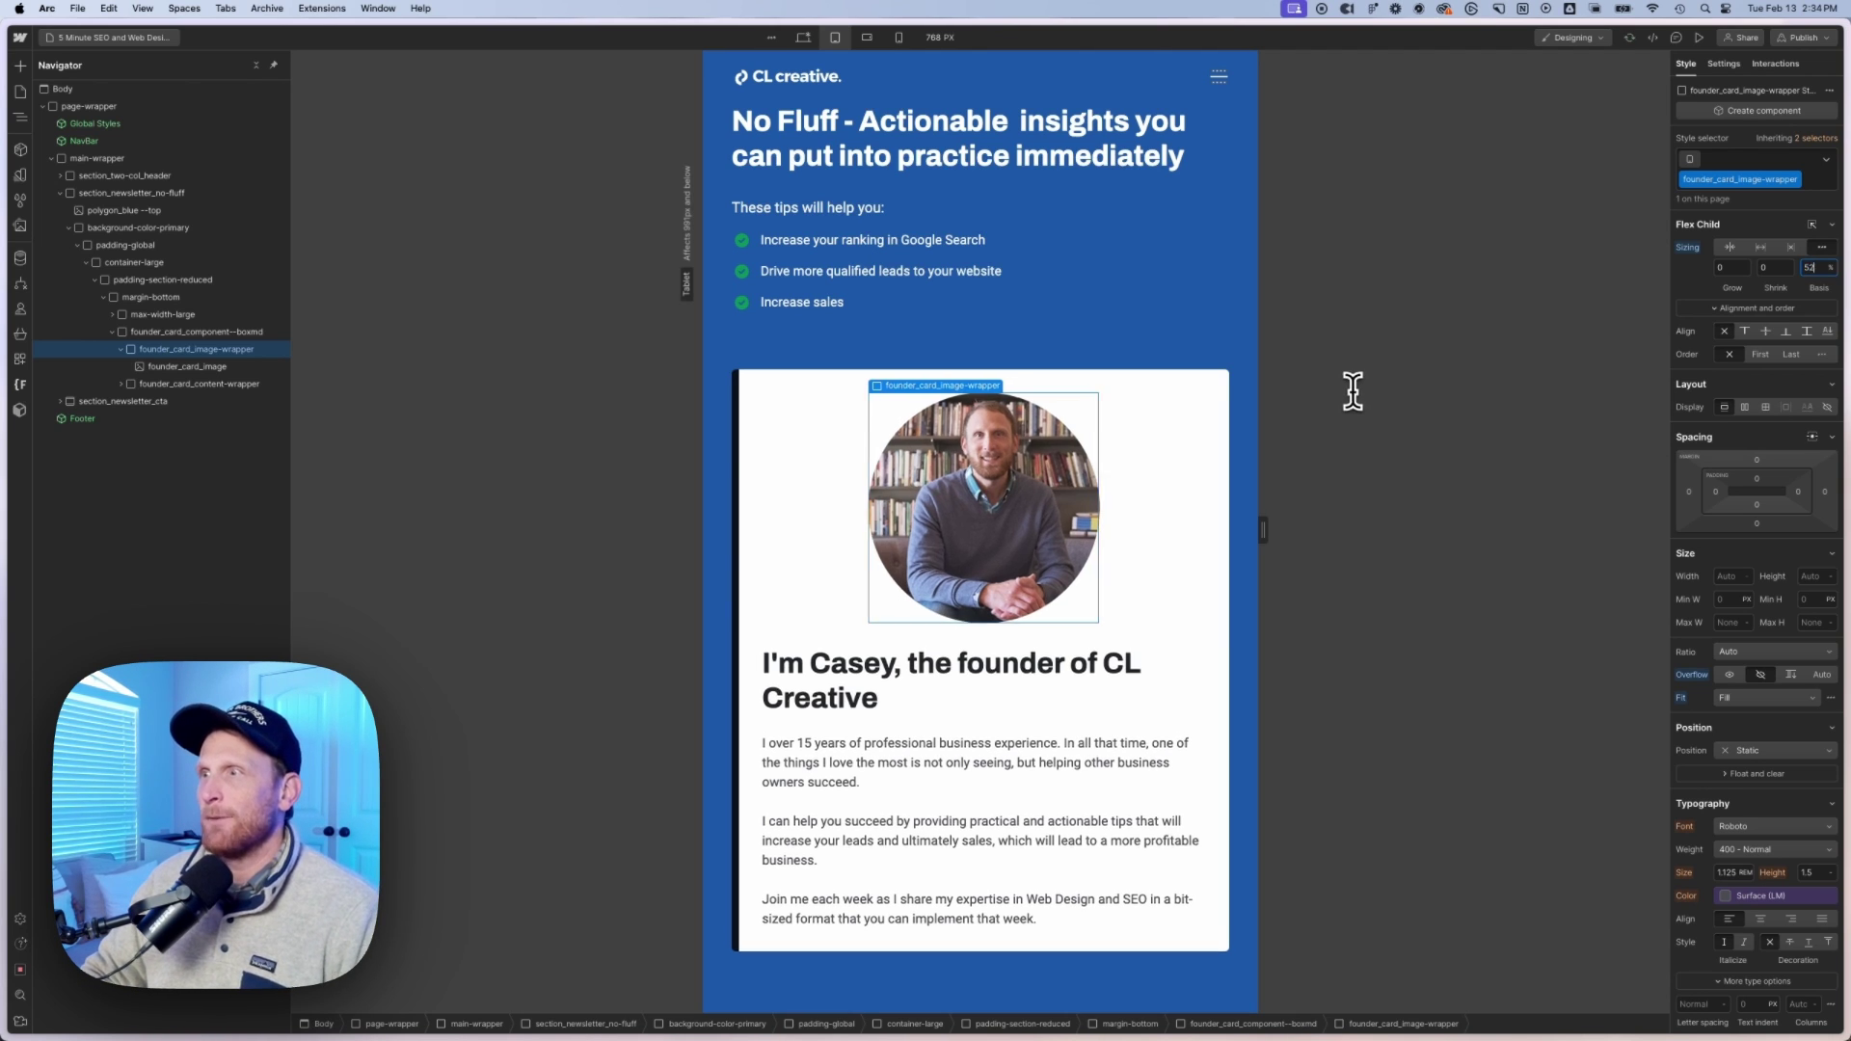
key(Up)
key(Up)
key(Up)
key(Up)
key(Up)
key(Up)
key(Up)
key(Up)
key(Up)
key(Up)
key(Up)
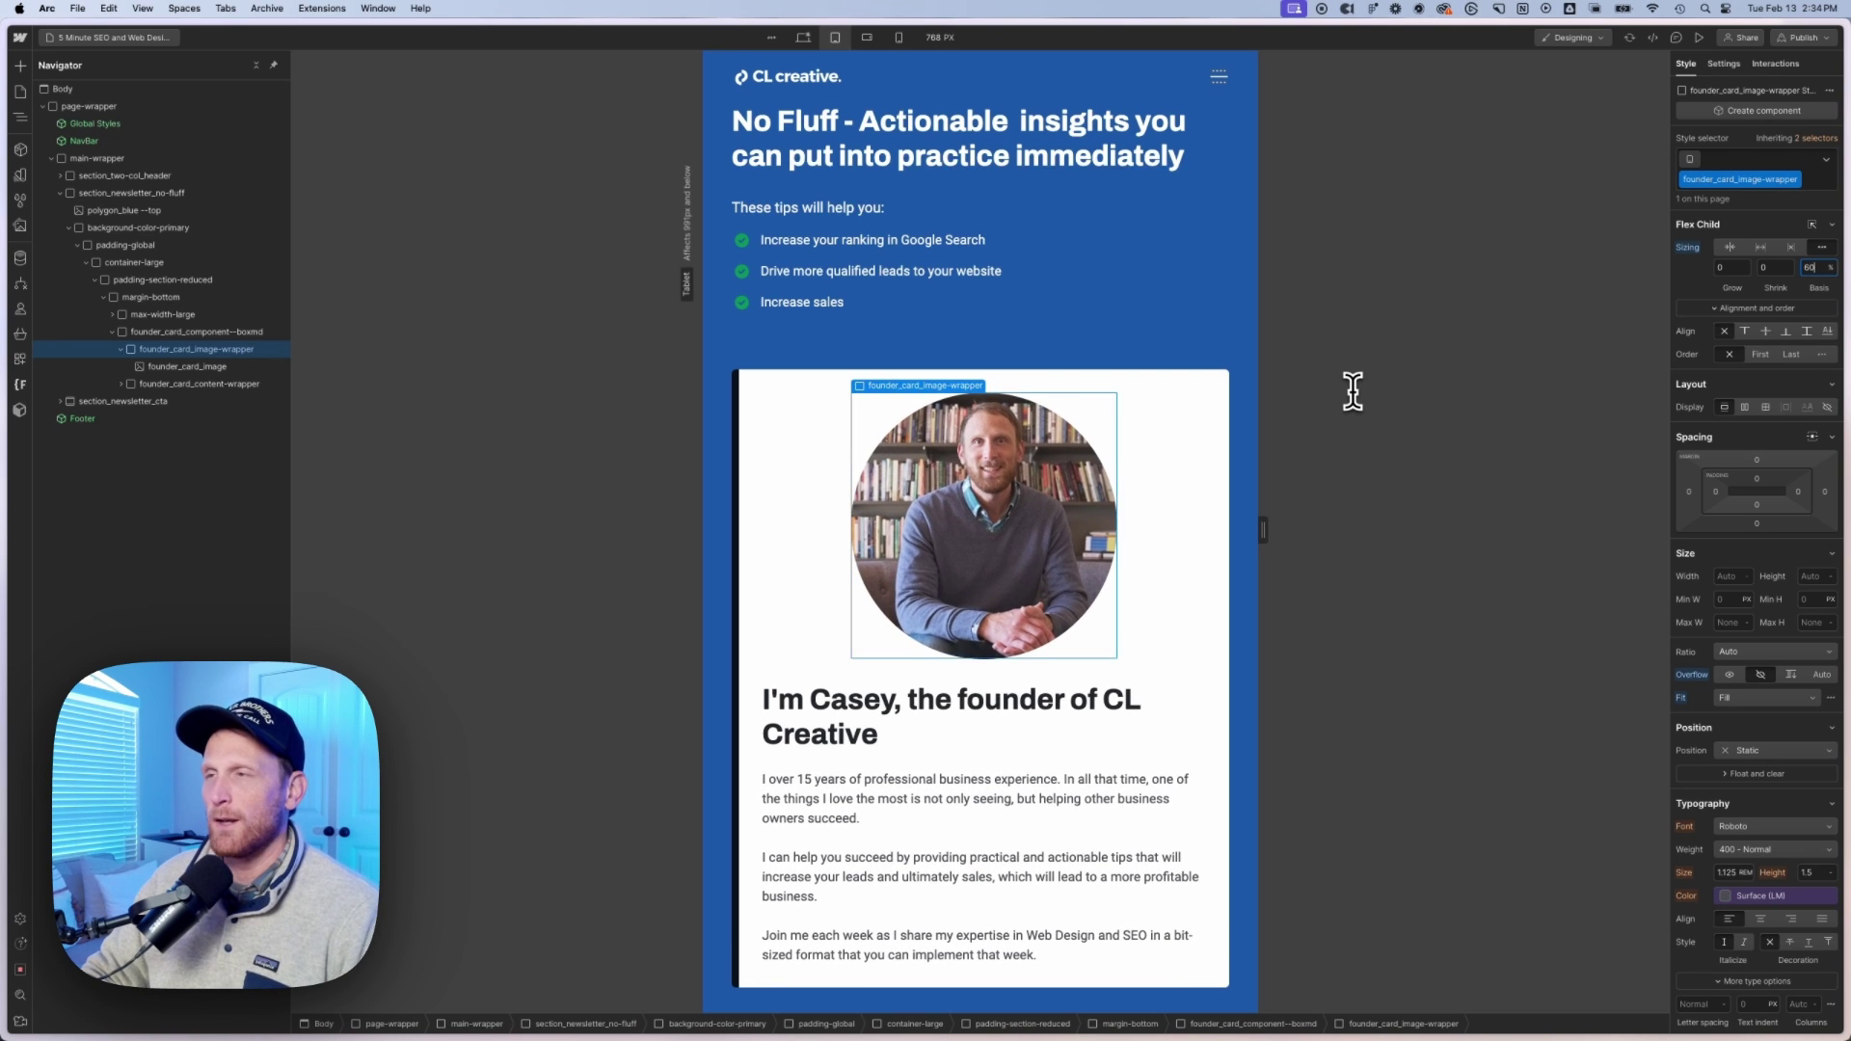
key(Up)
key(Up)
key(Up)
key(Up)
key(Up)
key(Up)
key(Up)
key(Up)
key(Up)
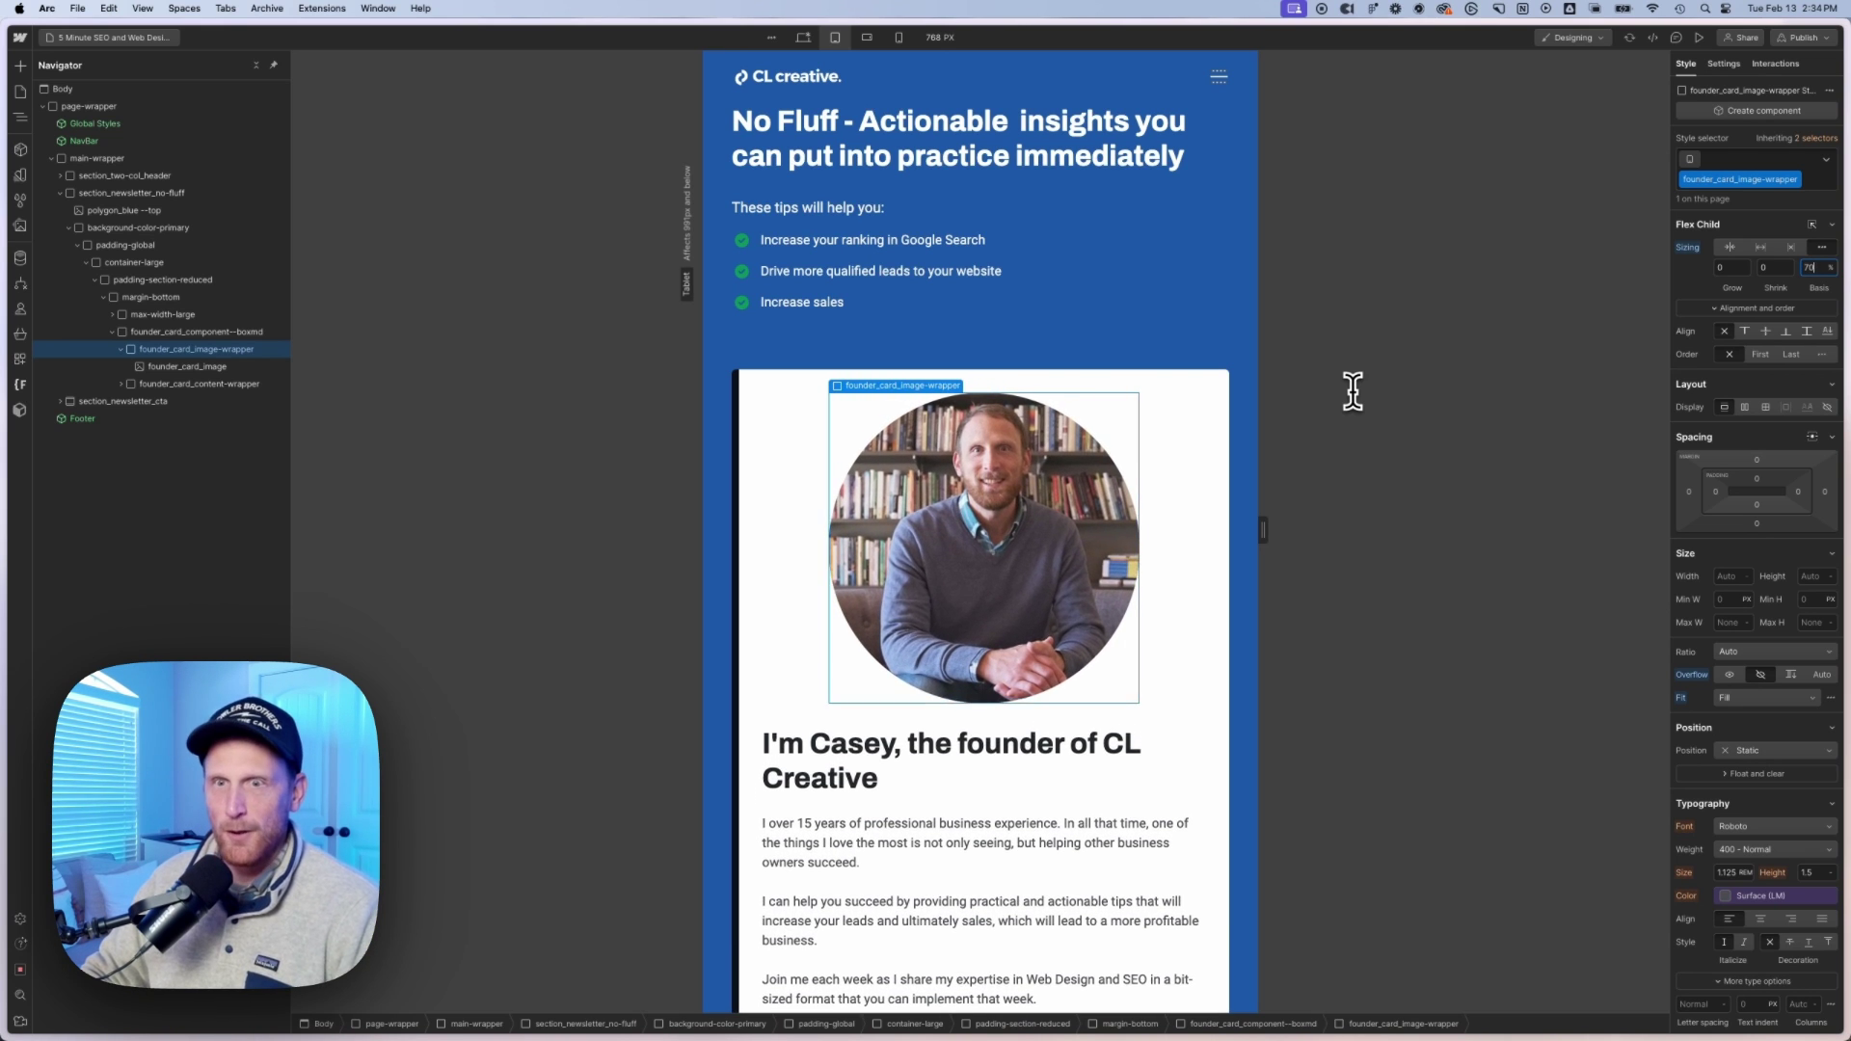
key(Up)
key(Up)
key(Up)
key(Up)
key(Up)
key(Up)
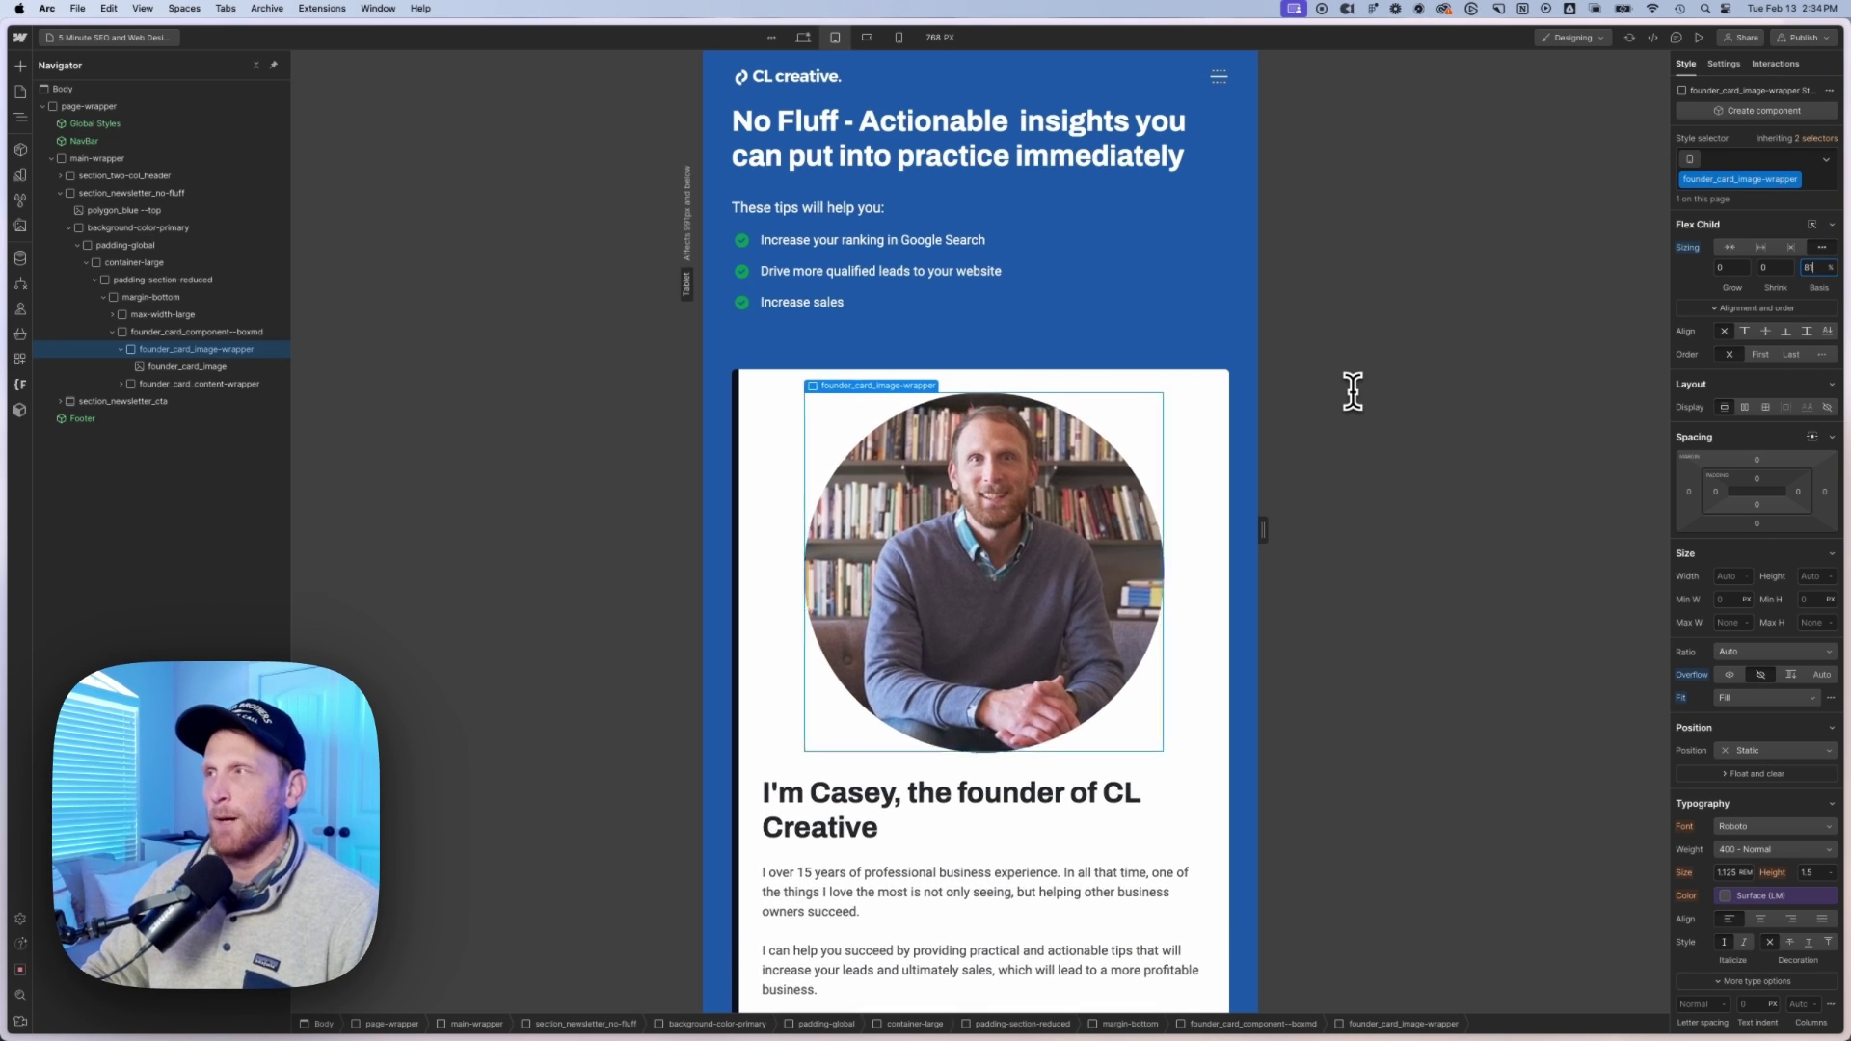
Step: Gradually lower the image wrapper's tablet flex basis to 50% and test the founder card's canvas width
key(Down)
key(Down)
key(Down)
key(Down)
key(Down)
key(Down)
key(Down)
key(Down)
key(Down)
key(Down)
key(Down)
key(Down)
key(Down)
key(Down)
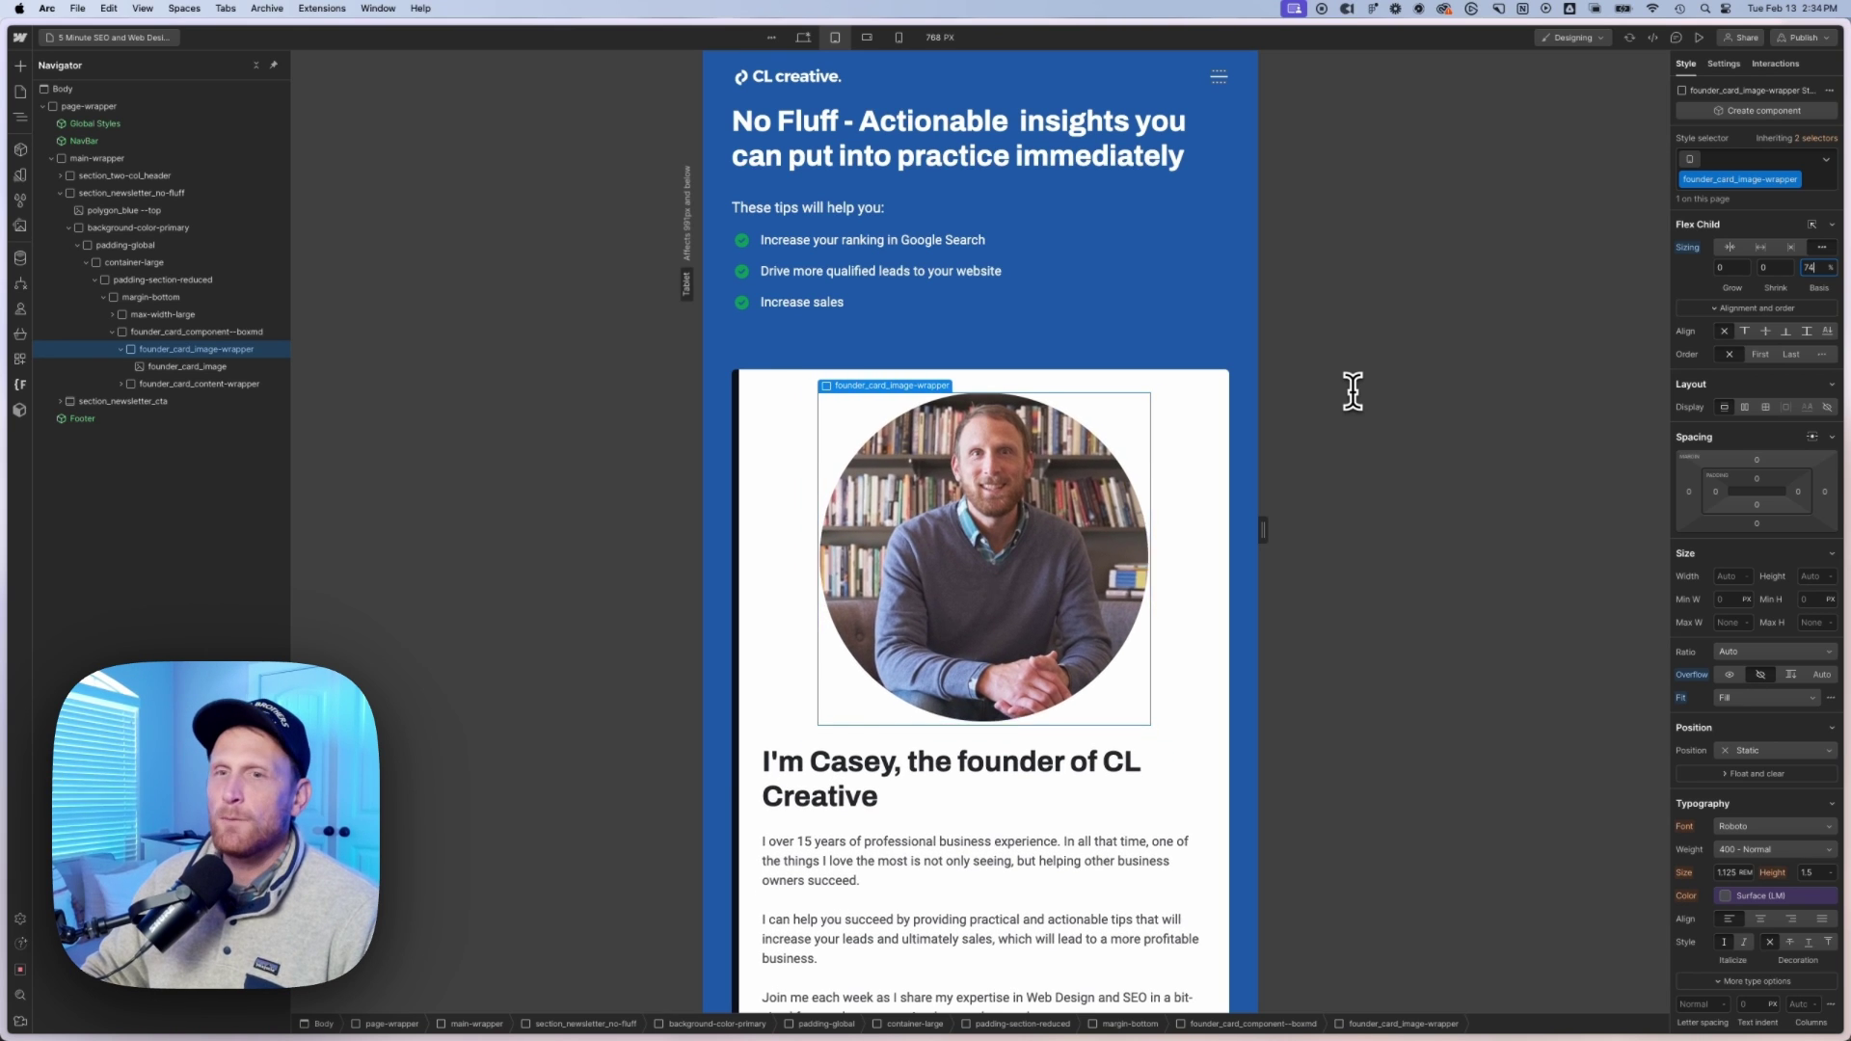
key(Down)
key(Down)
key(Down)
key(Down)
key(Down)
key(Down)
key(Down)
key(Down)
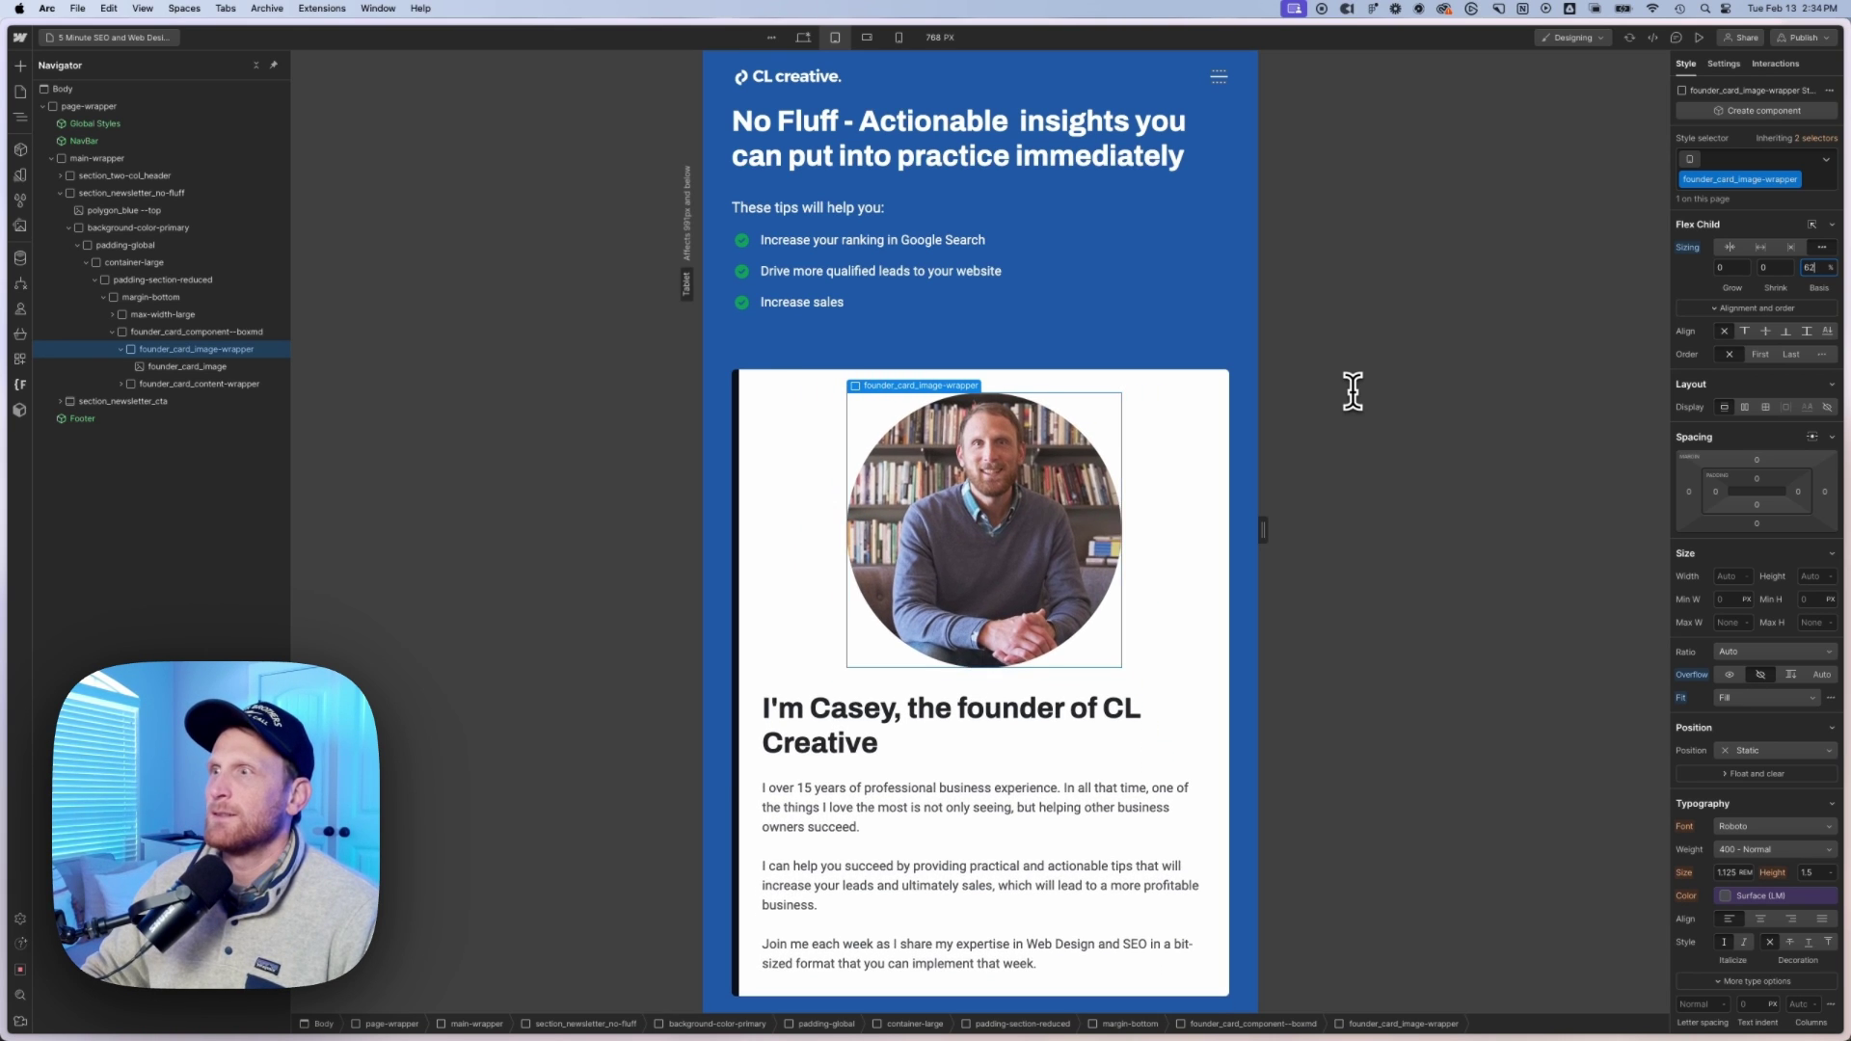
key(Down)
key(Down)
key(Down)
key(Down)
key(Down)
key(Down)
key(Down)
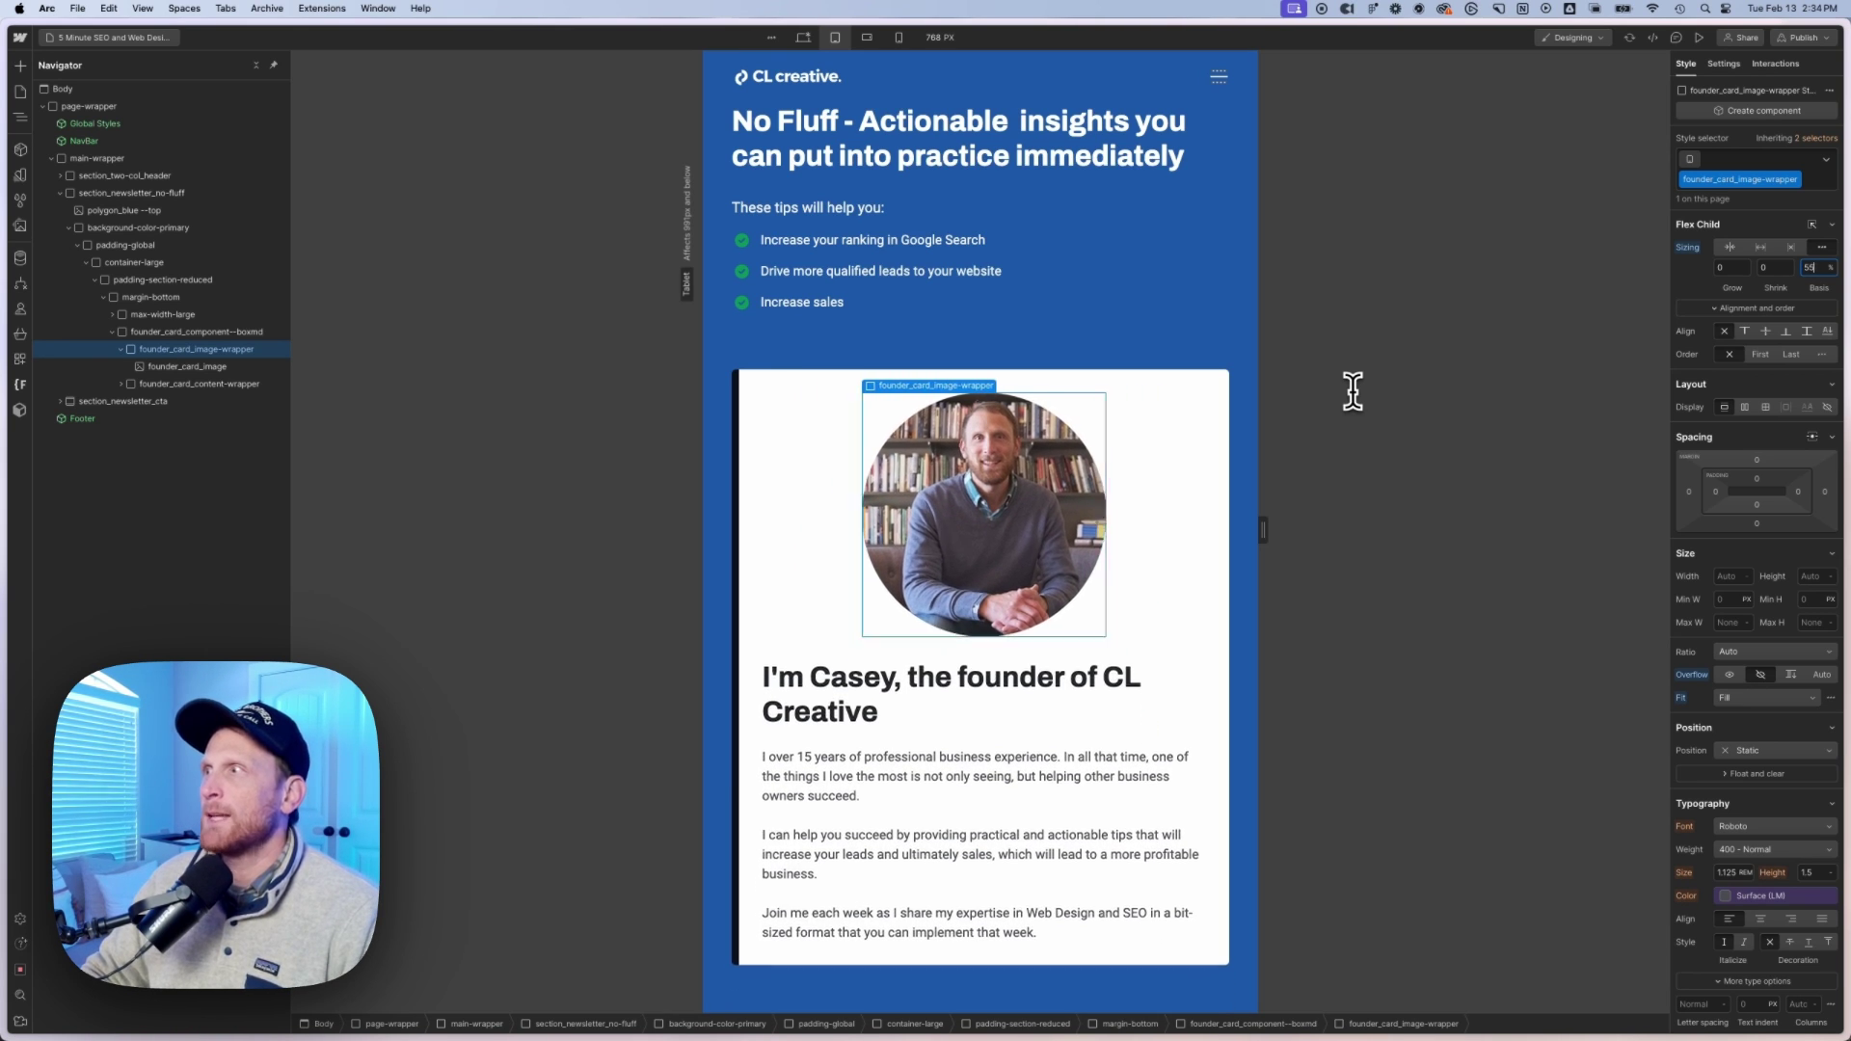
key(Down)
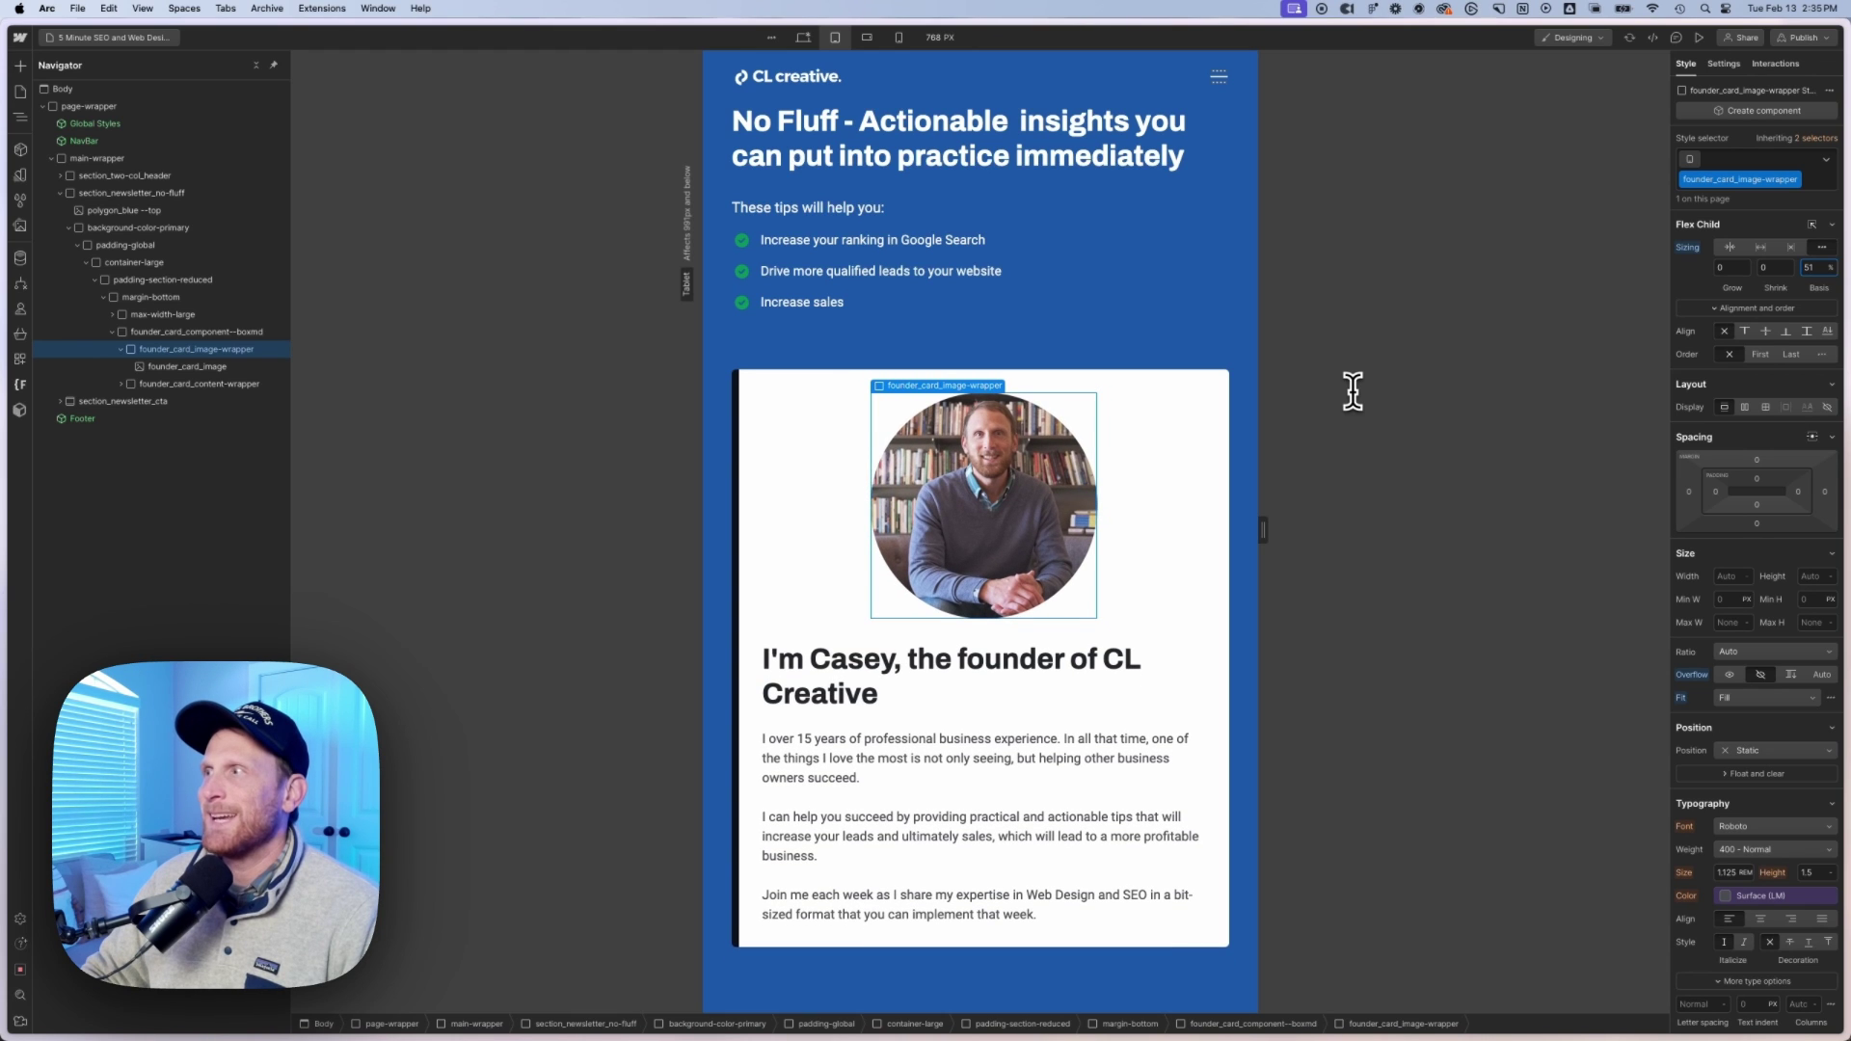
key(Down)
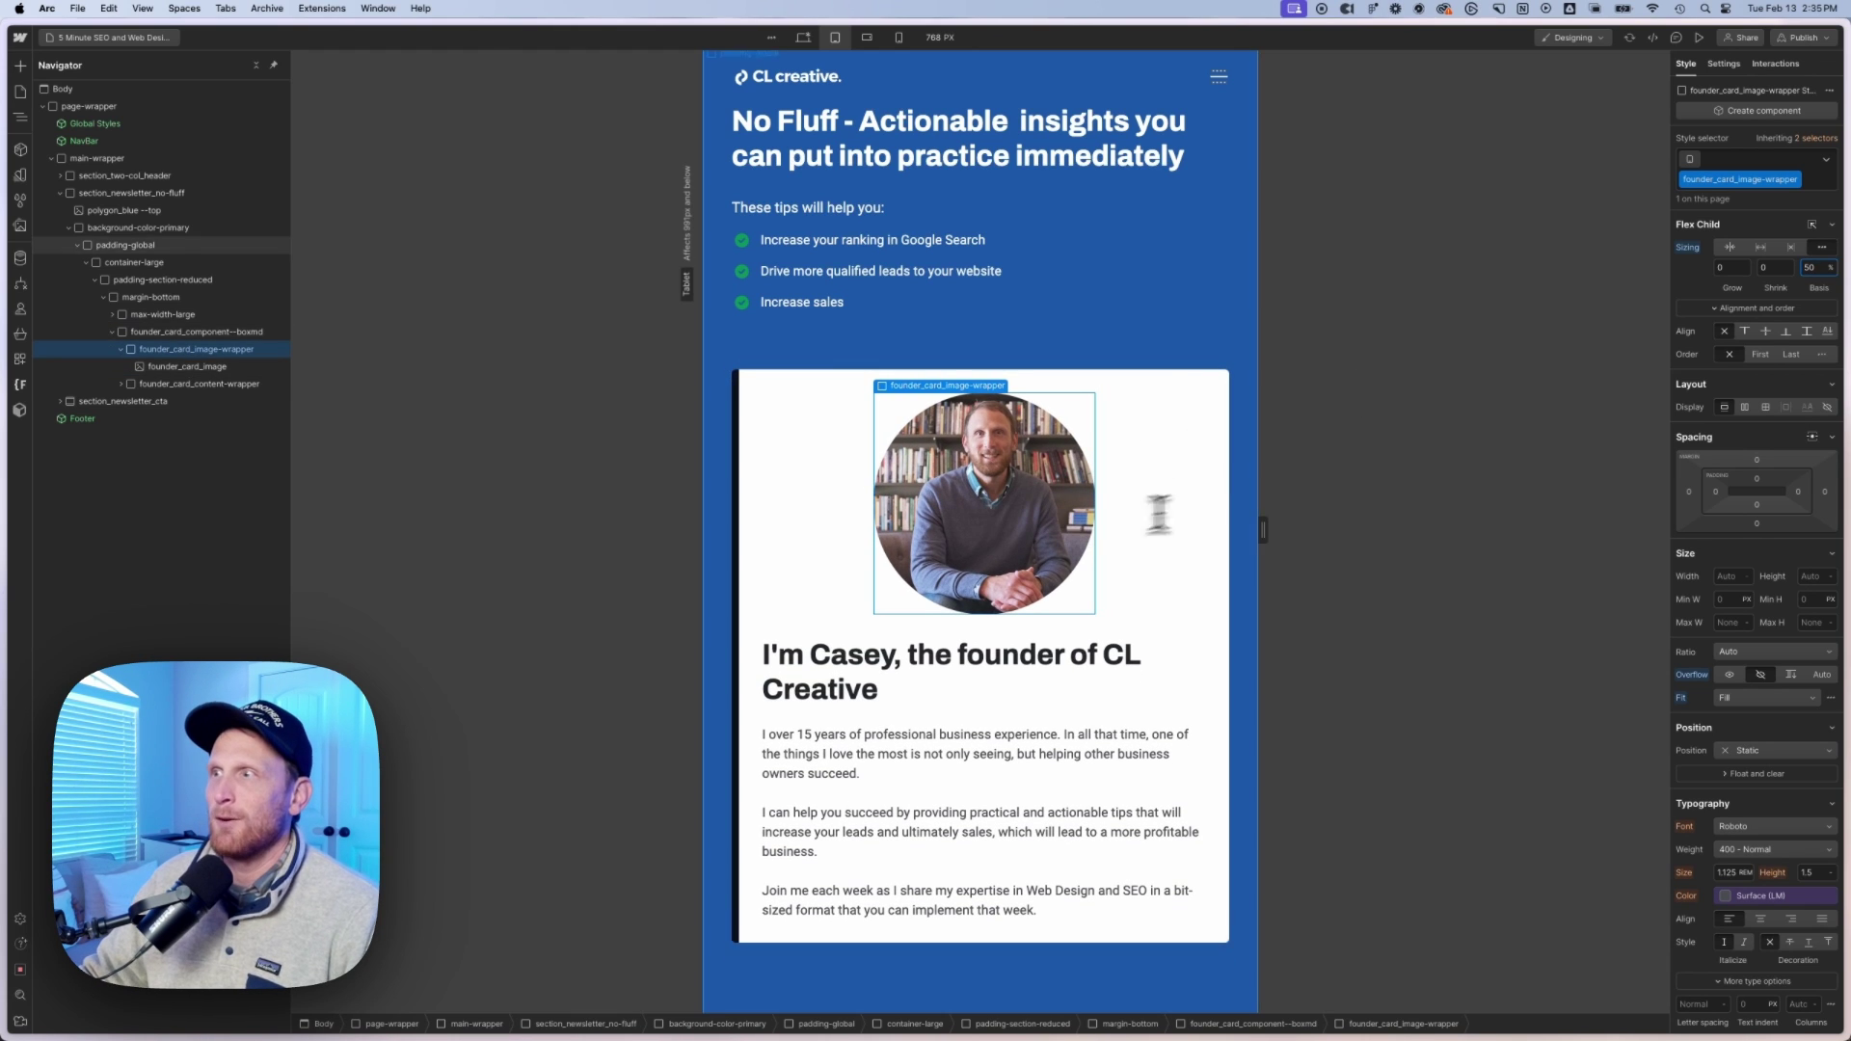
drag(1262, 529, 1172, 531)
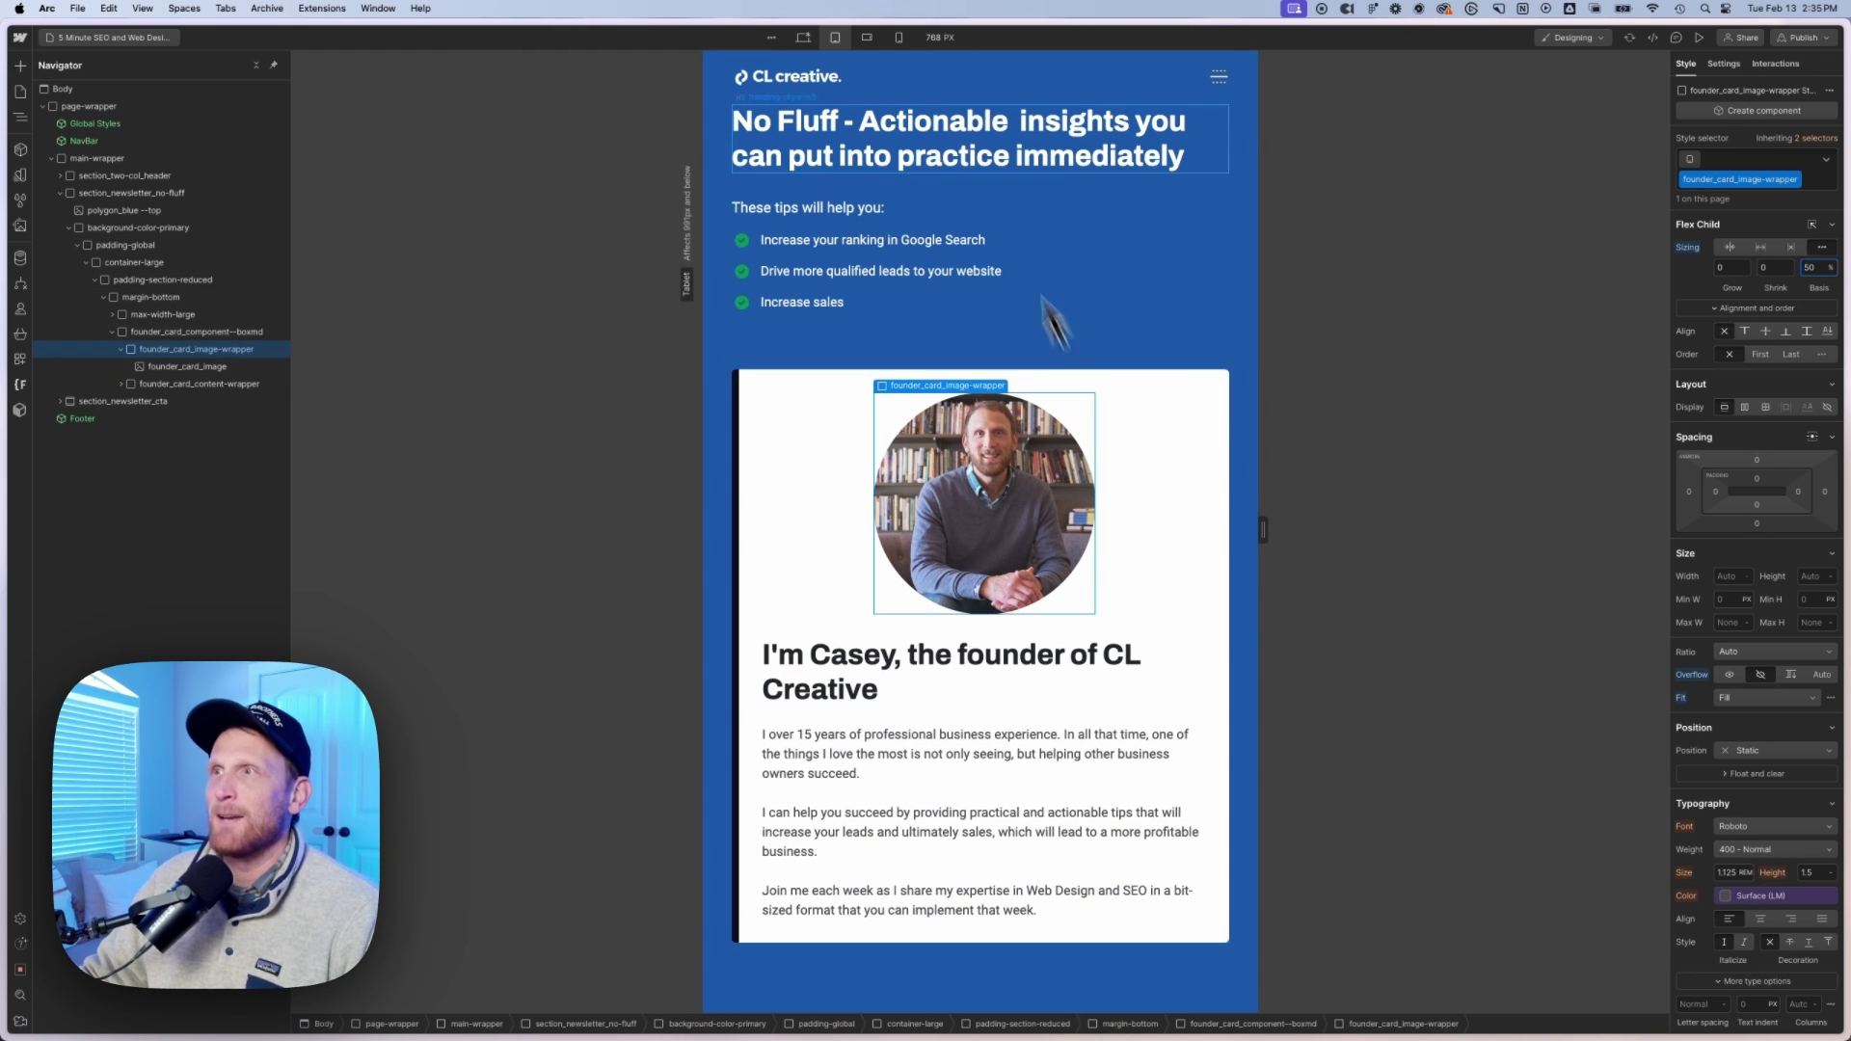
Step: Check the image wrapper's flex grow on the mobile landscape breakpoint and test the card at a canvas width of 588 px
click(871, 36)
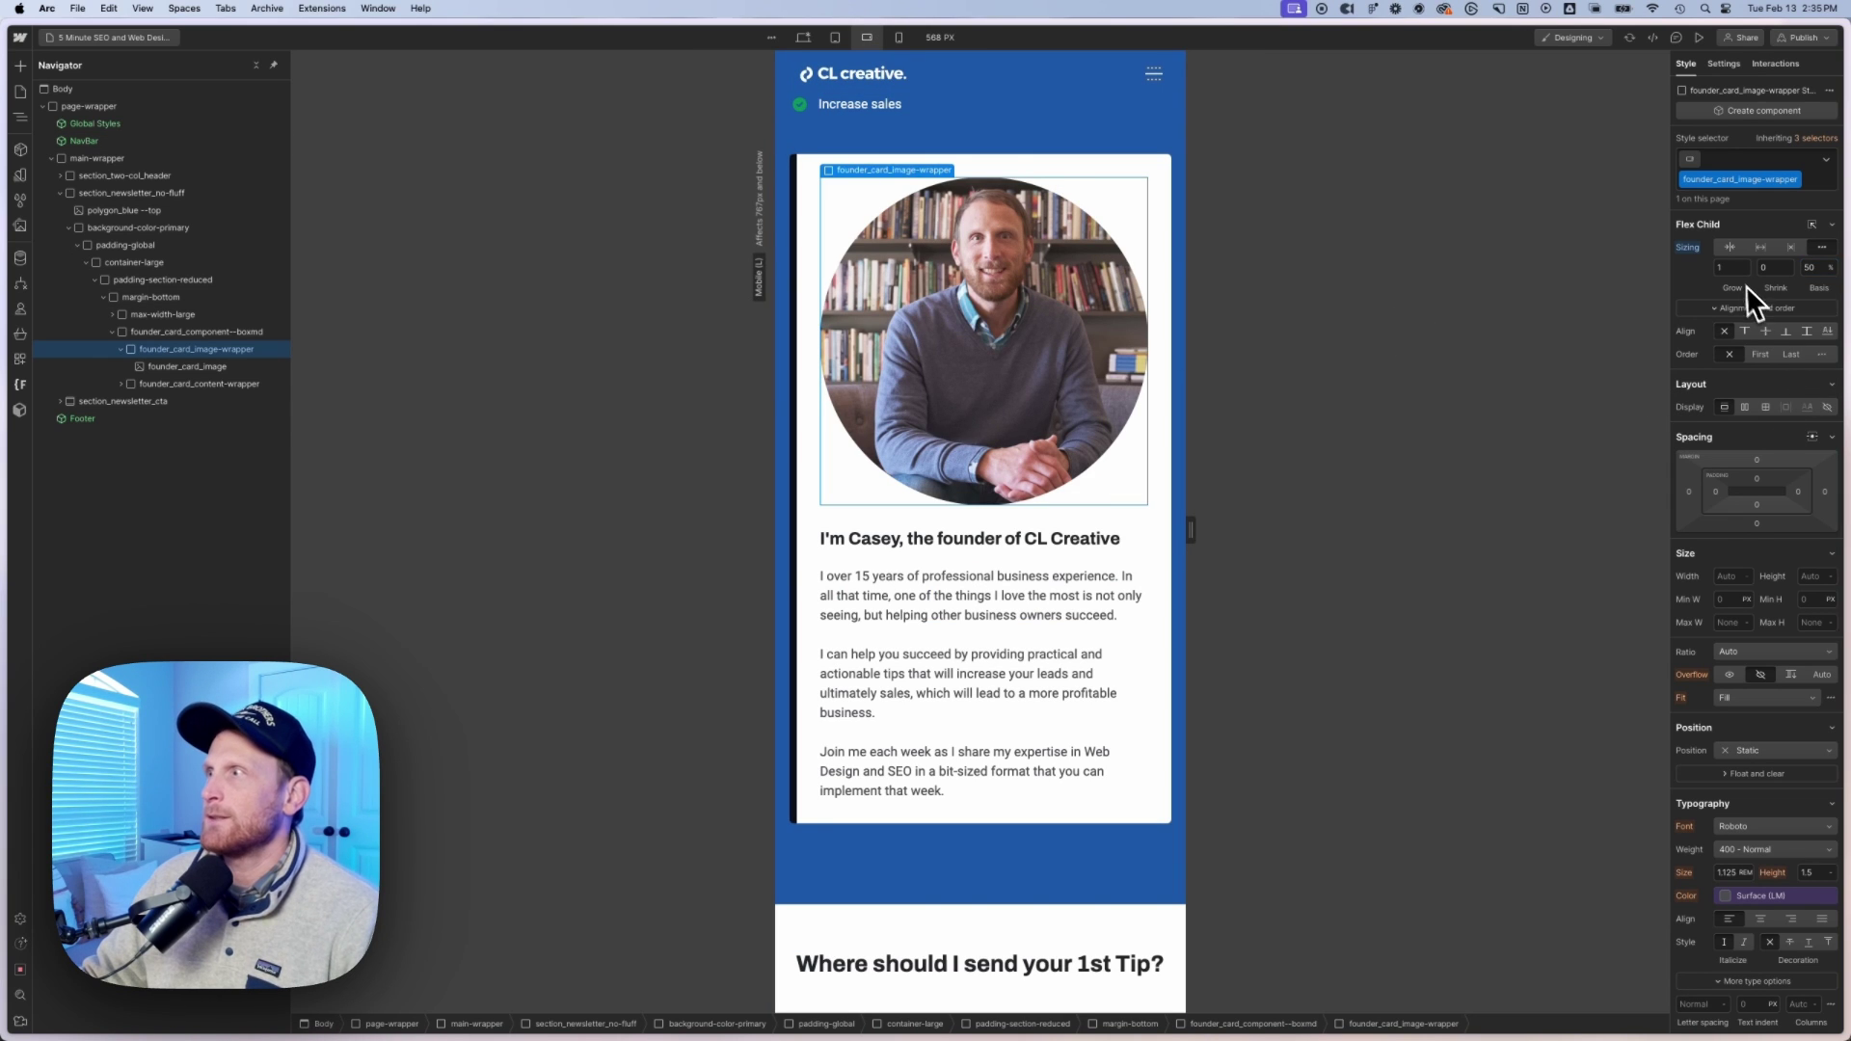
click(1719, 269)
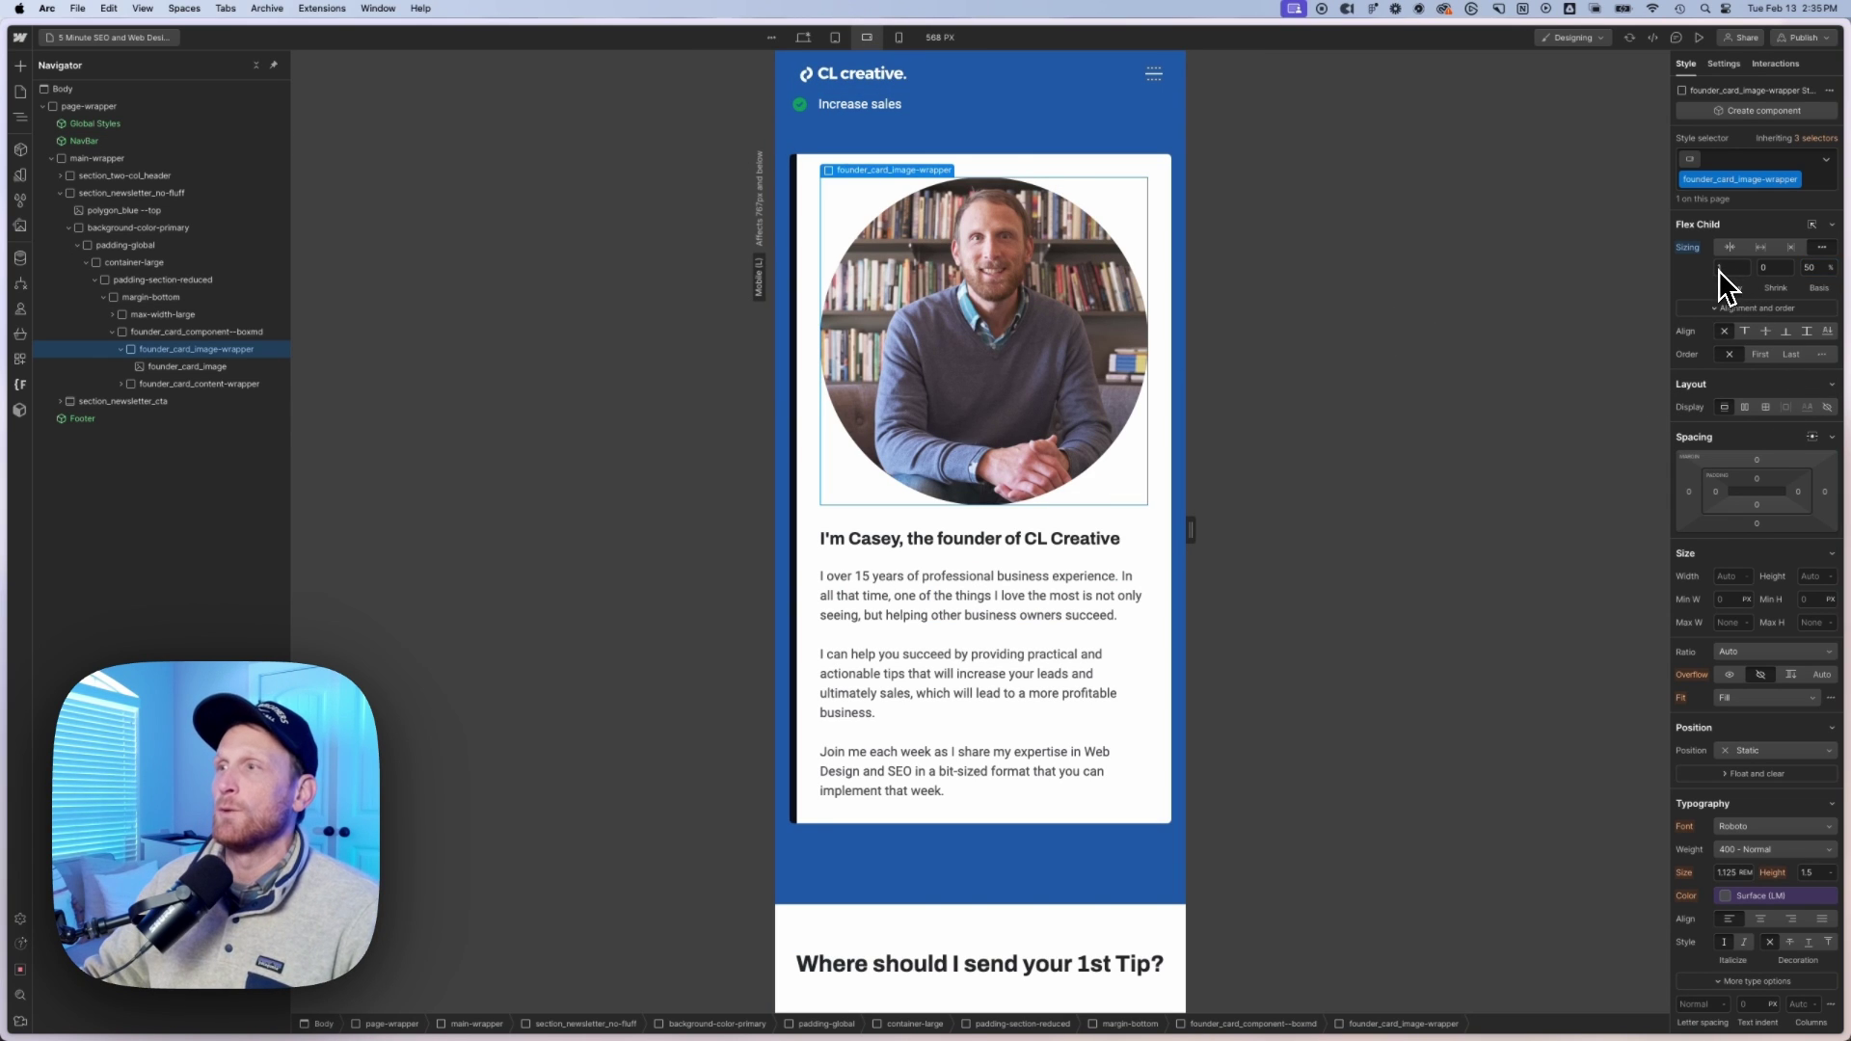
mouse_move(1191, 531)
mouse_down()
mouse_move(1166, 529)
mouse_move(1227, 530)
mouse_move(1198, 529)
mouse_up()
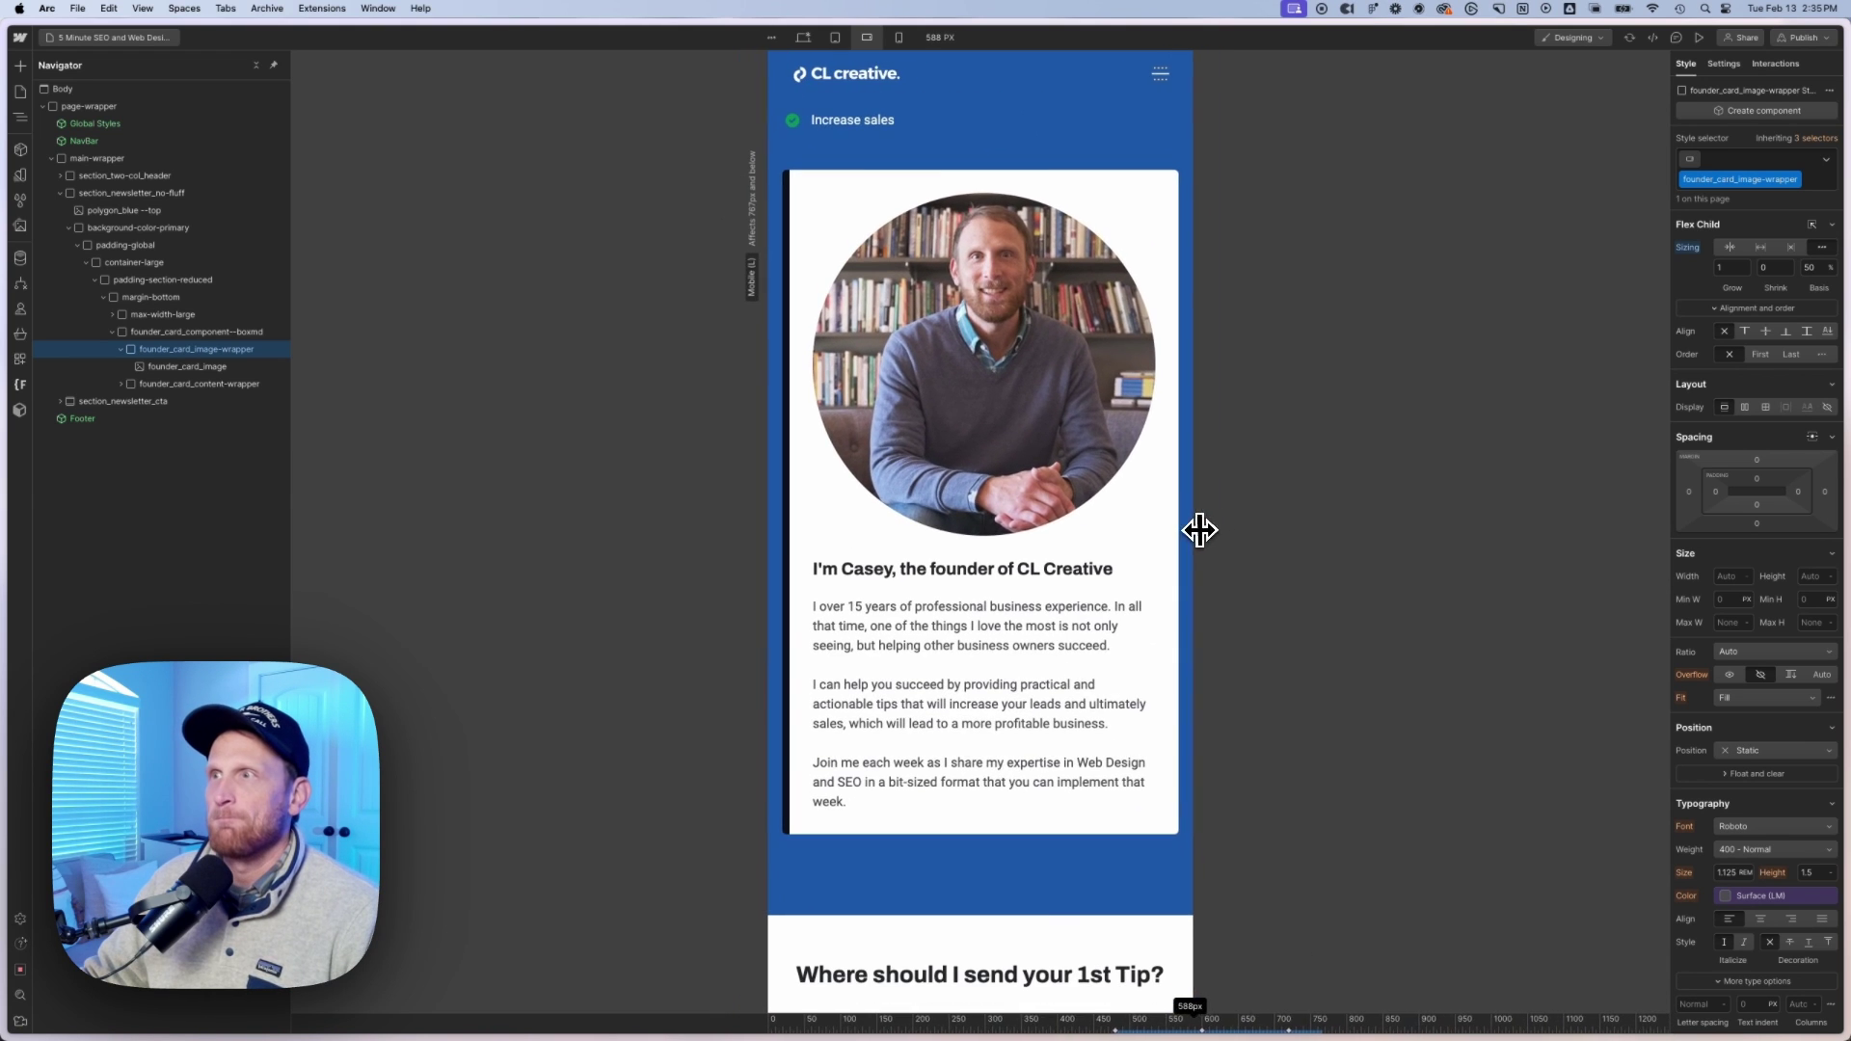
Step: On the mobile portrait breakpoint, try a flex grow of 1 on the image wrapper at canvas widths up to 428 px and restore it to 0
click(899, 39)
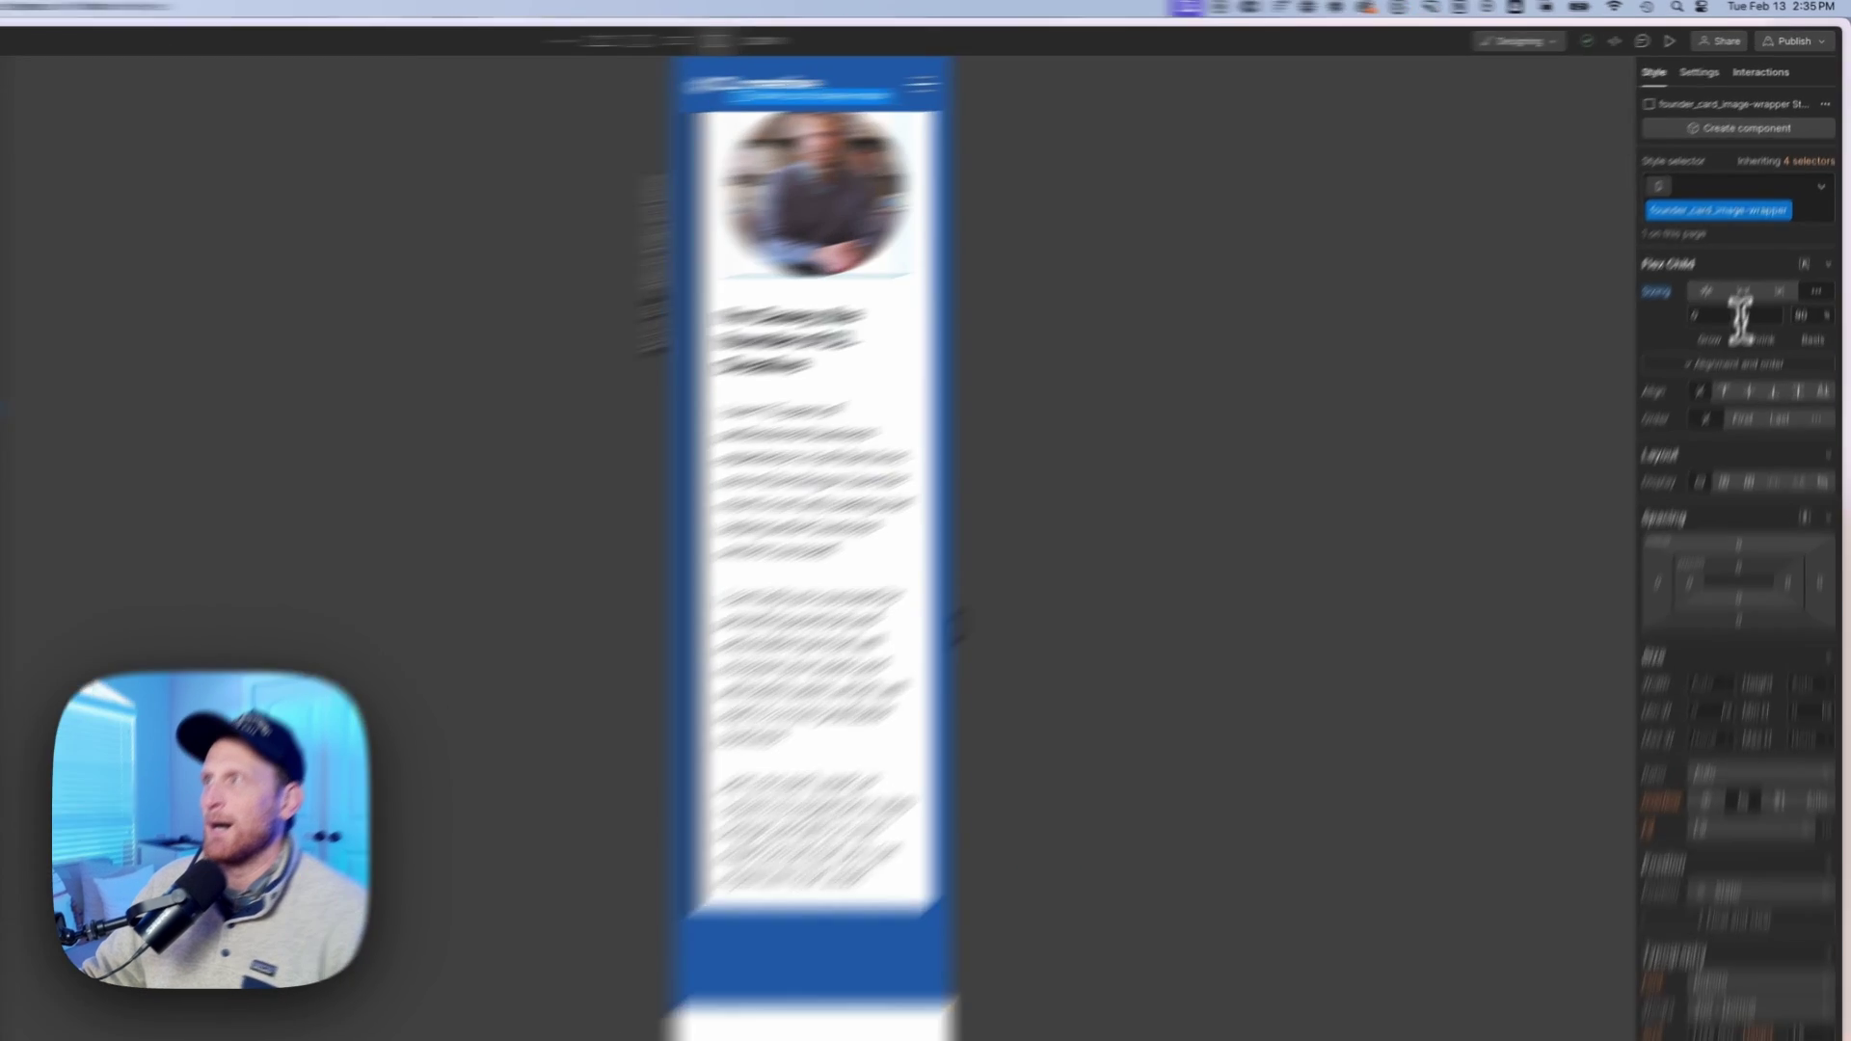
click(1733, 268)
text(1)
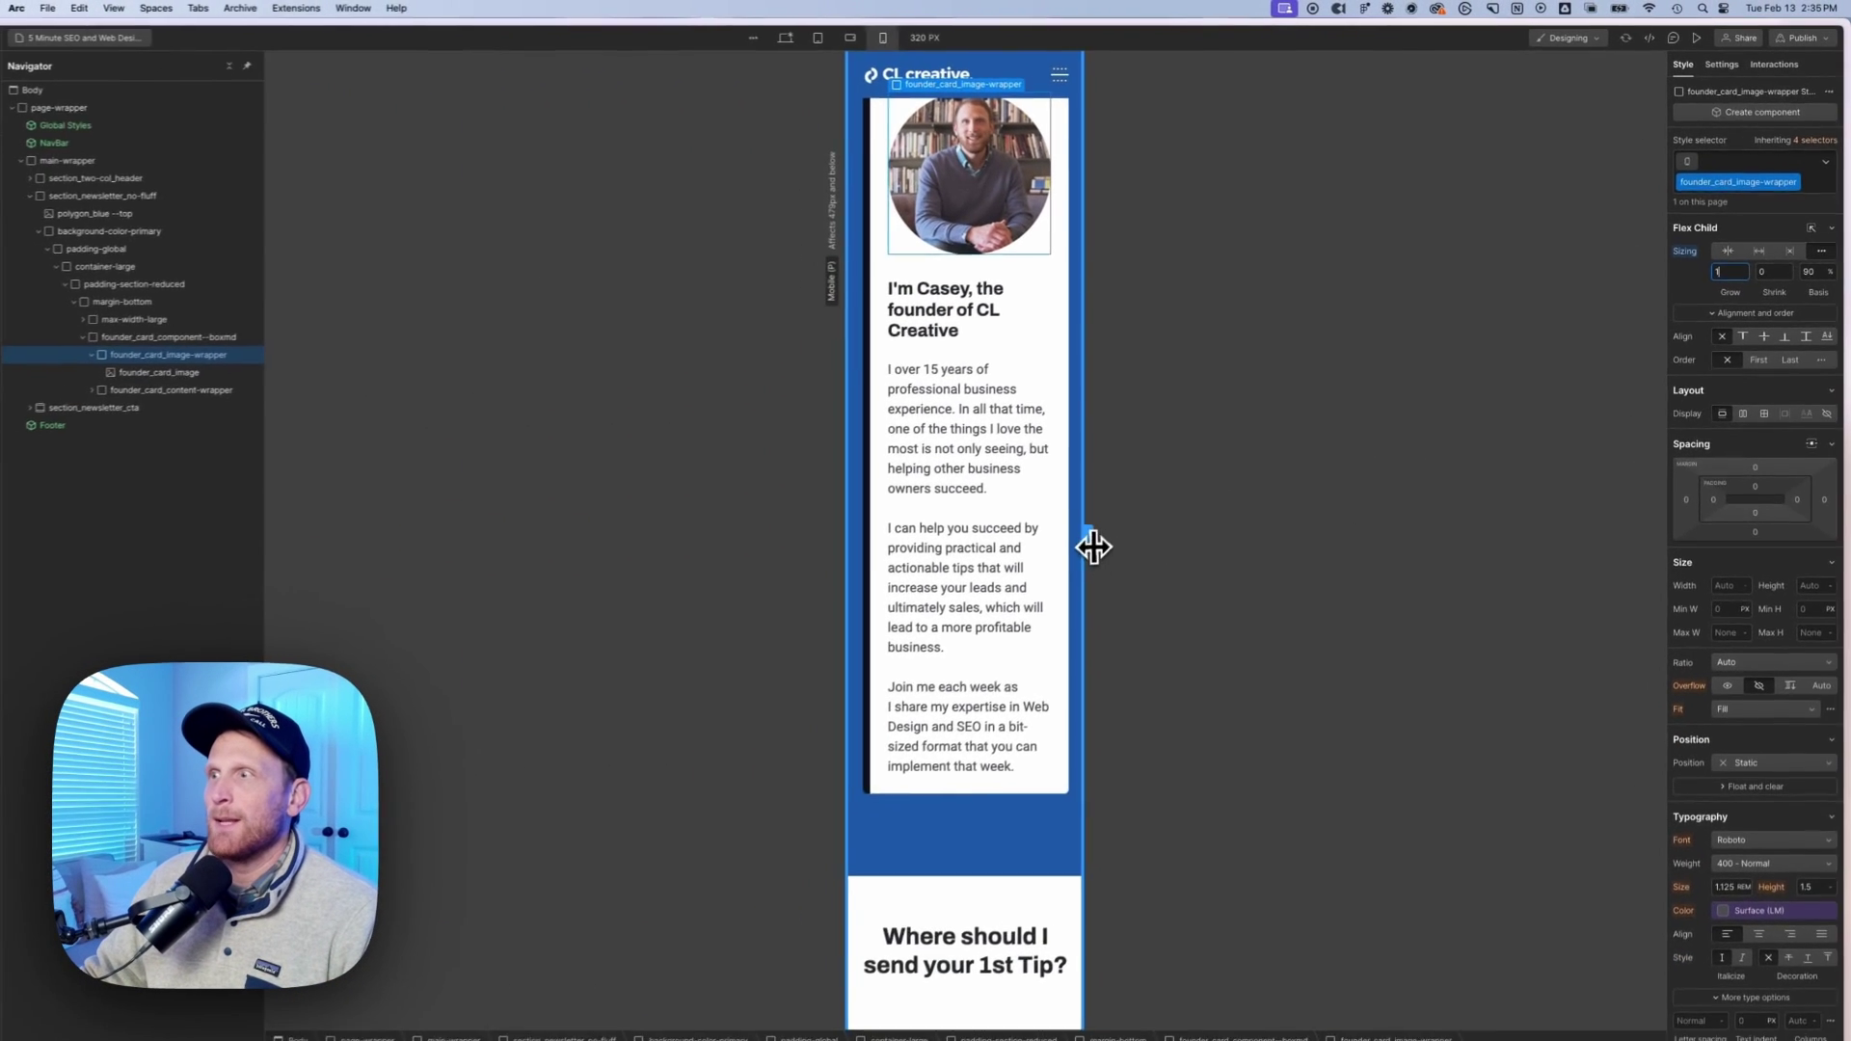
drag(337, 1036, 426, 1040)
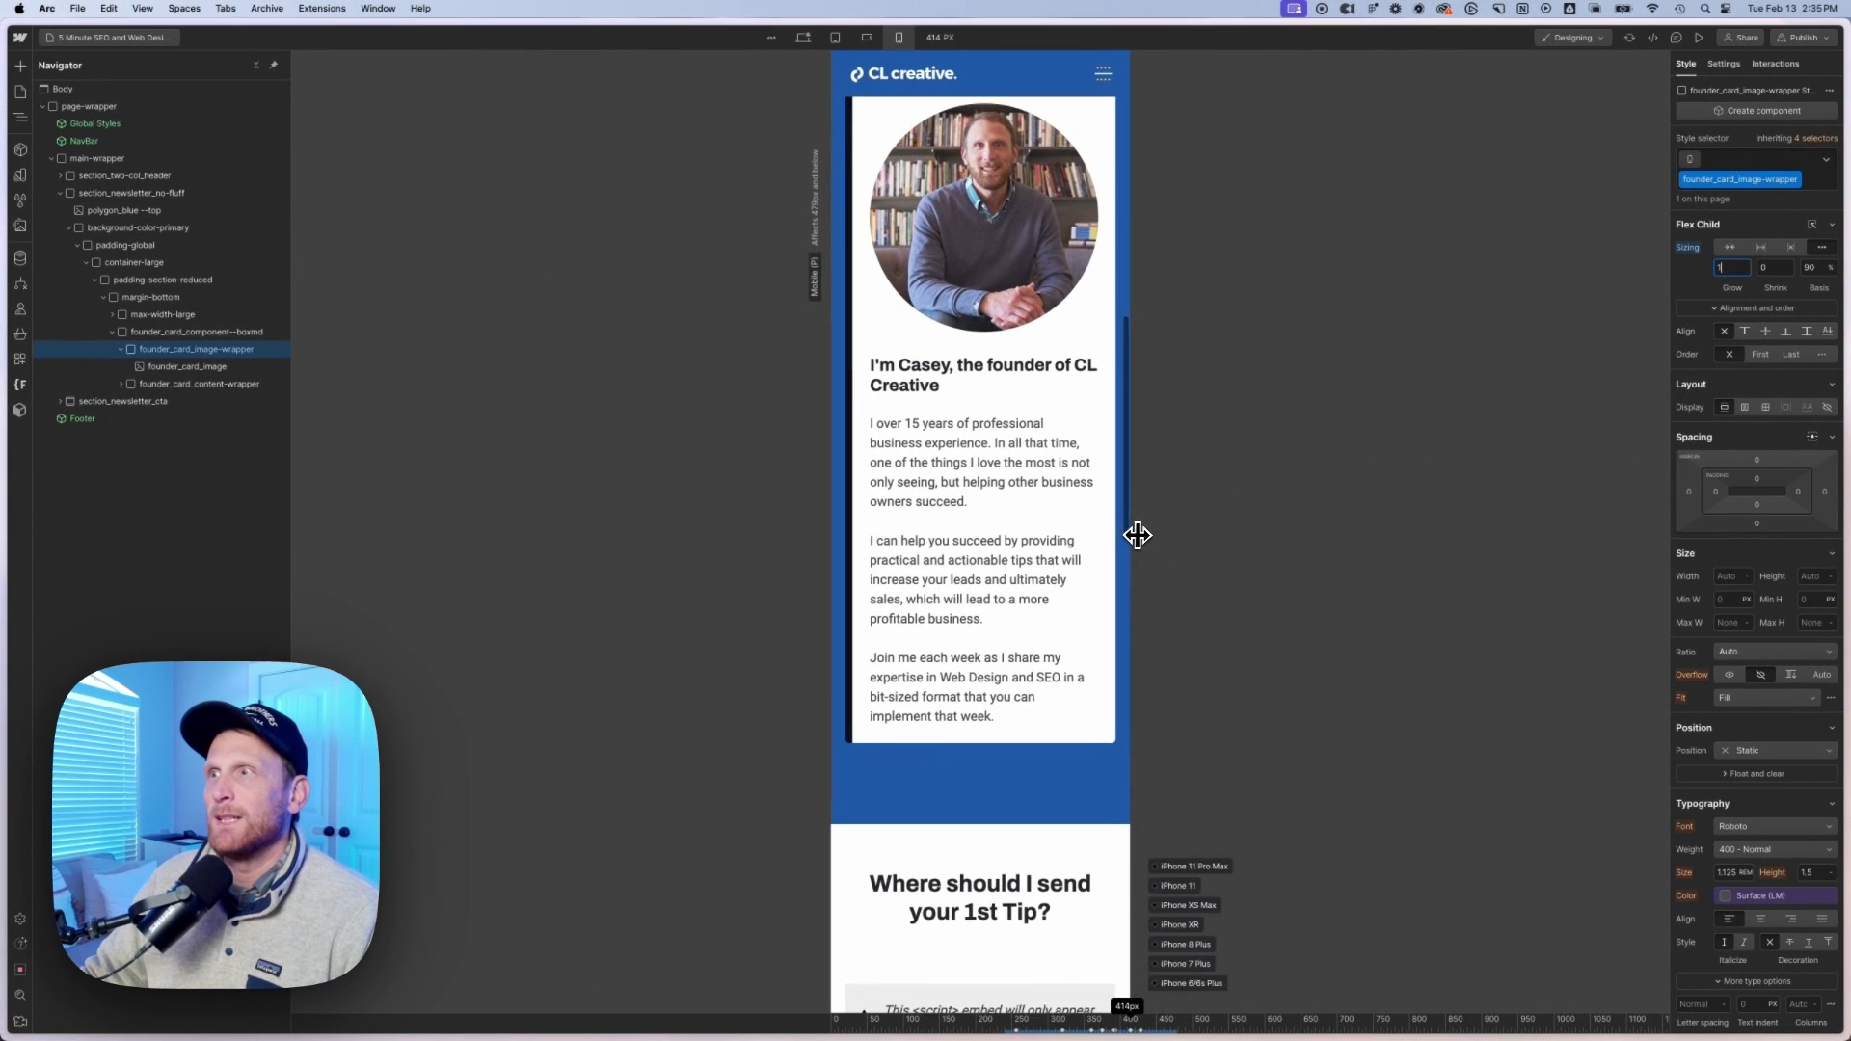
drag(1138, 535, 1141, 533)
scroll(1074, 528, up, 3)
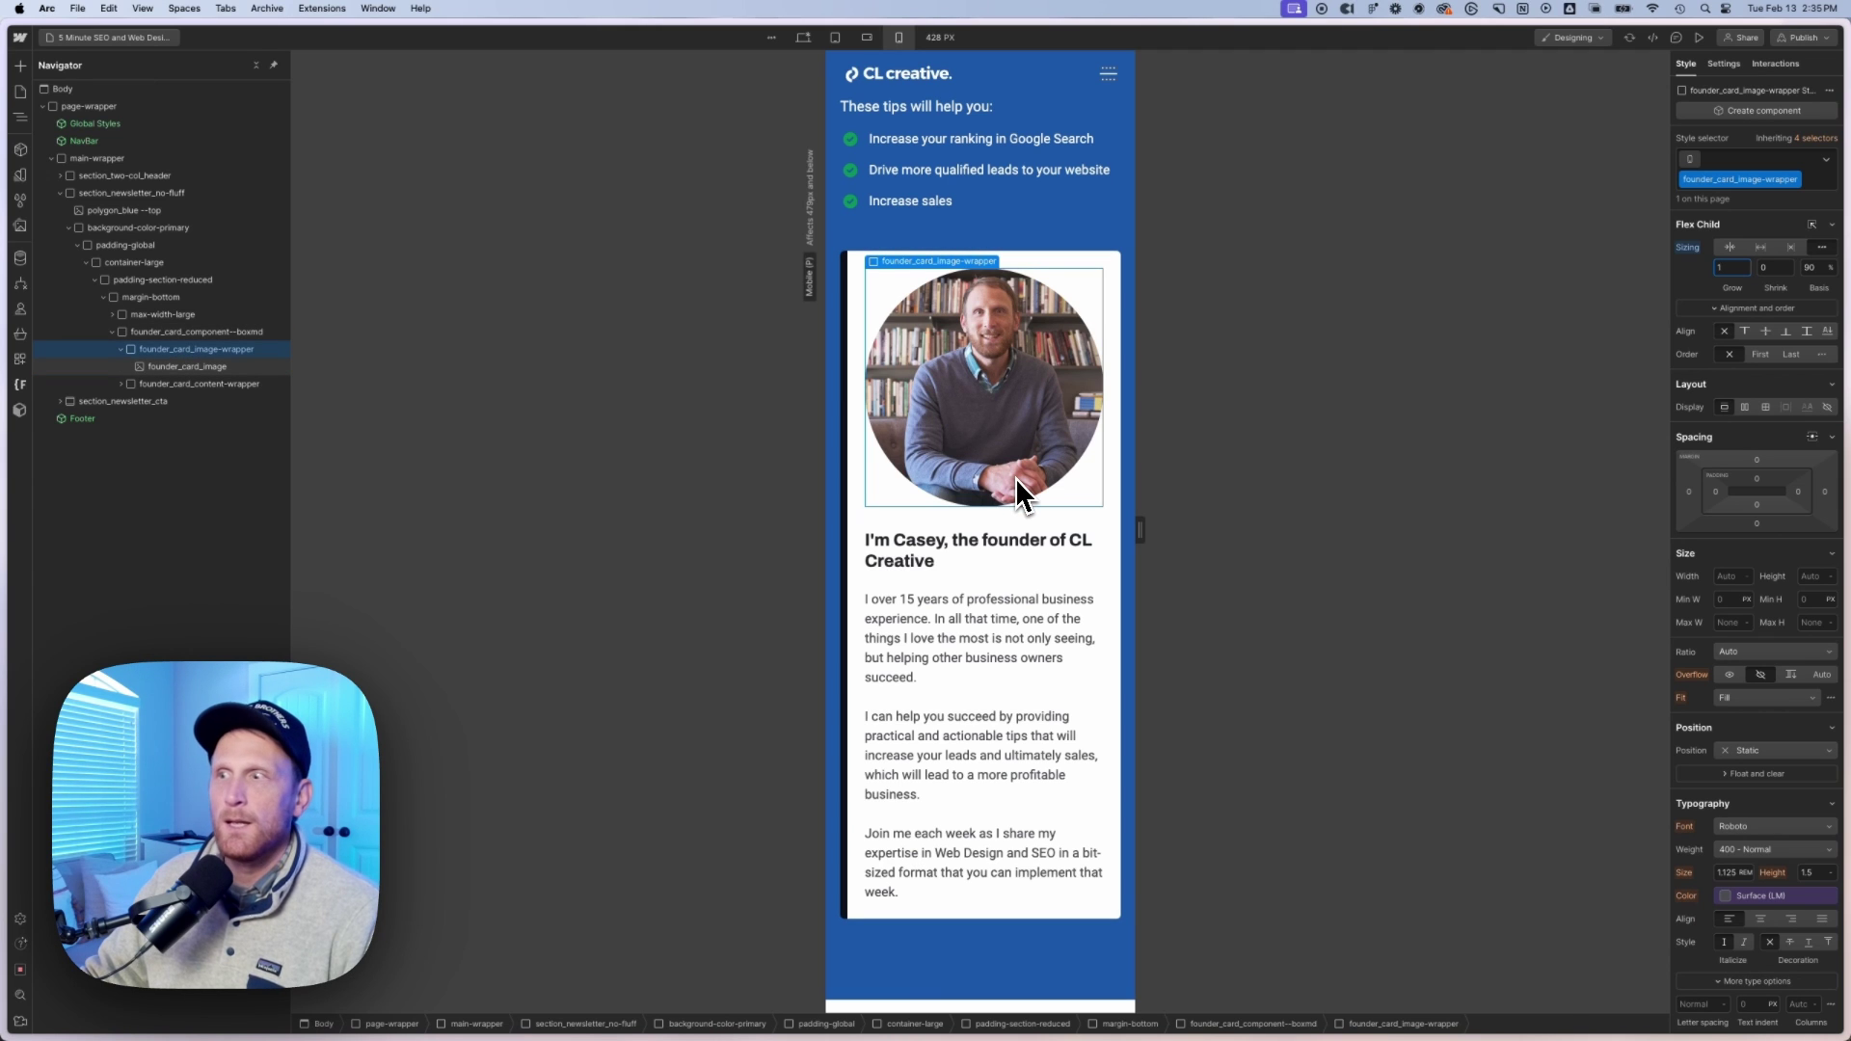
mouse_move(1140, 533)
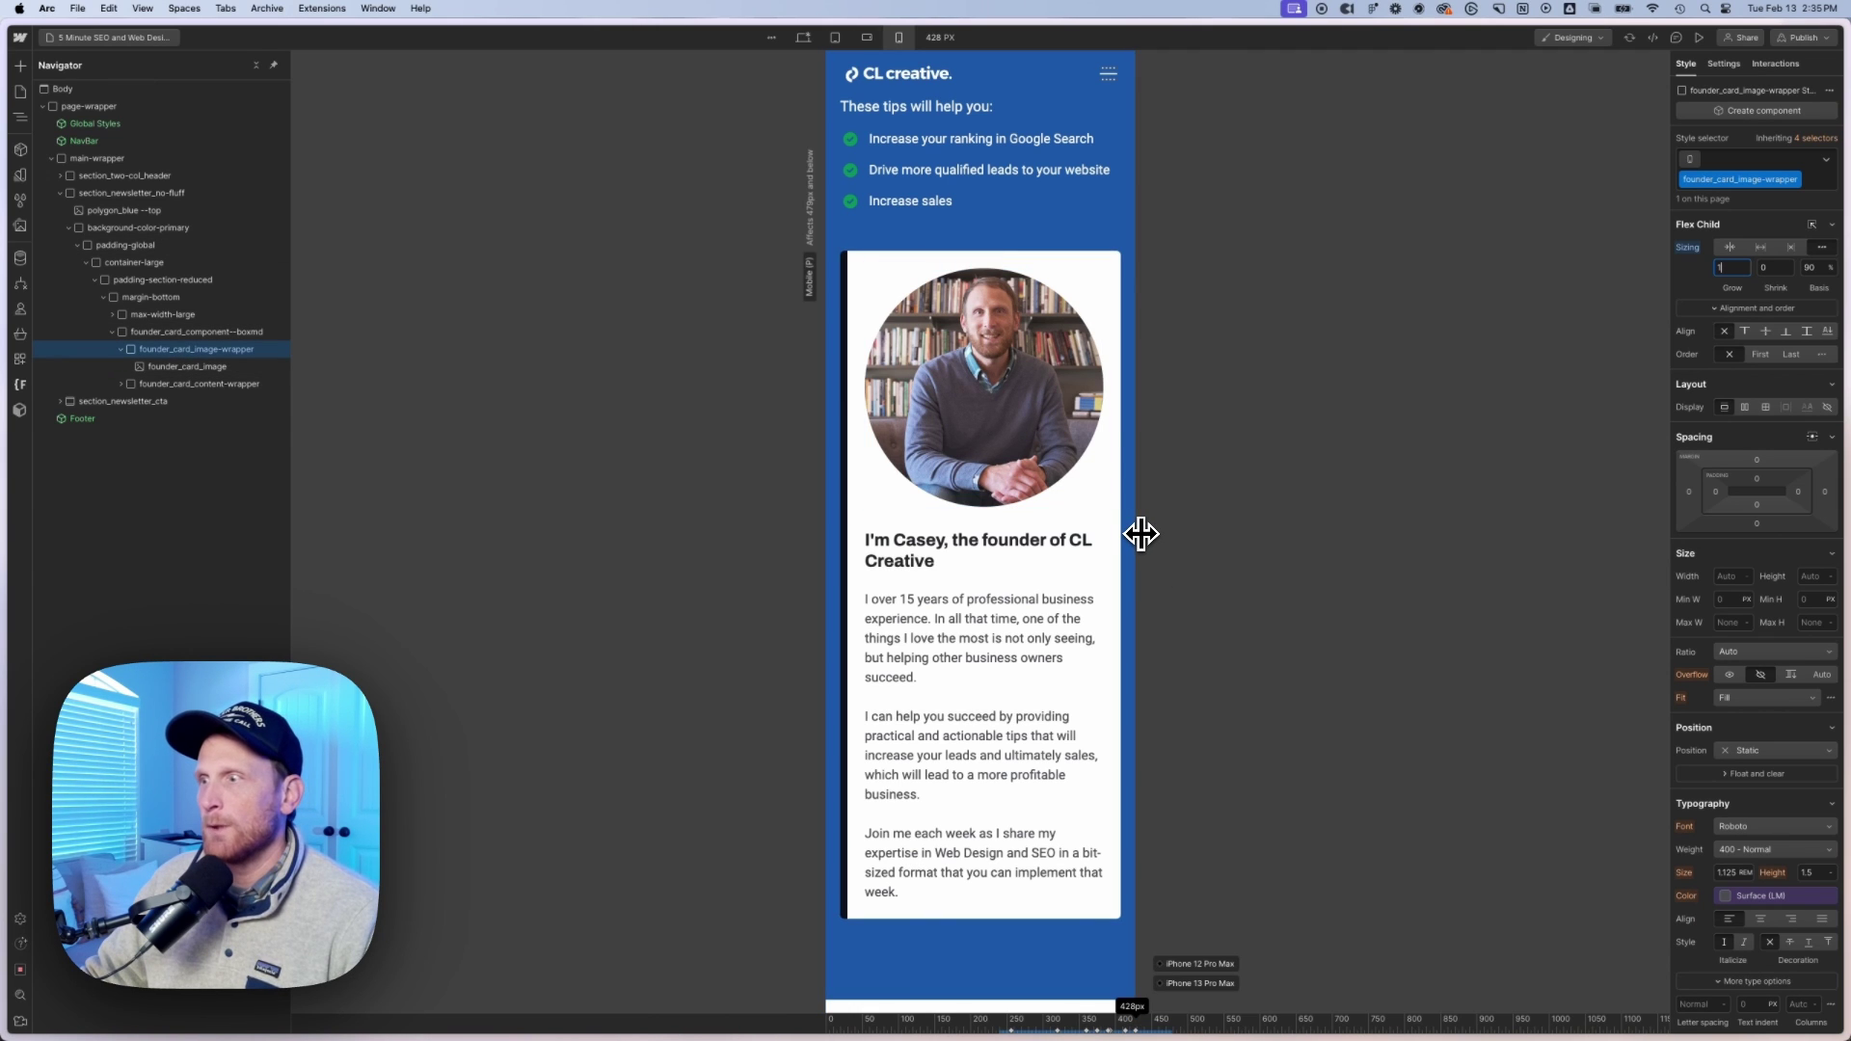
drag(1141, 533, 1127, 533)
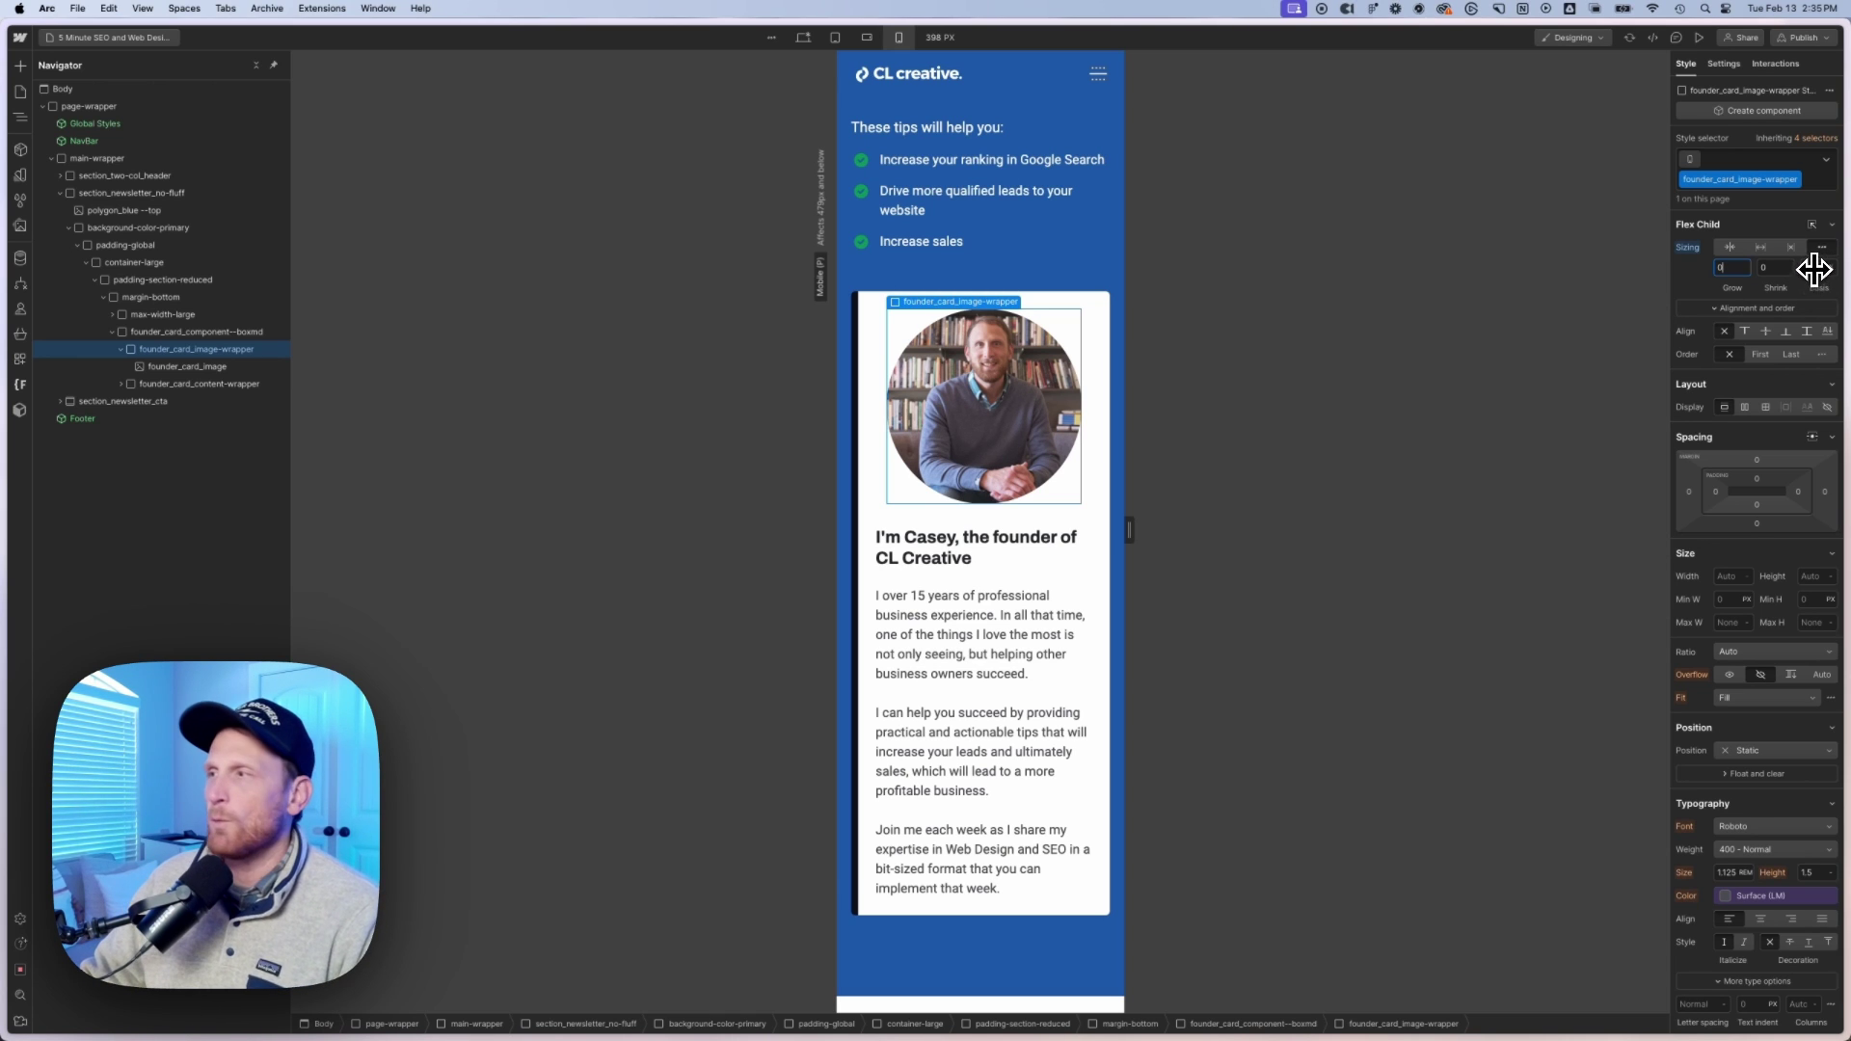
Step: Check the image wrapper's width setting against its flex basis on the mobile portrait breakpoint
mouse_move(1728, 579)
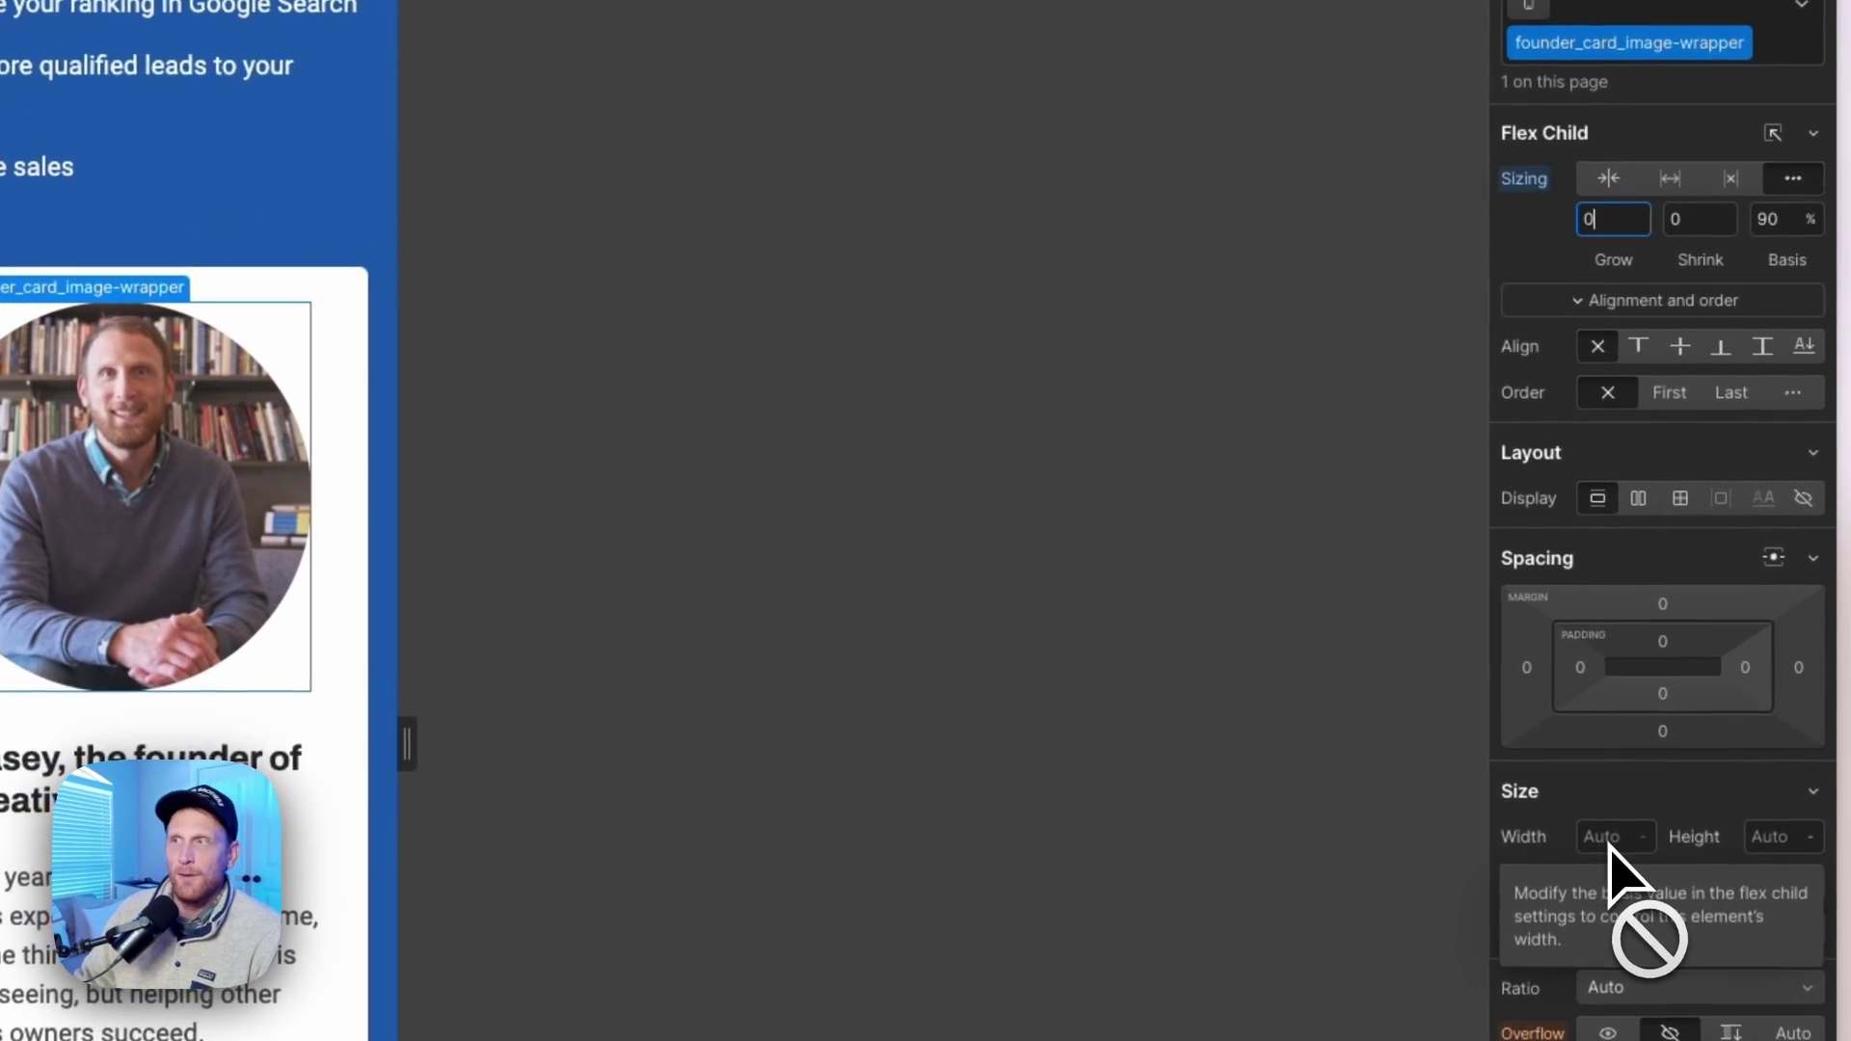
click(1608, 850)
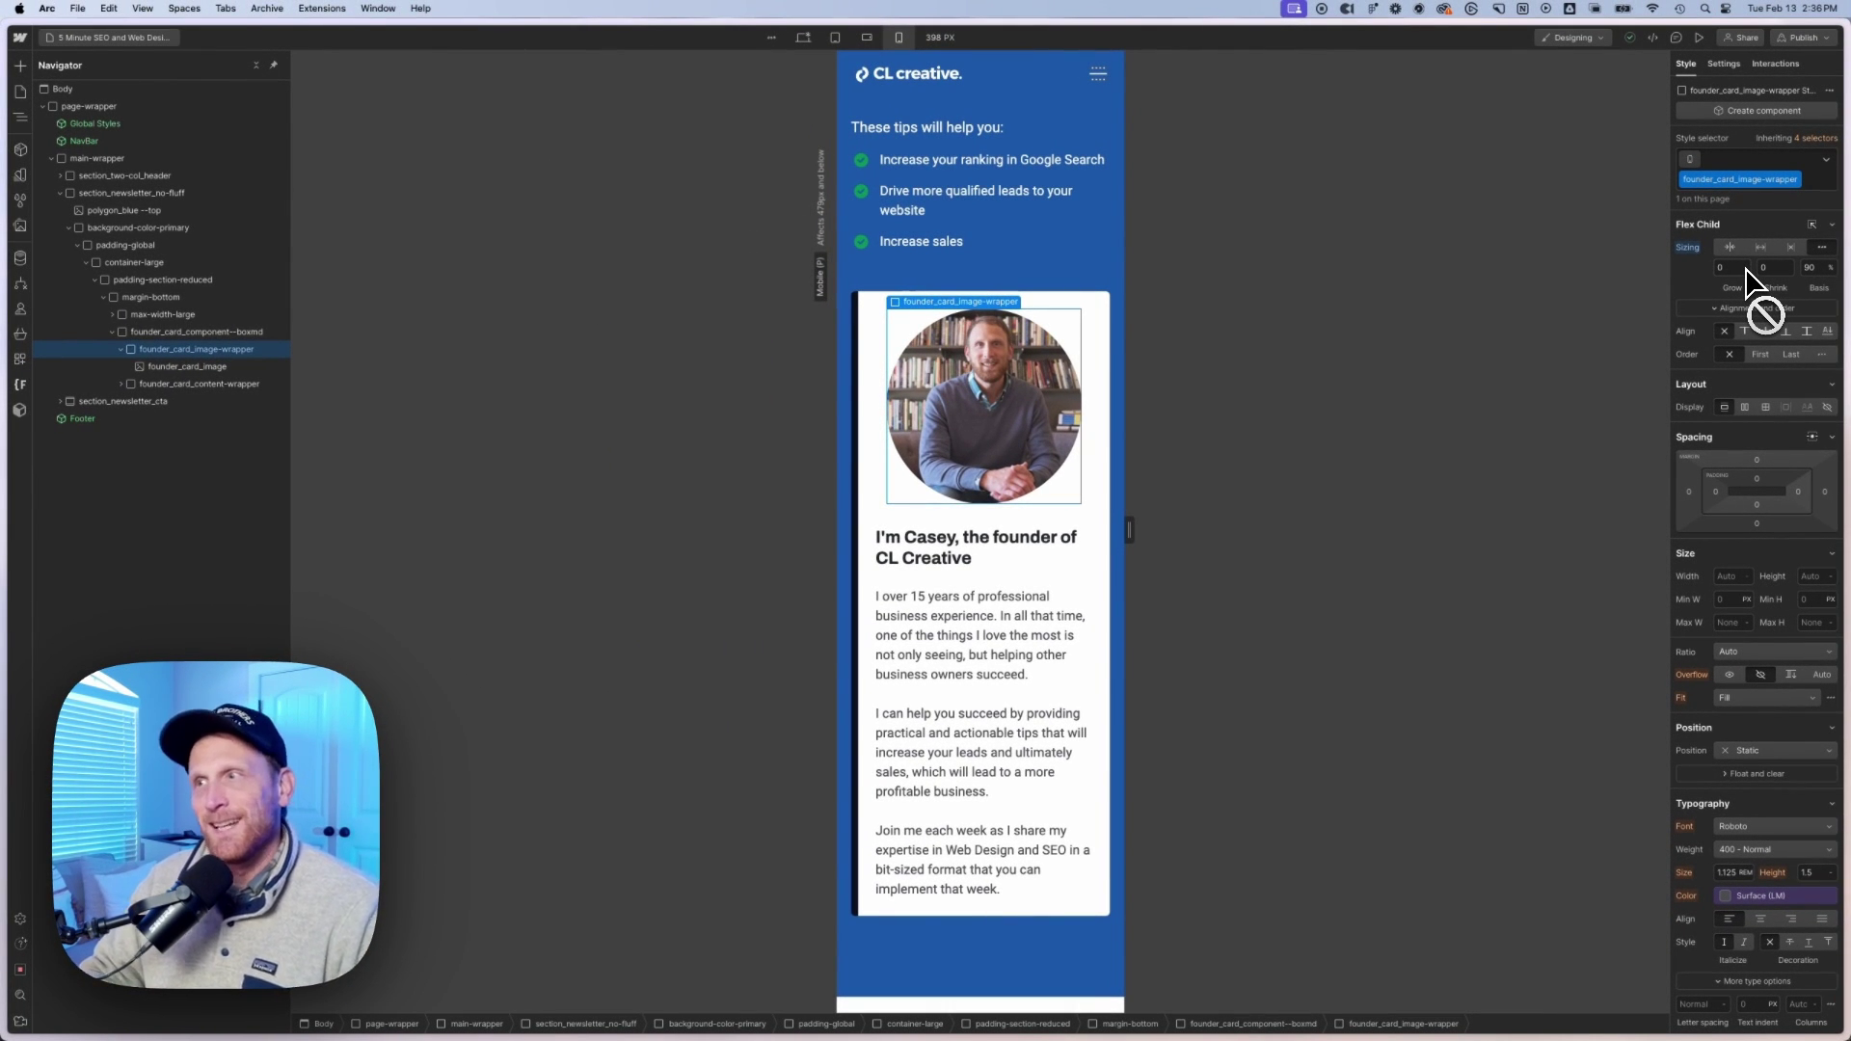
scroll(1753, 281, down, 1)
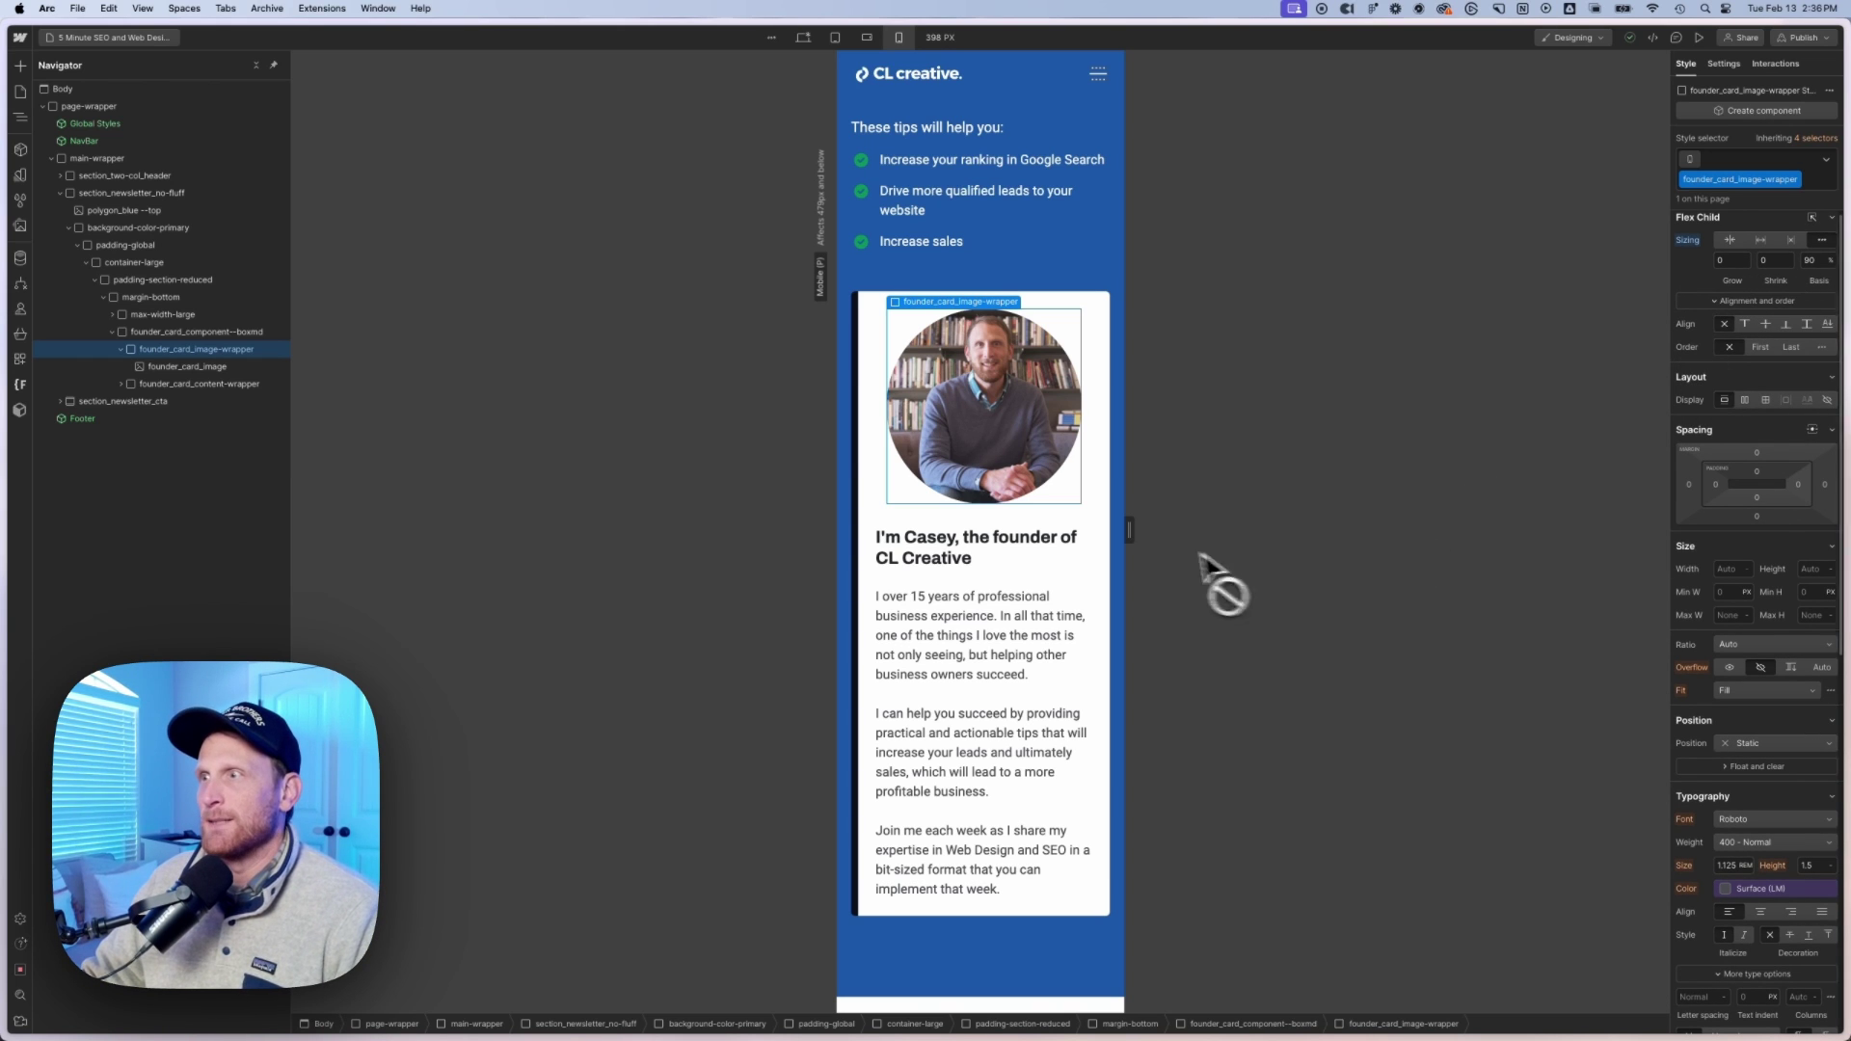
Step: Return to the desktop breakpoint and test the founder card's wrapping at canvas widths between 992 px and 1520 px
click(808, 38)
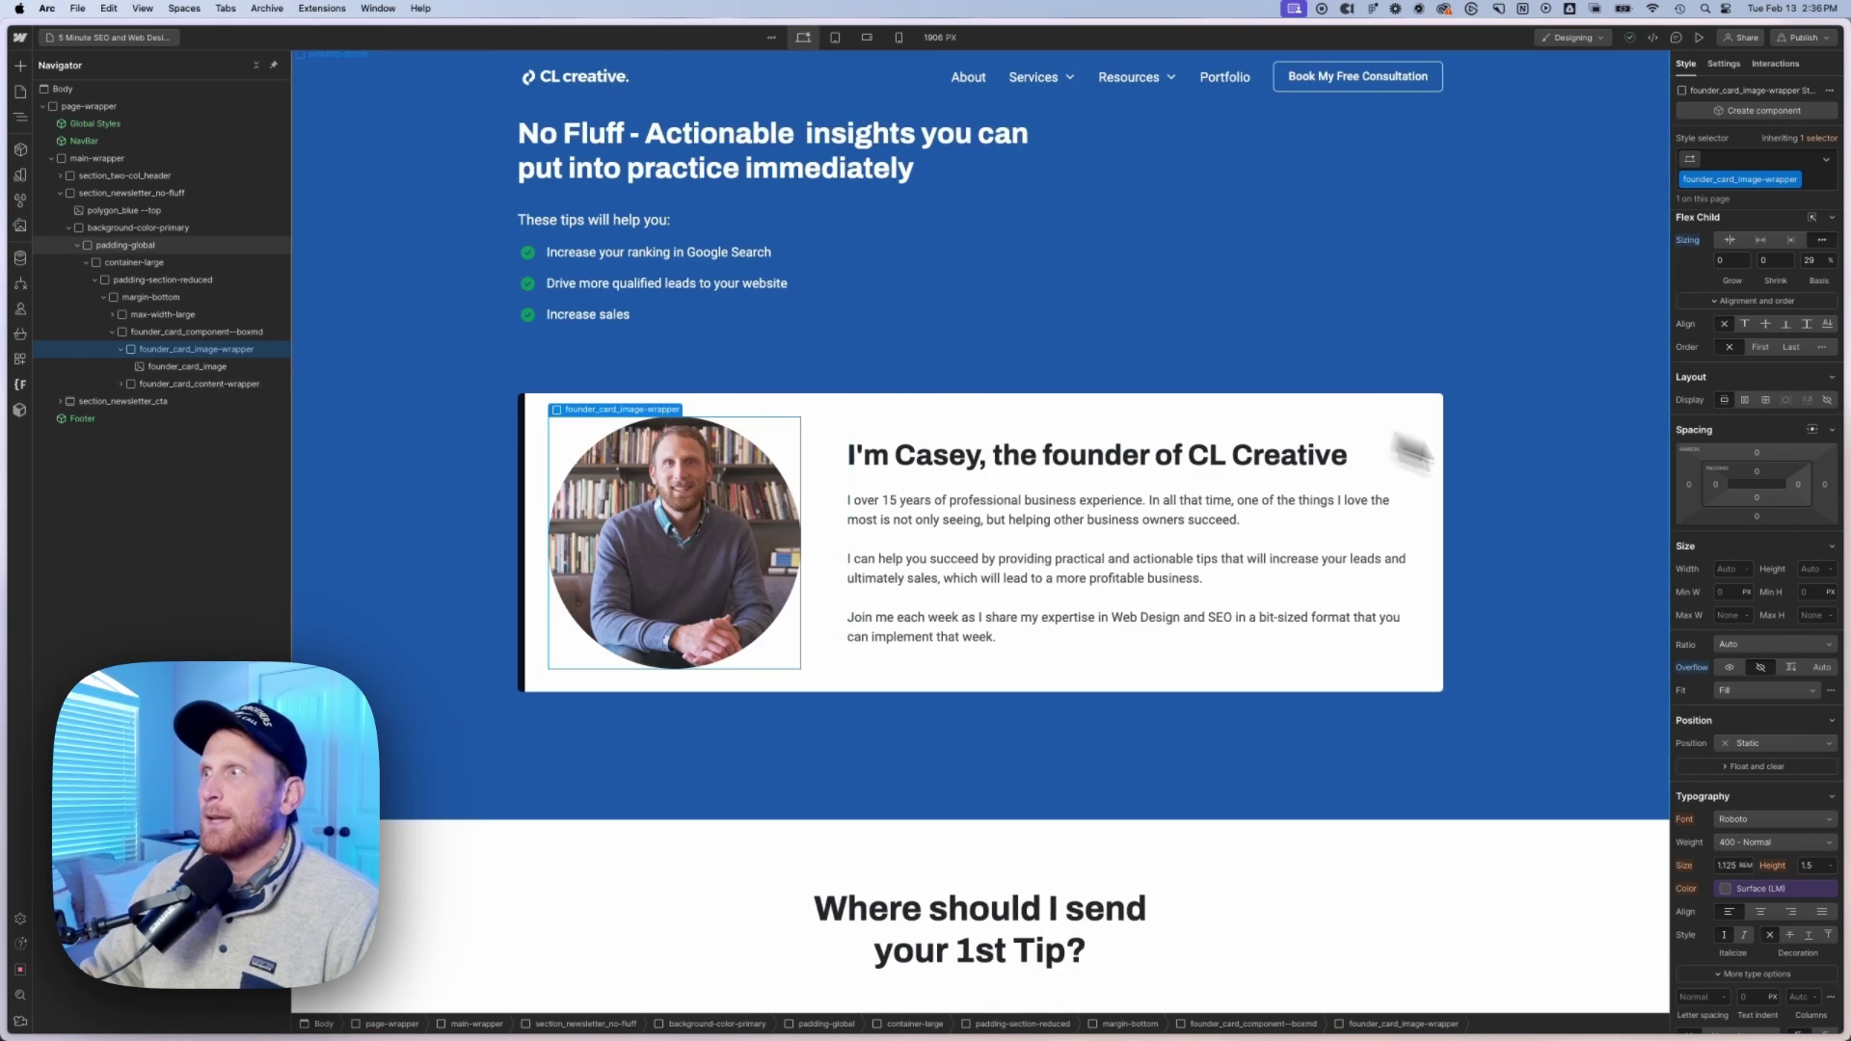
drag(1669, 479, 1124, 446)
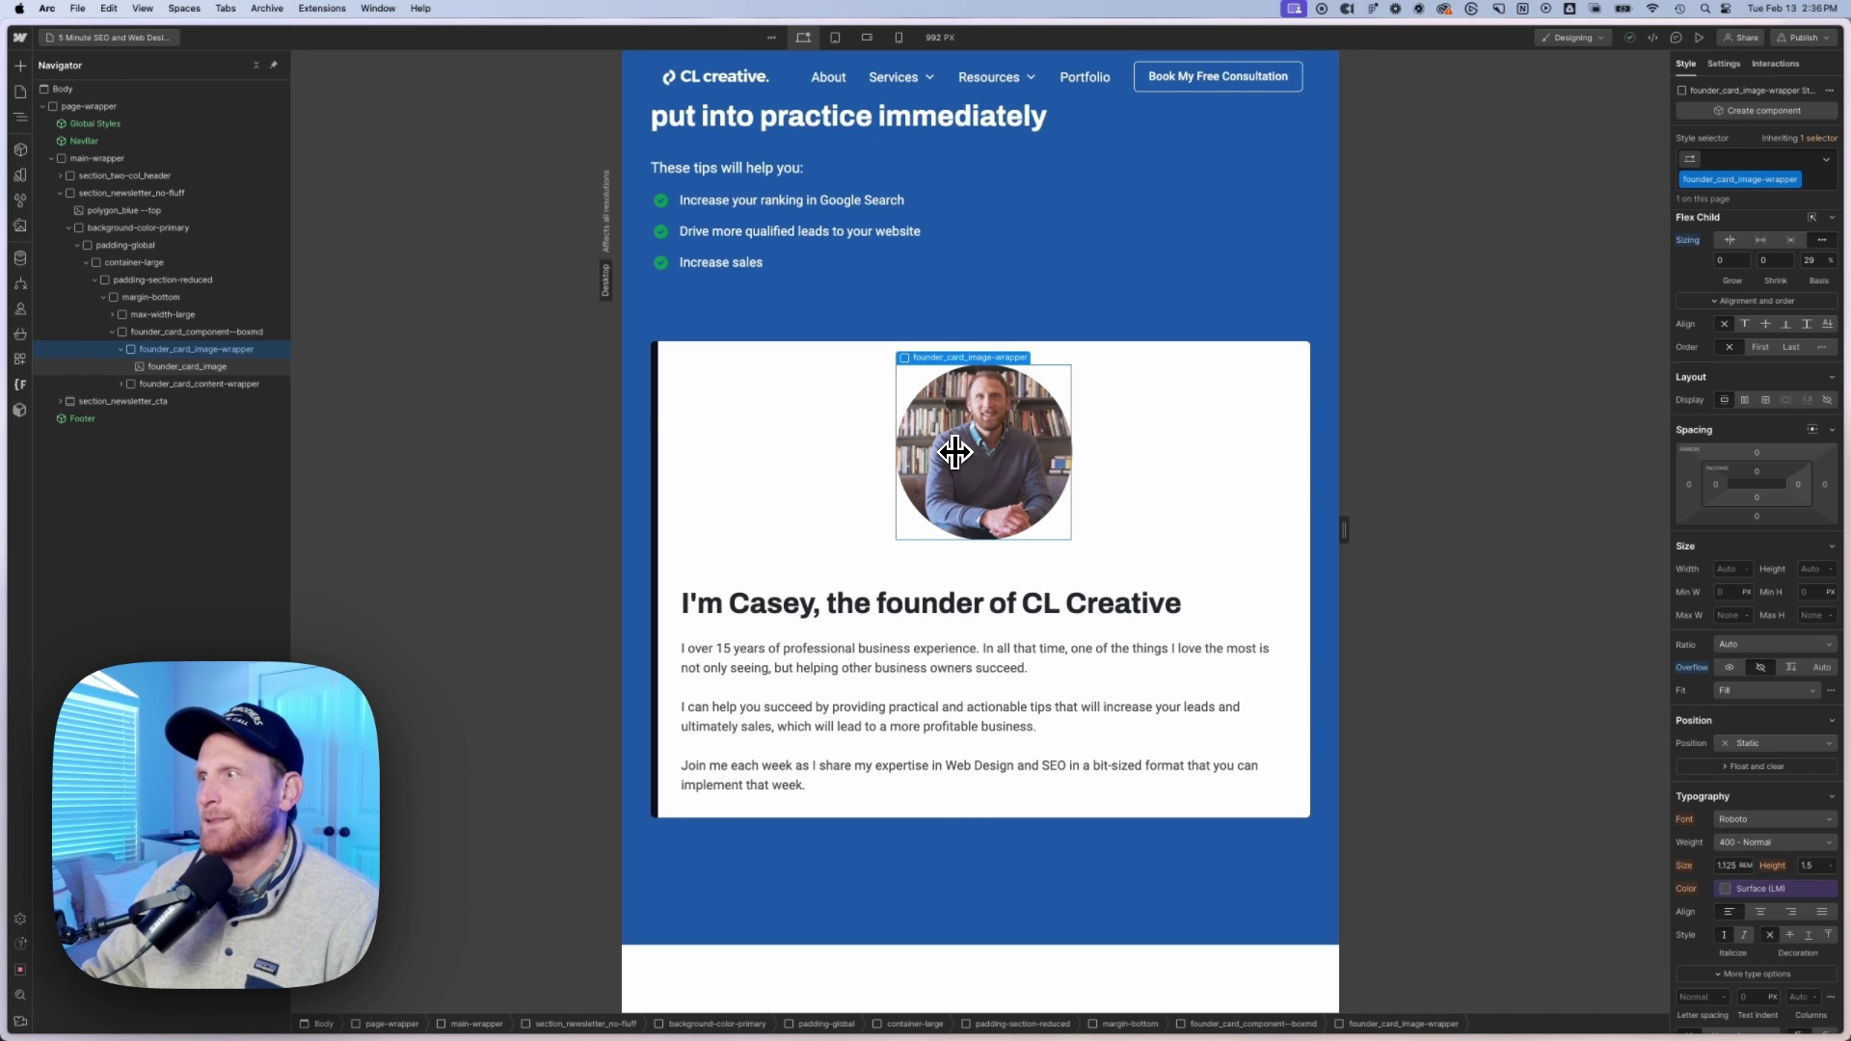
drag(1343, 529, 1537, 535)
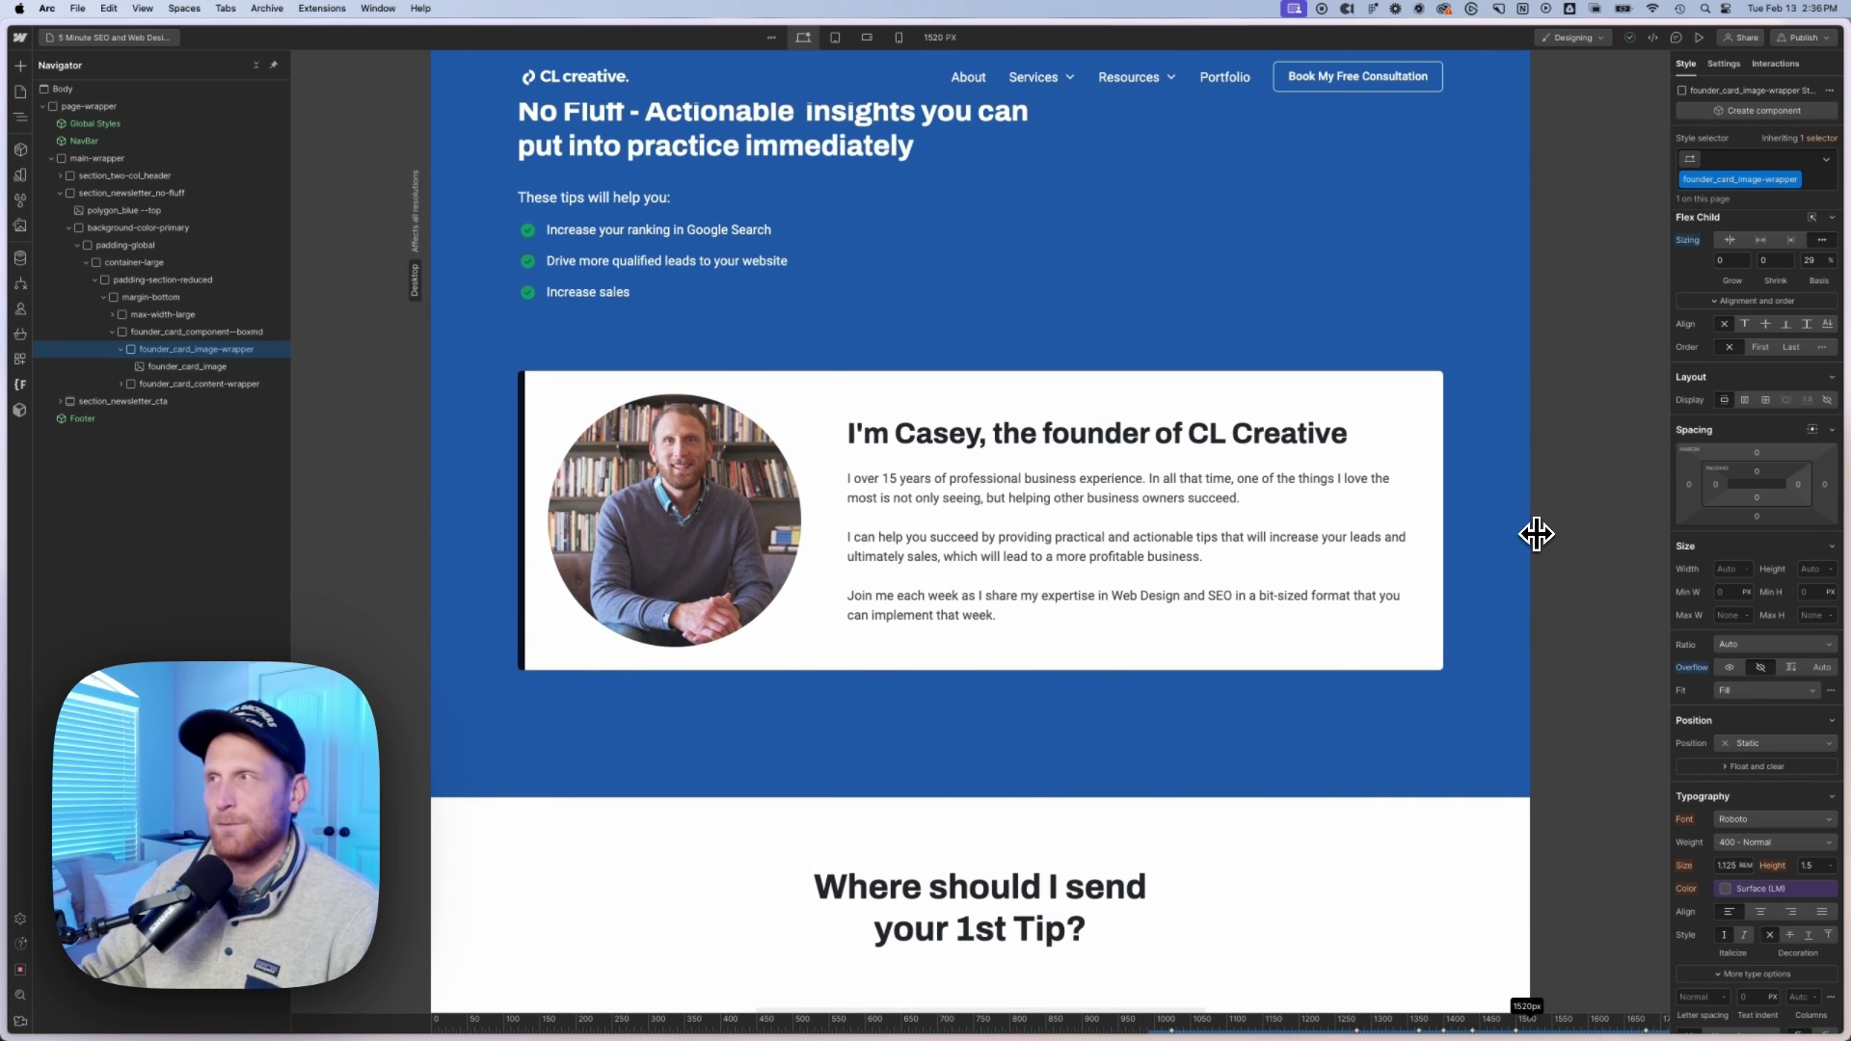
drag(1536, 534, 1537, 530)
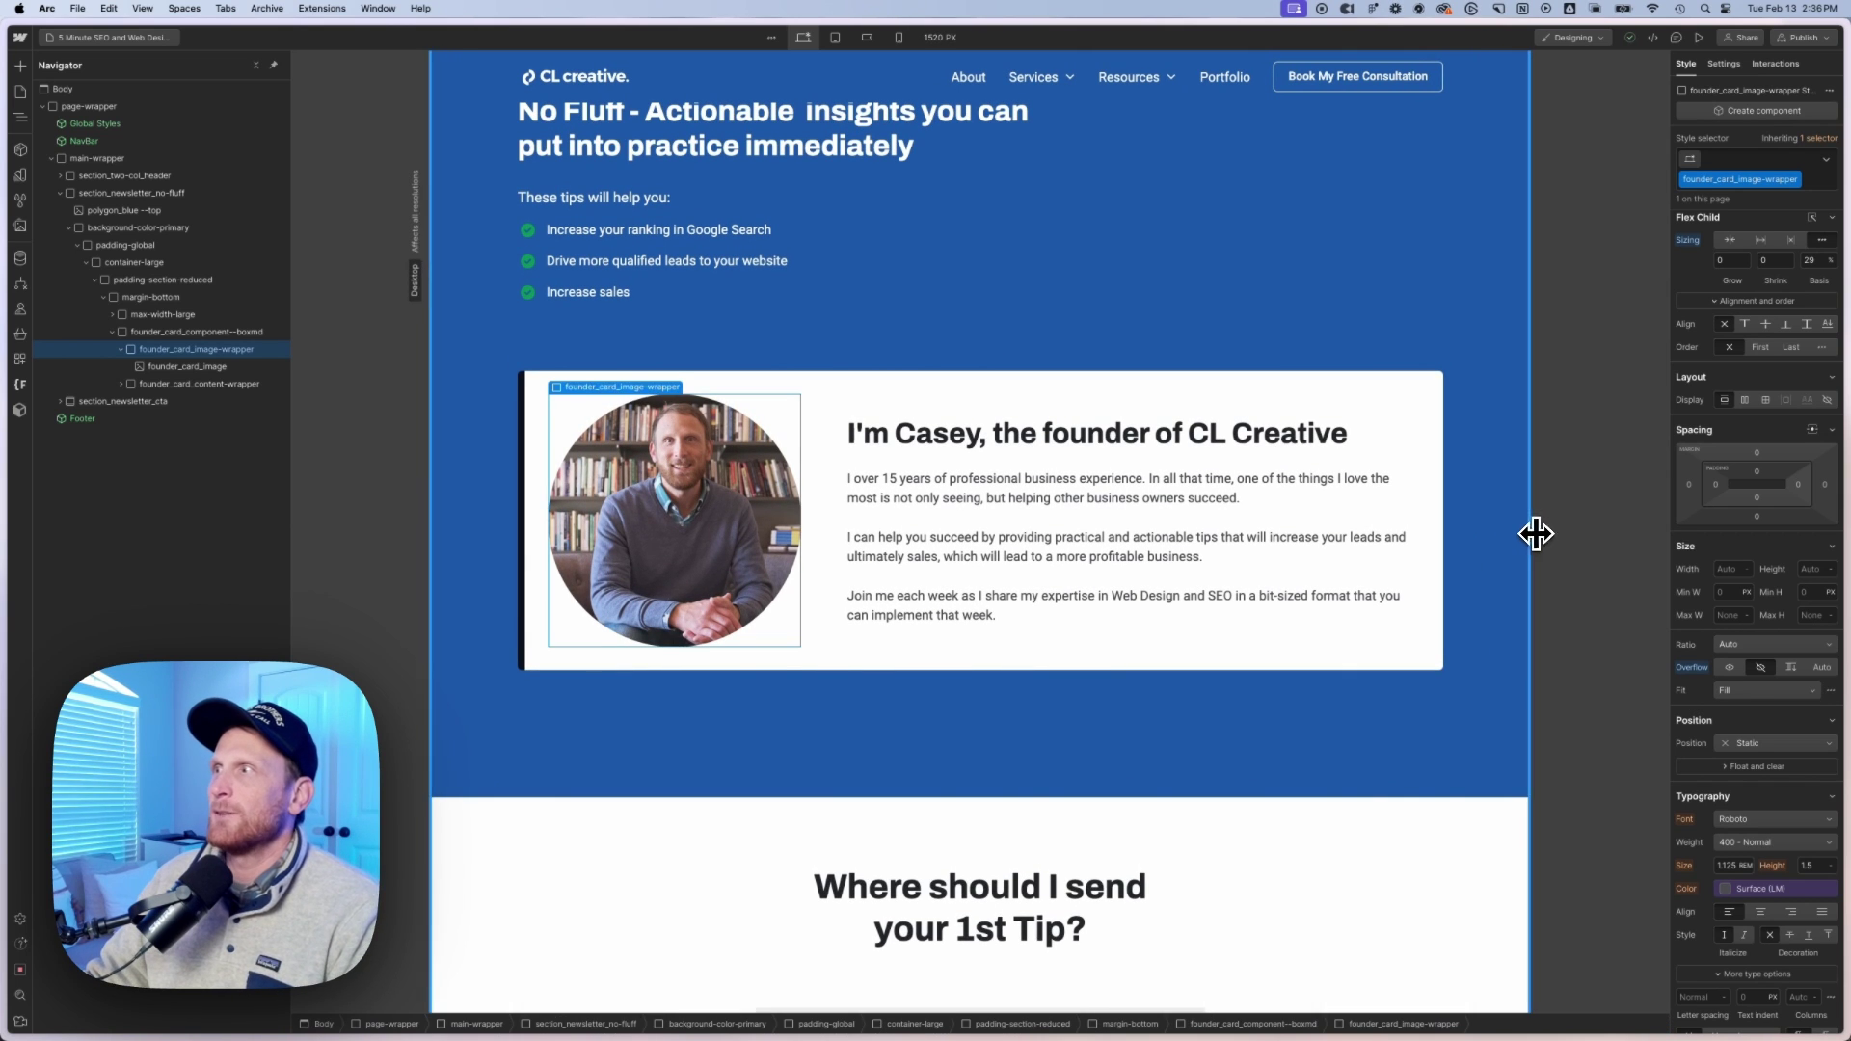